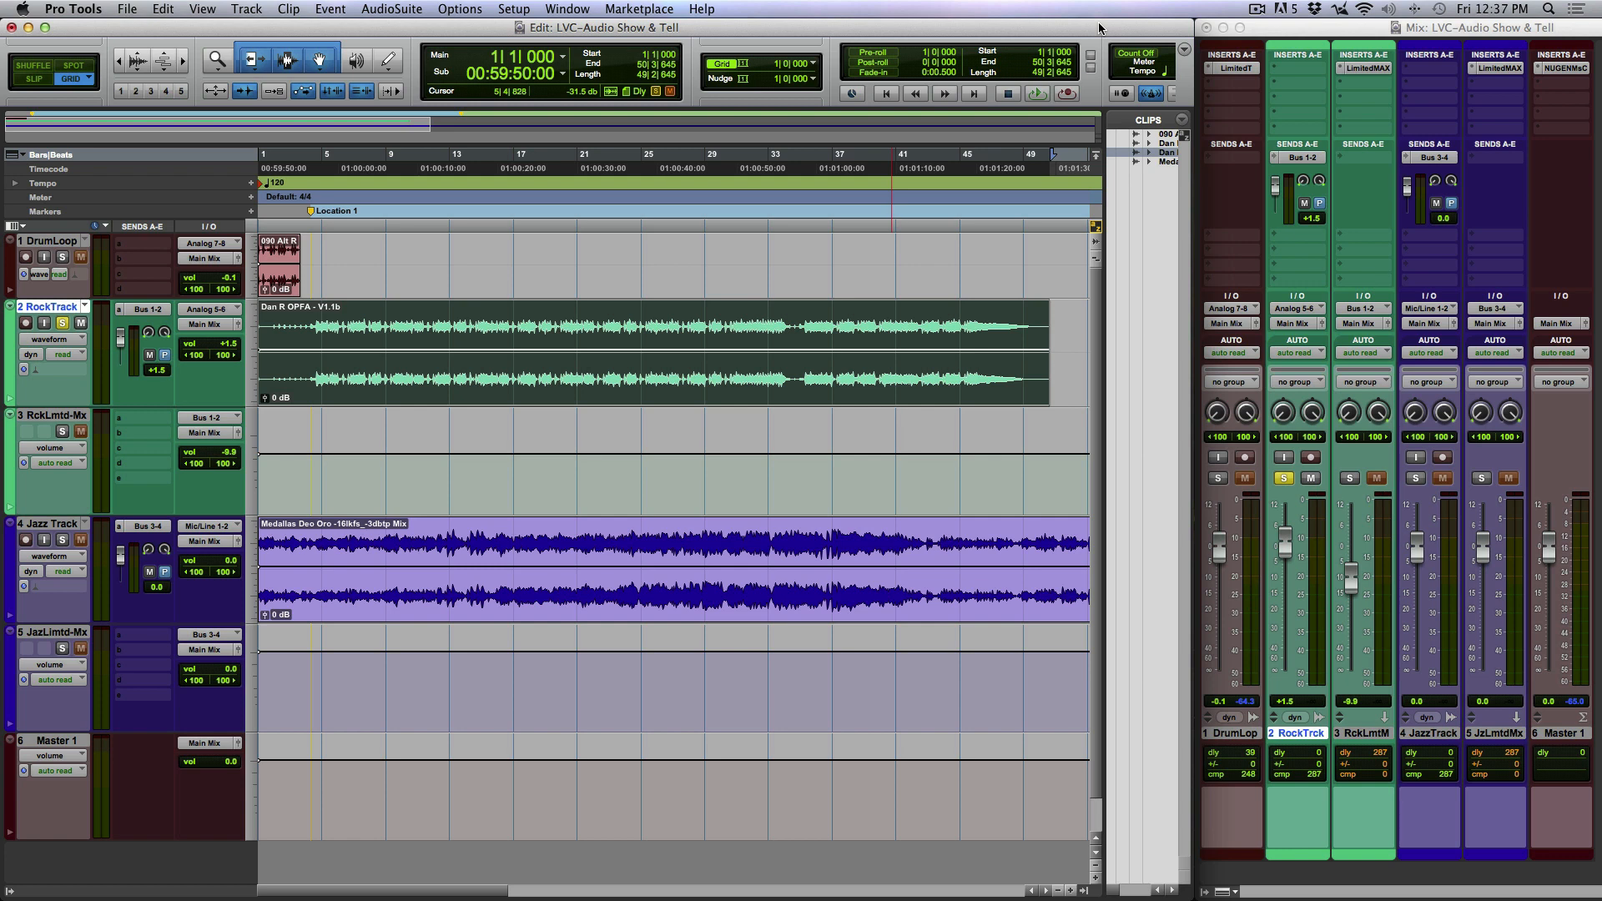
Open the Limited-Max plug-in on the RckLmtd-Mx track and briefly view Limited-T on the drum loop track
{"action": "left_click", "coordinate": [1366, 67]}
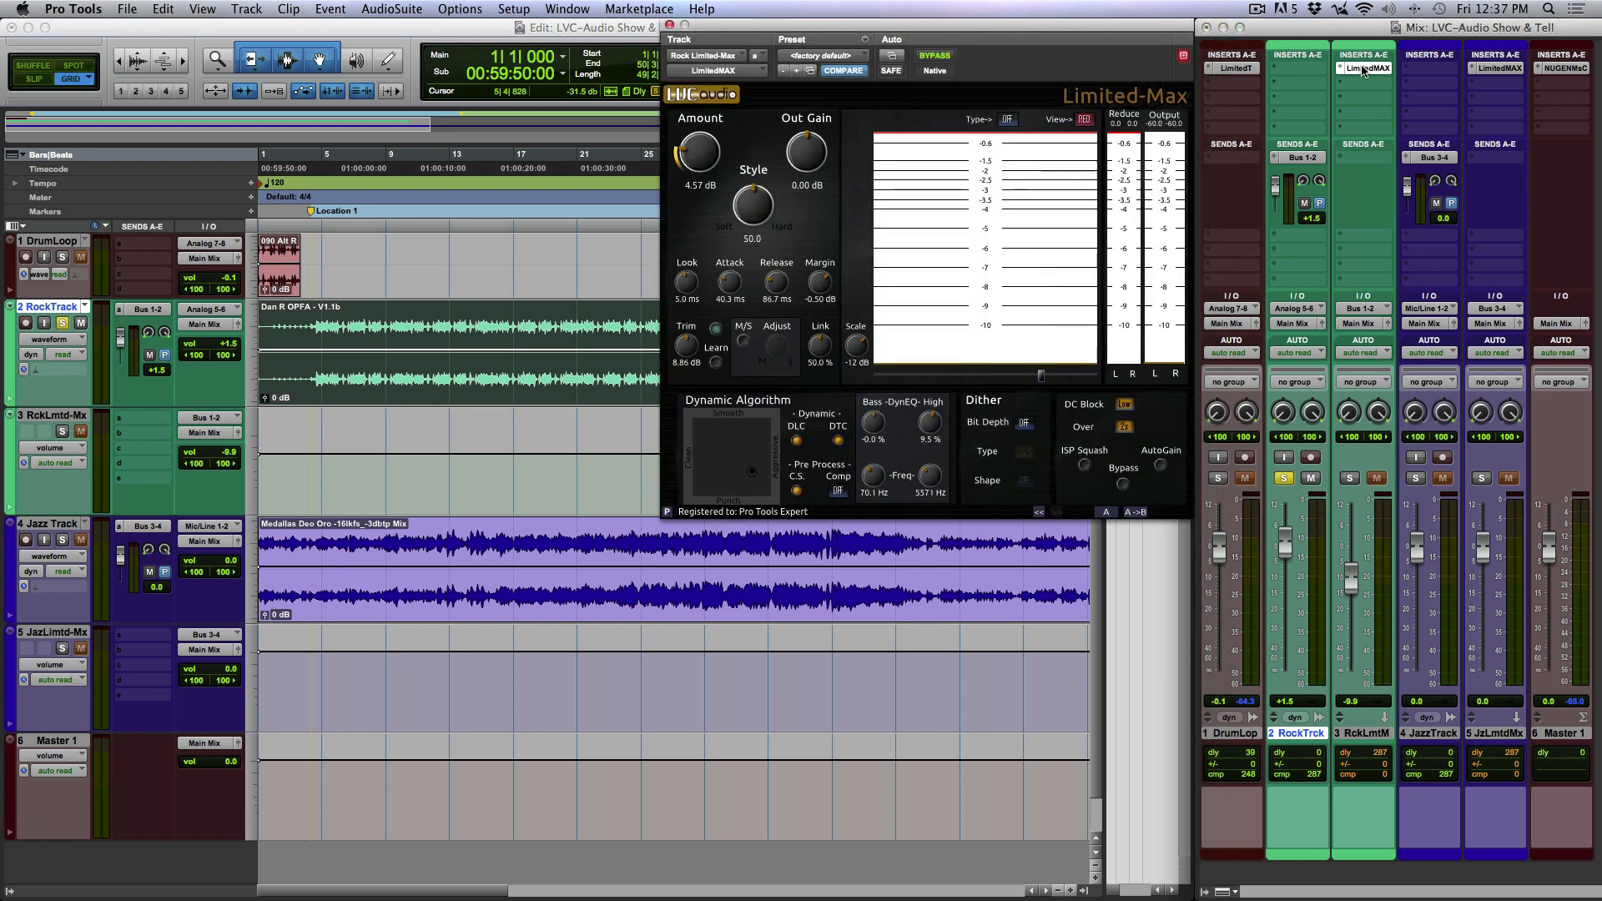
{"action": "left_click", "coordinate": [1232, 68]}
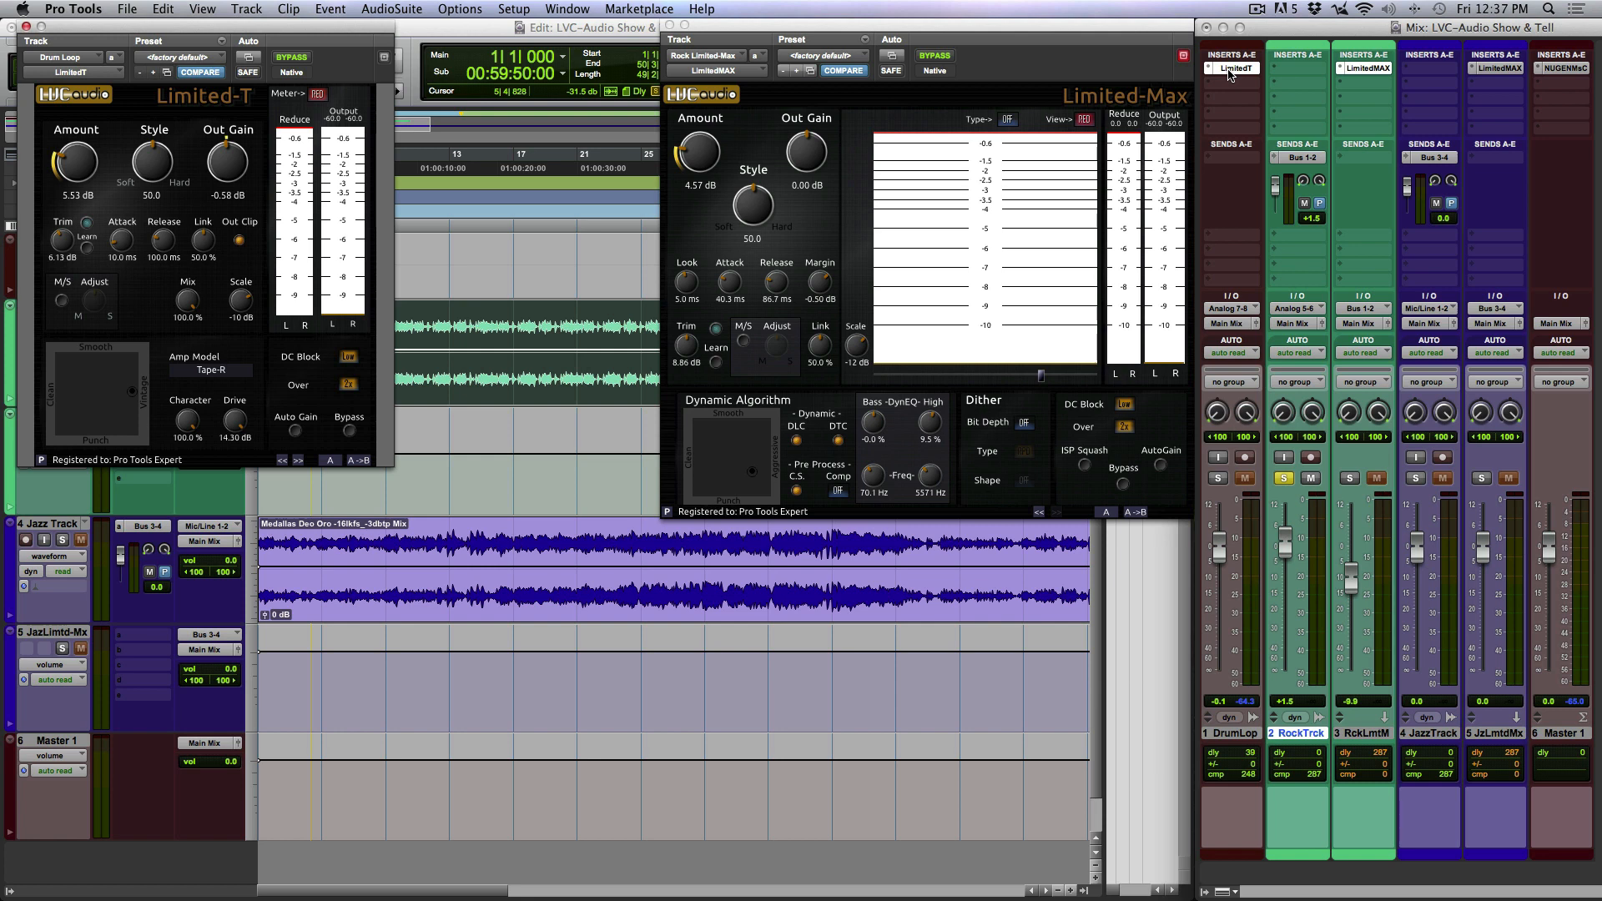
{"action": "left_click", "coordinate": [1229, 70]}
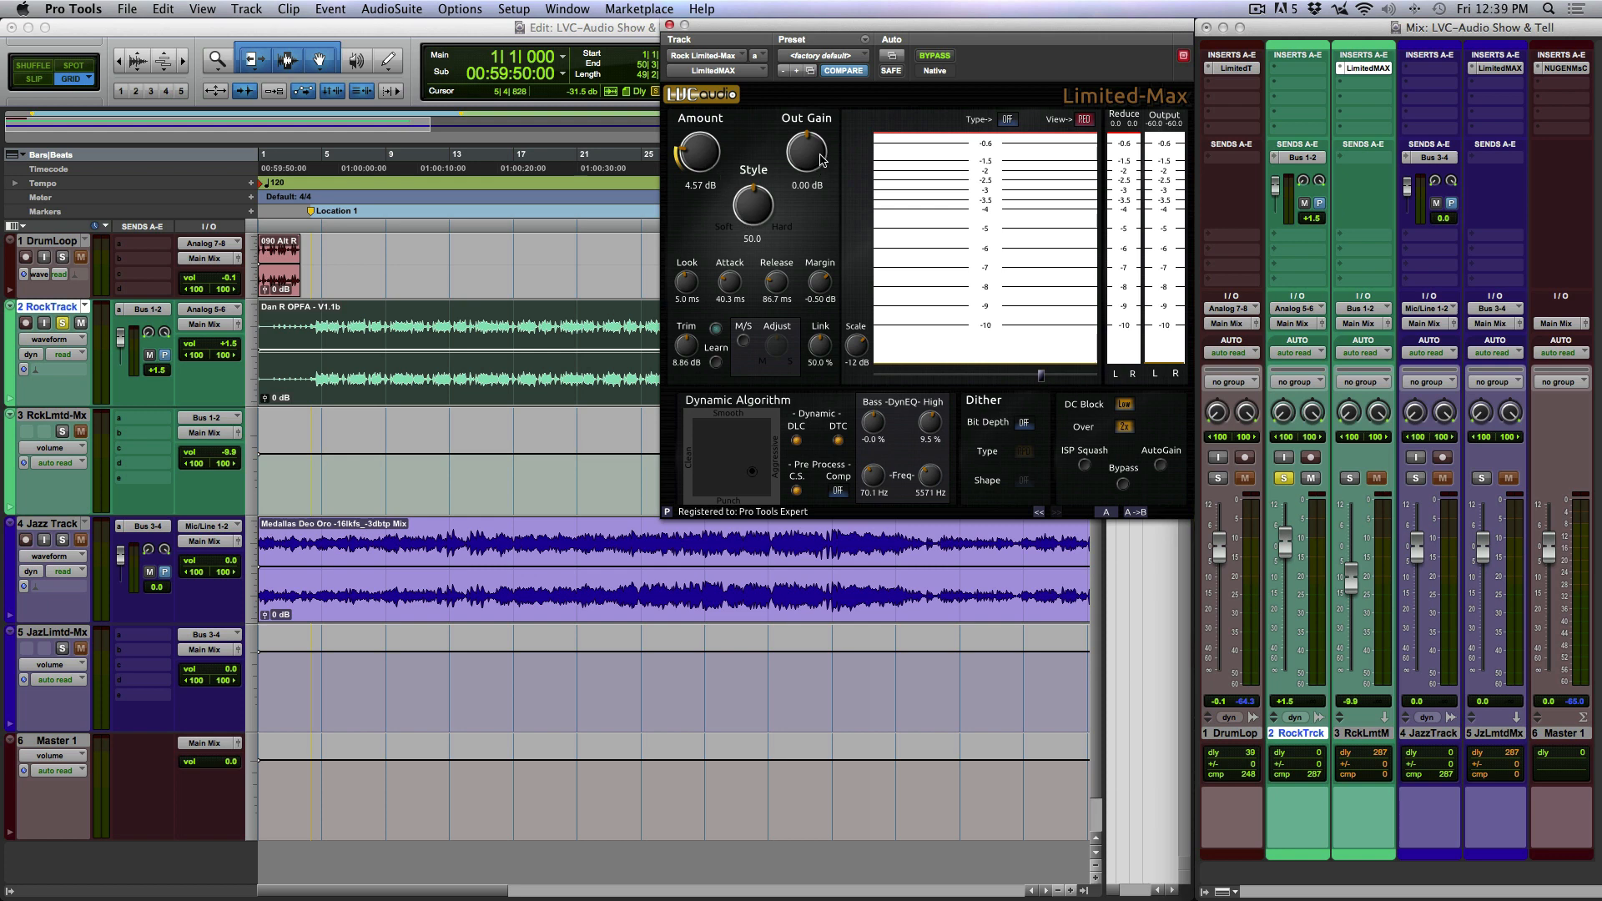
Sweep the Limited-Max Style control through its range and reset it to 50.0
{"action": "left_click_drag", "start_coordinate": [754, 197], "coordinate": [766, 477]}
{"action": "left_click_drag", "start_coordinate": [765, 478], "coordinate": [765, 155]}
{"action": "left_click", "coordinate": [753, 217], "text": "alt"}
Cycle the pre-process Comp option and raise the limiter's Amount to 7.69 dB
{"action": "left_click", "coordinate": [839, 492]}
{"action": "left_click", "coordinate": [838, 493]}
{"action": "left_click", "coordinate": [838, 492]}
{"action": "left_click_drag", "start_coordinate": [696, 165], "coordinate": [731, 136]}
Recall memory Location 1, close the limiter window, and listen to the soloed rock track from there
{"action": "left_click", "coordinate": [386, 322]}
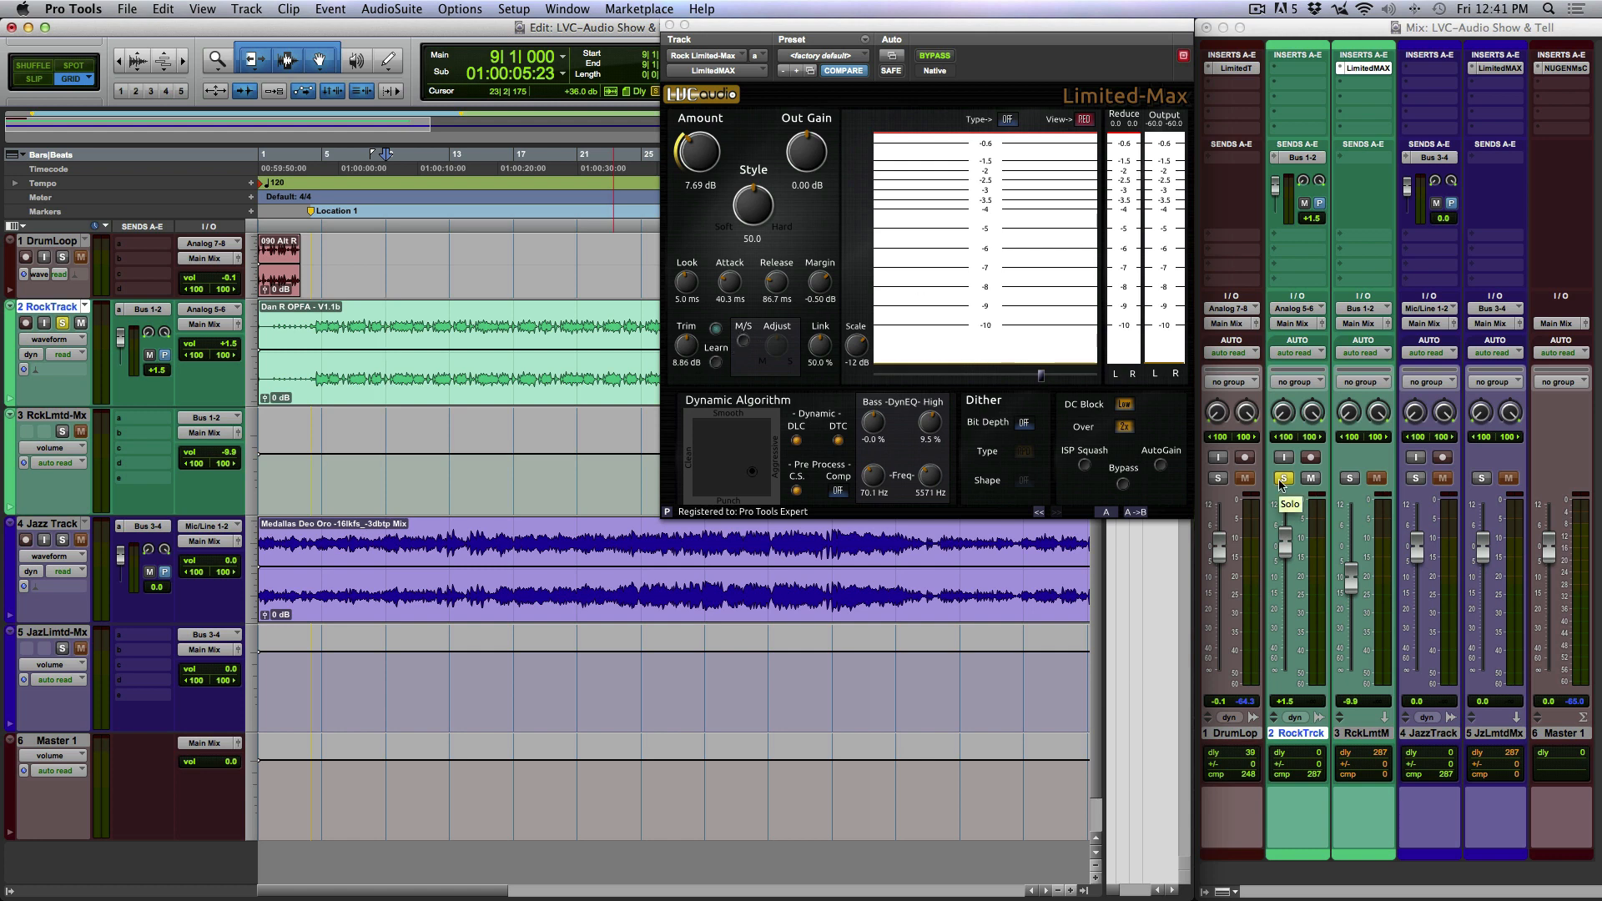
{"action": "key", "text": "KP_Decimal"}
{"action": "key", "text": "KP_1"}
{"action": "key", "text": "KP_Decimal"}
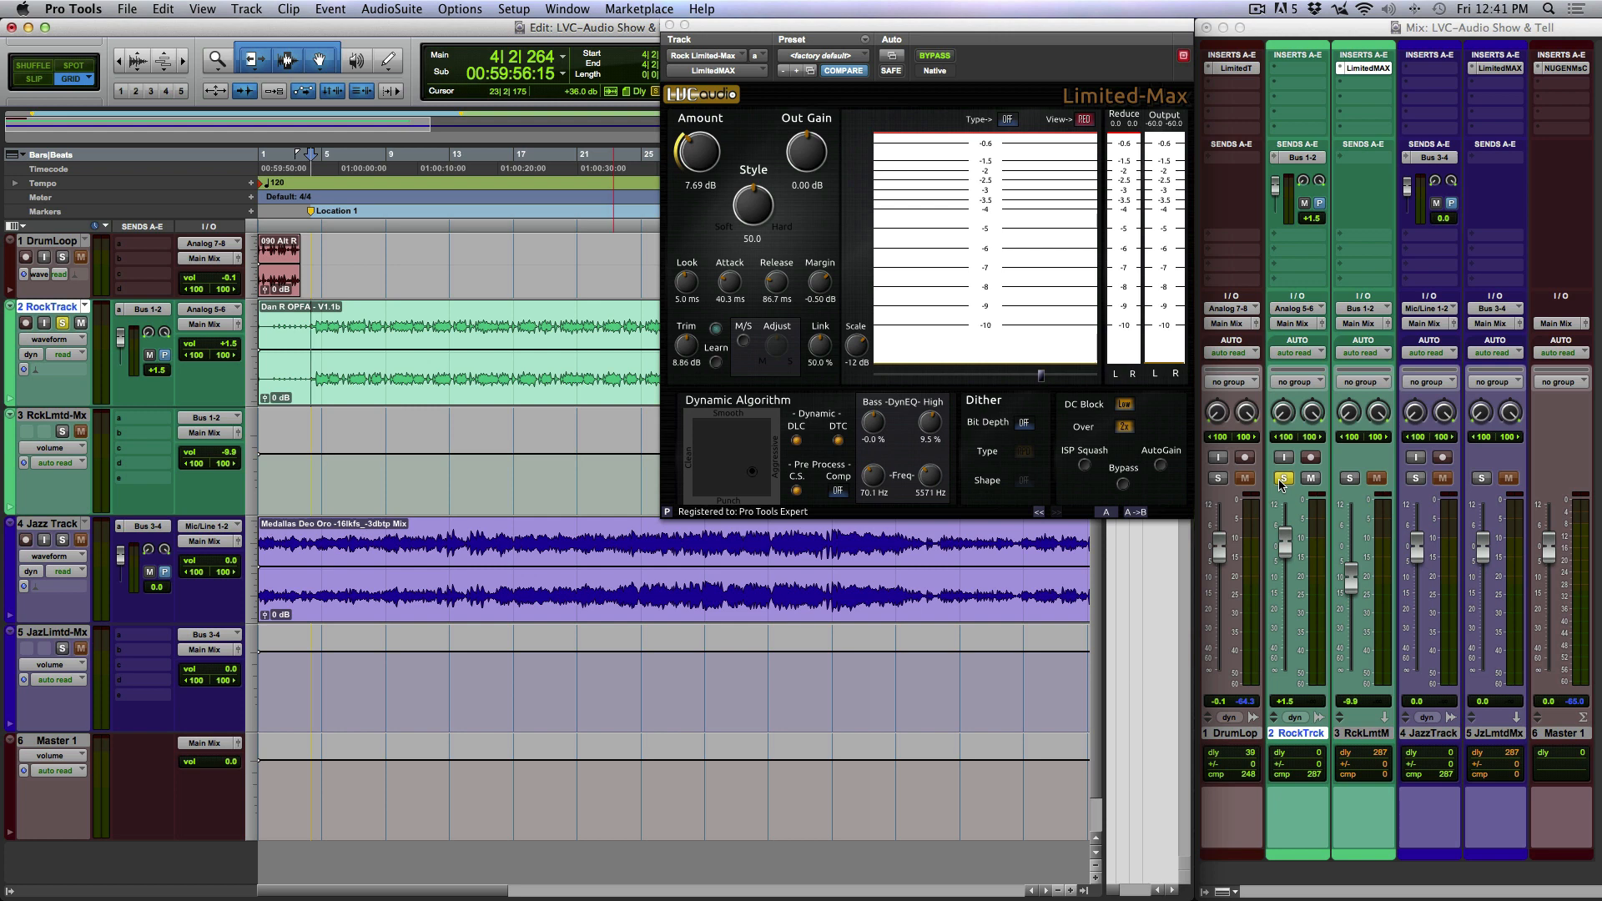
{"action": "left_click", "coordinate": [672, 26]}
{"action": "key", "text": "space"}
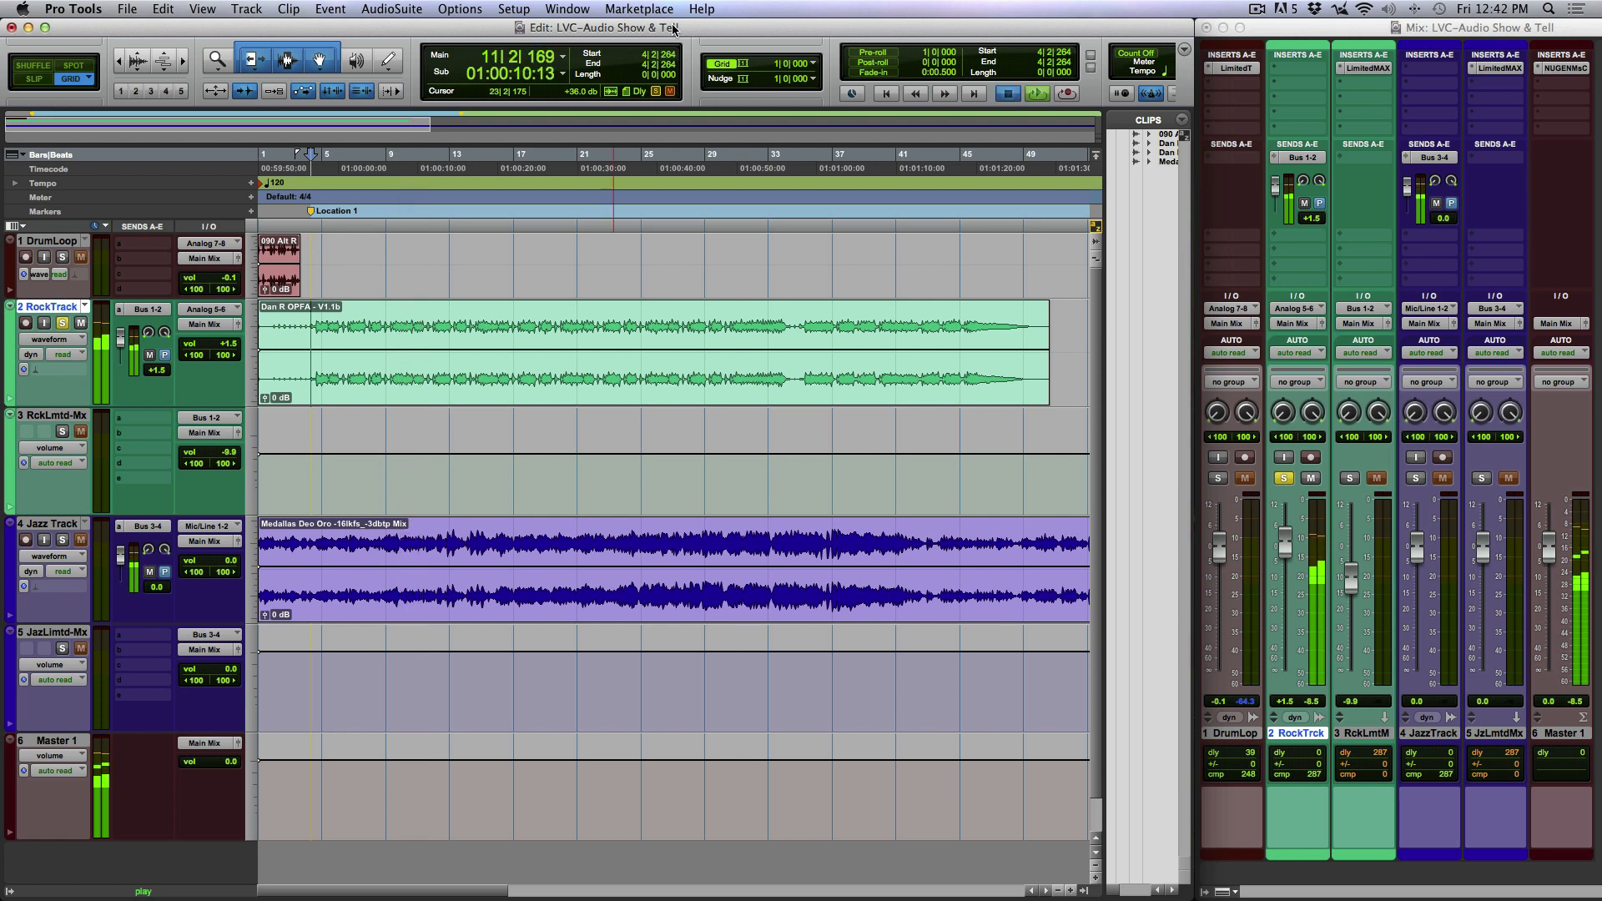
{"action": "key", "text": "space"}
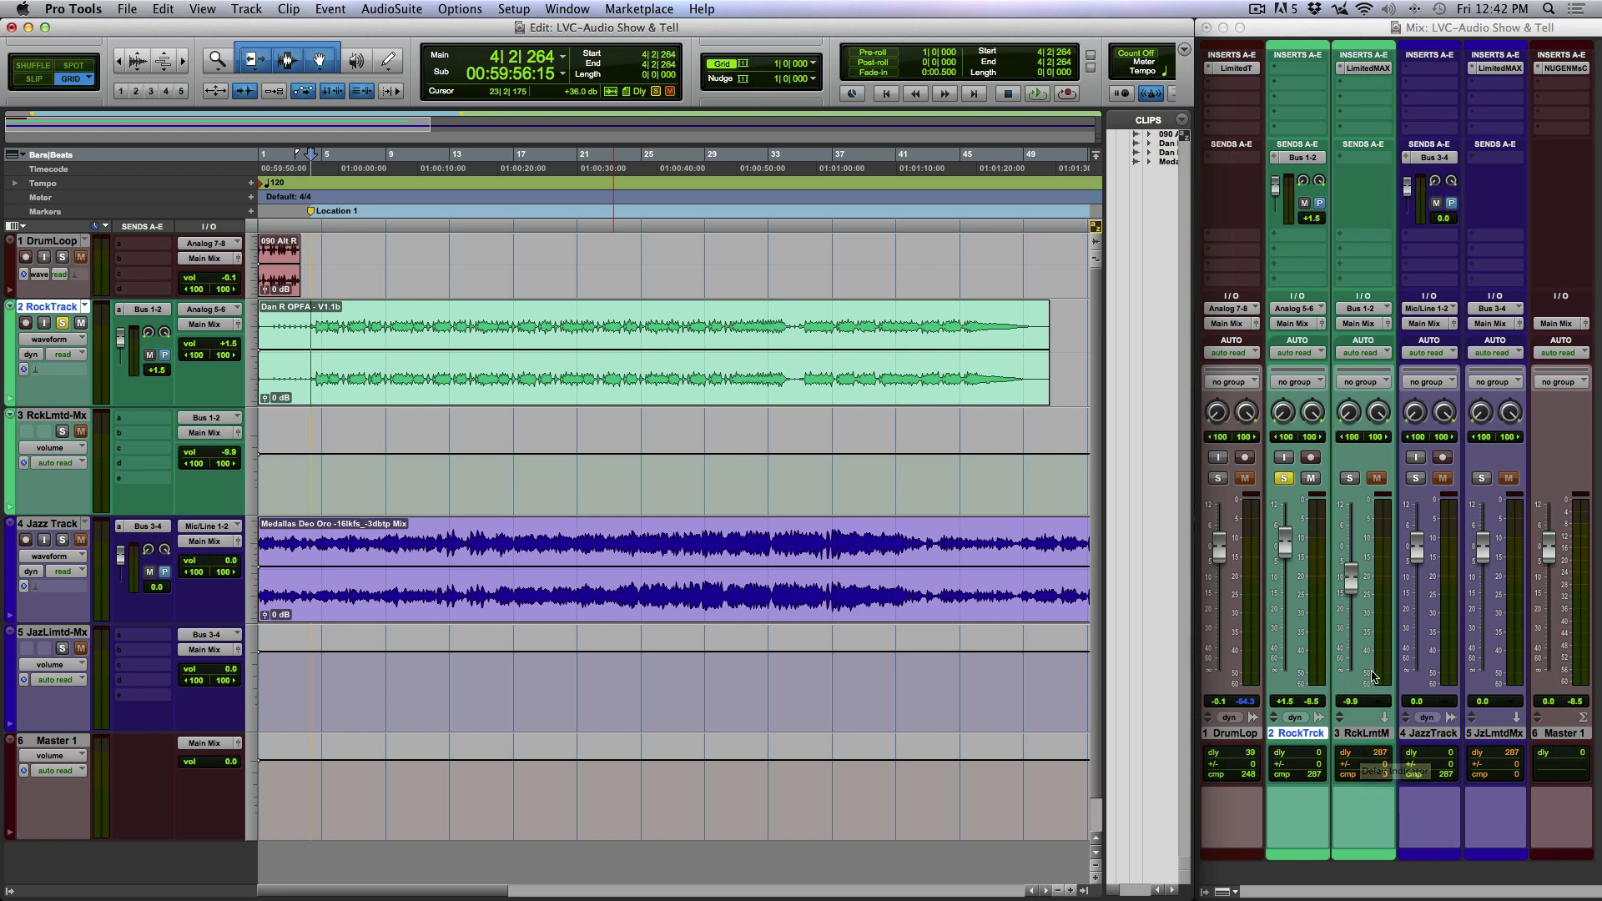
Reopen Limited-Max on the RckLmtd-Mx track, try the AutoGain switch, and load the factory default preset
{"action": "left_click", "coordinate": [1368, 68]}
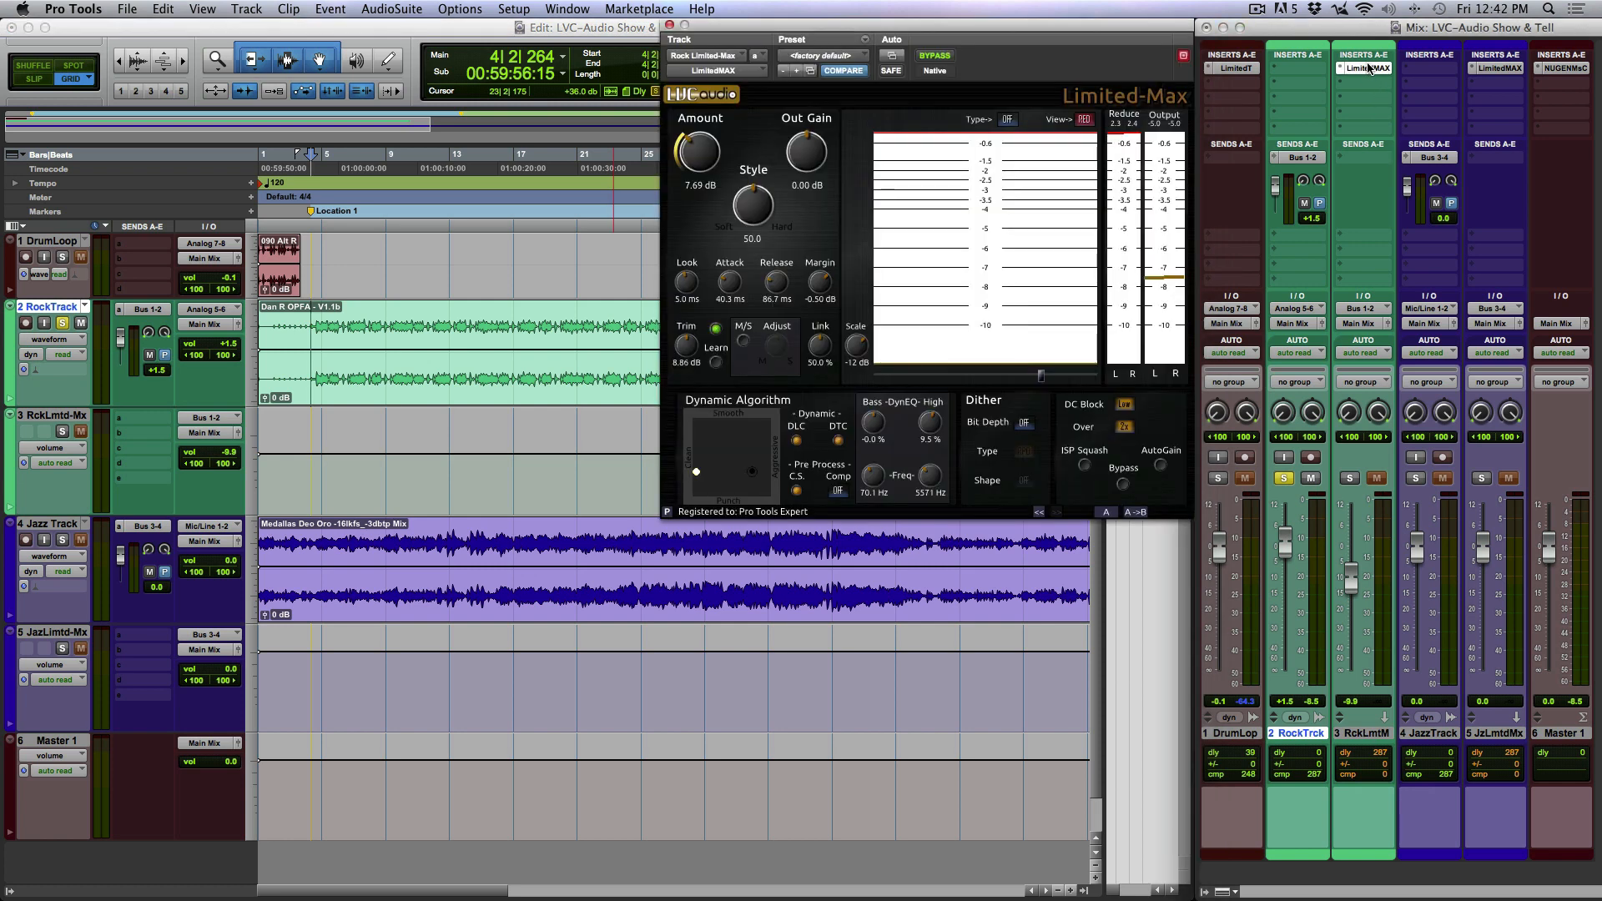
{"action": "left_click", "coordinate": [1162, 467]}
{"action": "left_click", "coordinate": [1160, 465]}
{"action": "key", "text": "space"}
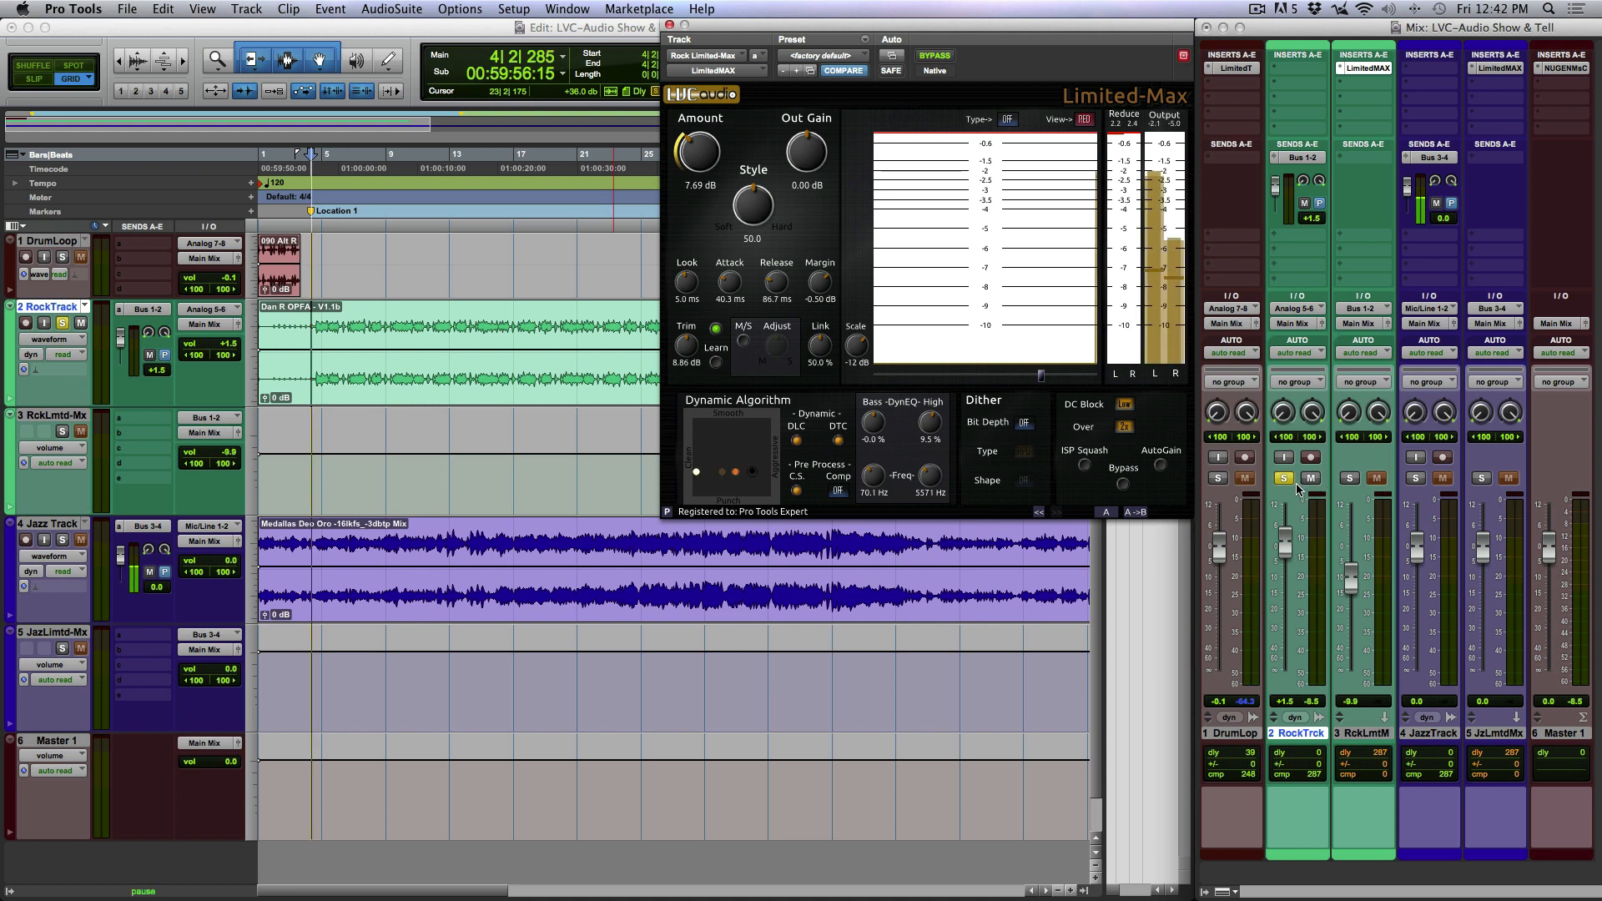
{"action": "left_click", "coordinate": [851, 56]}
{"action": "left_click", "coordinate": [902, 106]}
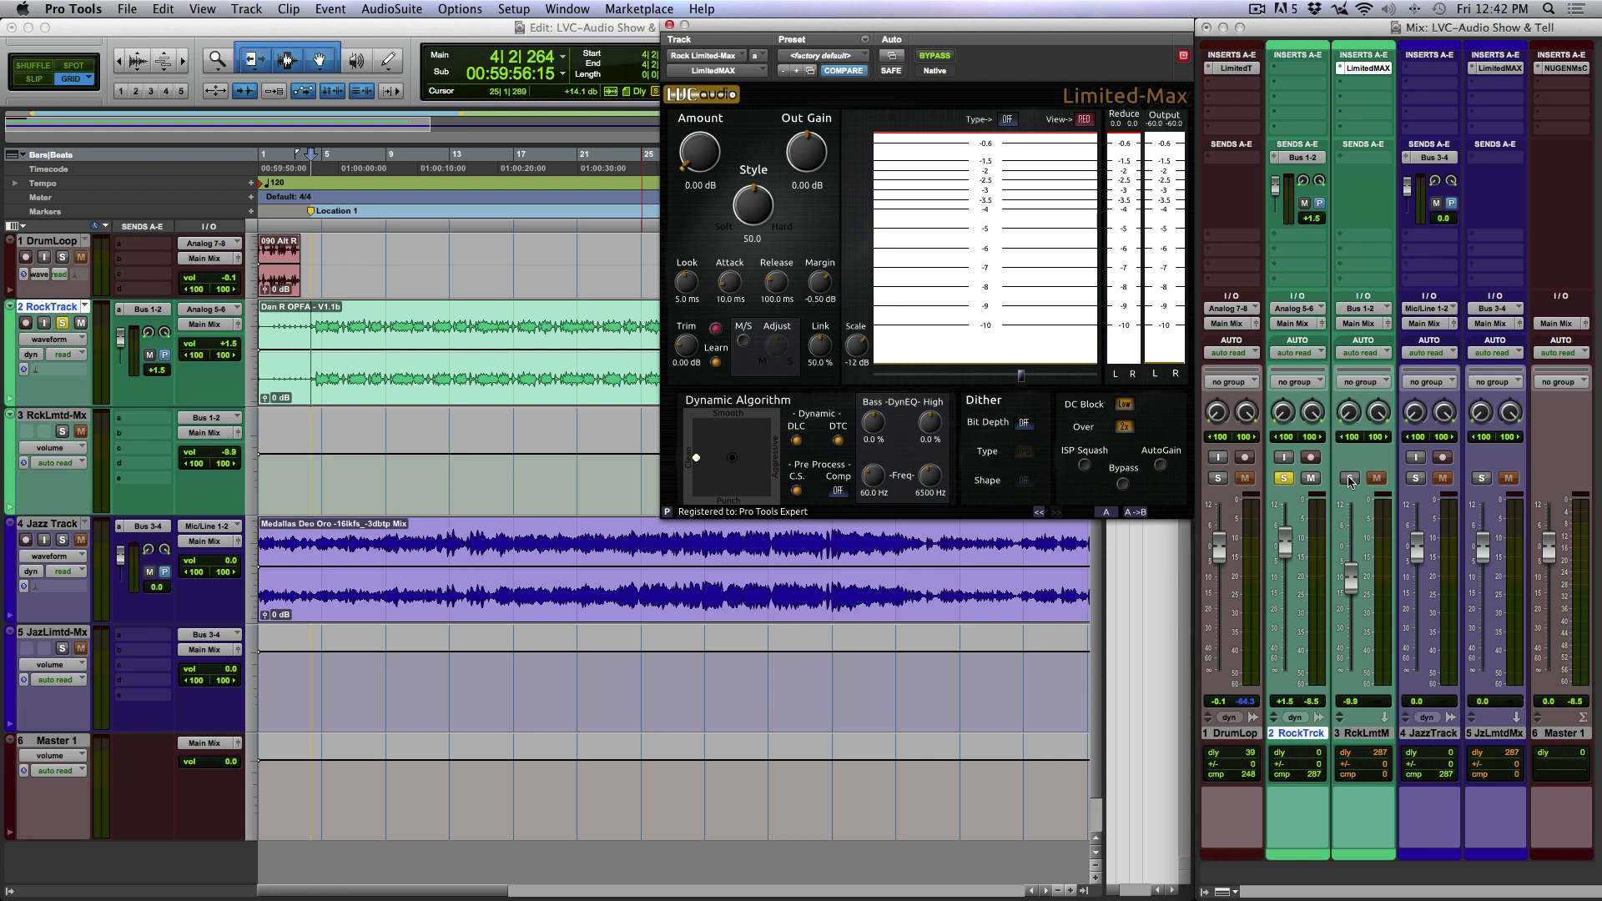
Solo the RckLmtd-Mx track, reset its fader to 0.0 dB, and audition it briefly
{"action": "left_click", "coordinate": [1349, 478]}
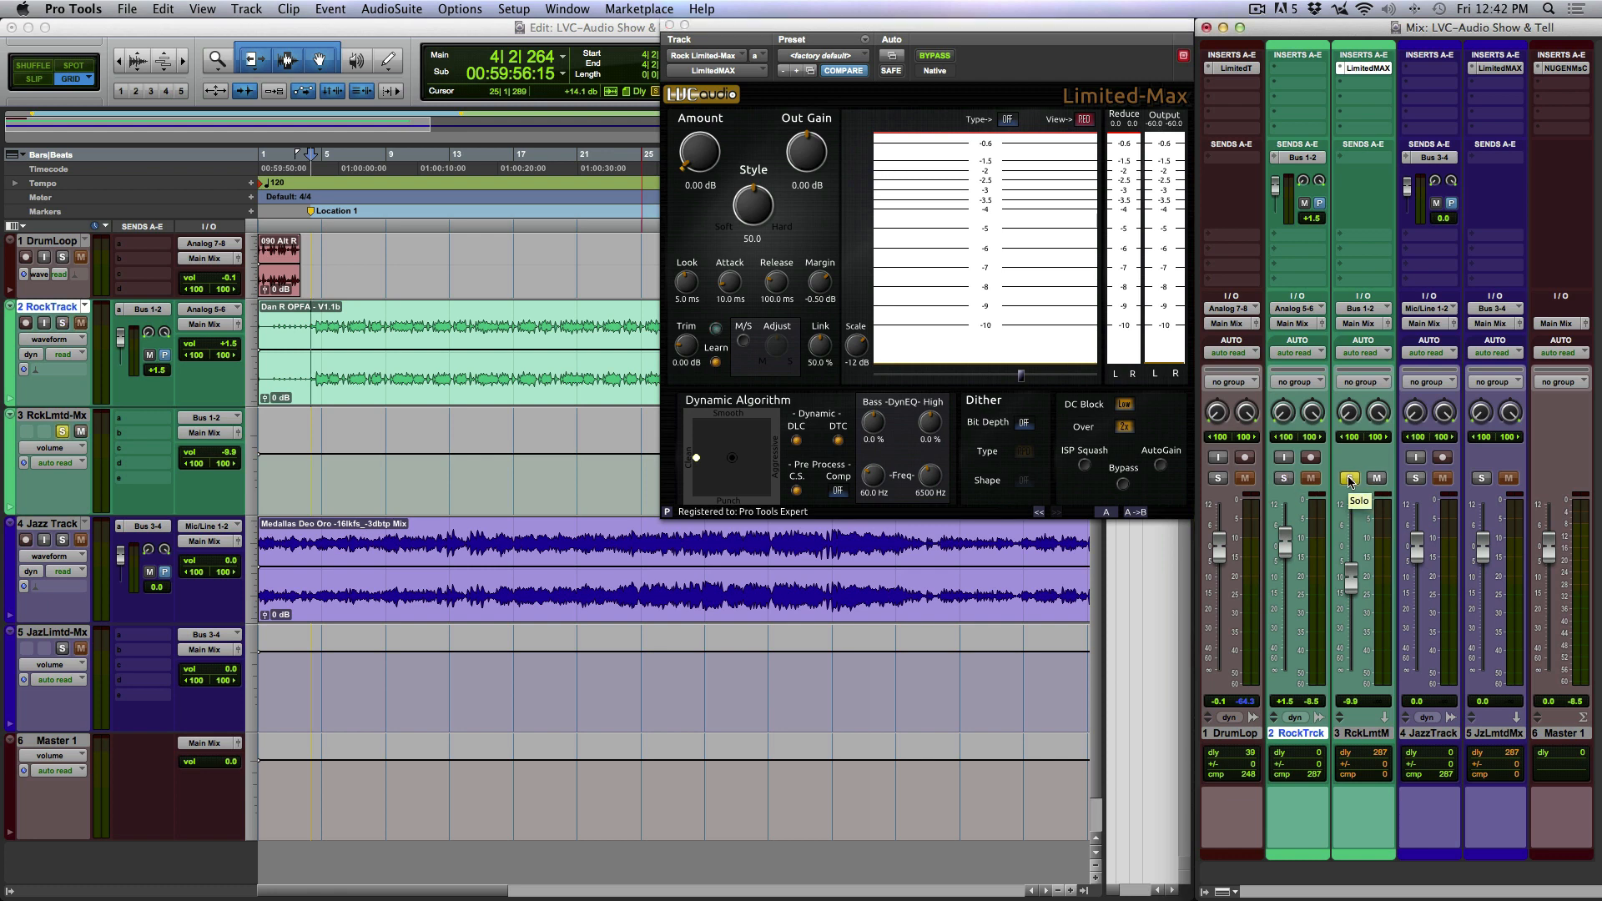
{"action": "left_click", "coordinate": [1351, 582], "text": "alt"}
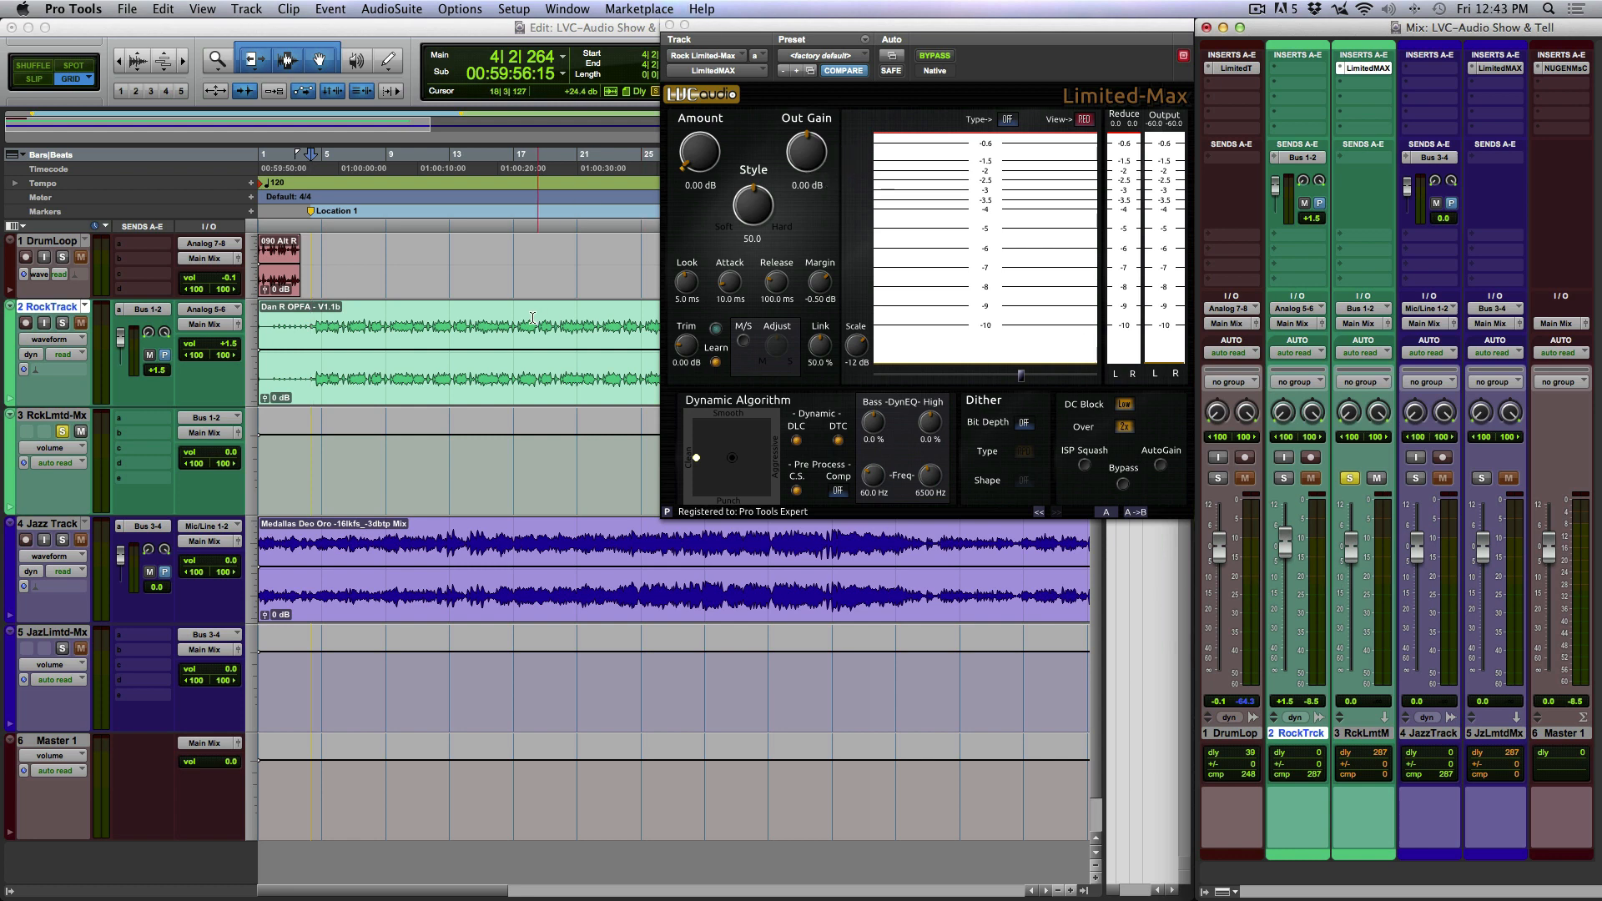
{"action": "key", "text": "space"}
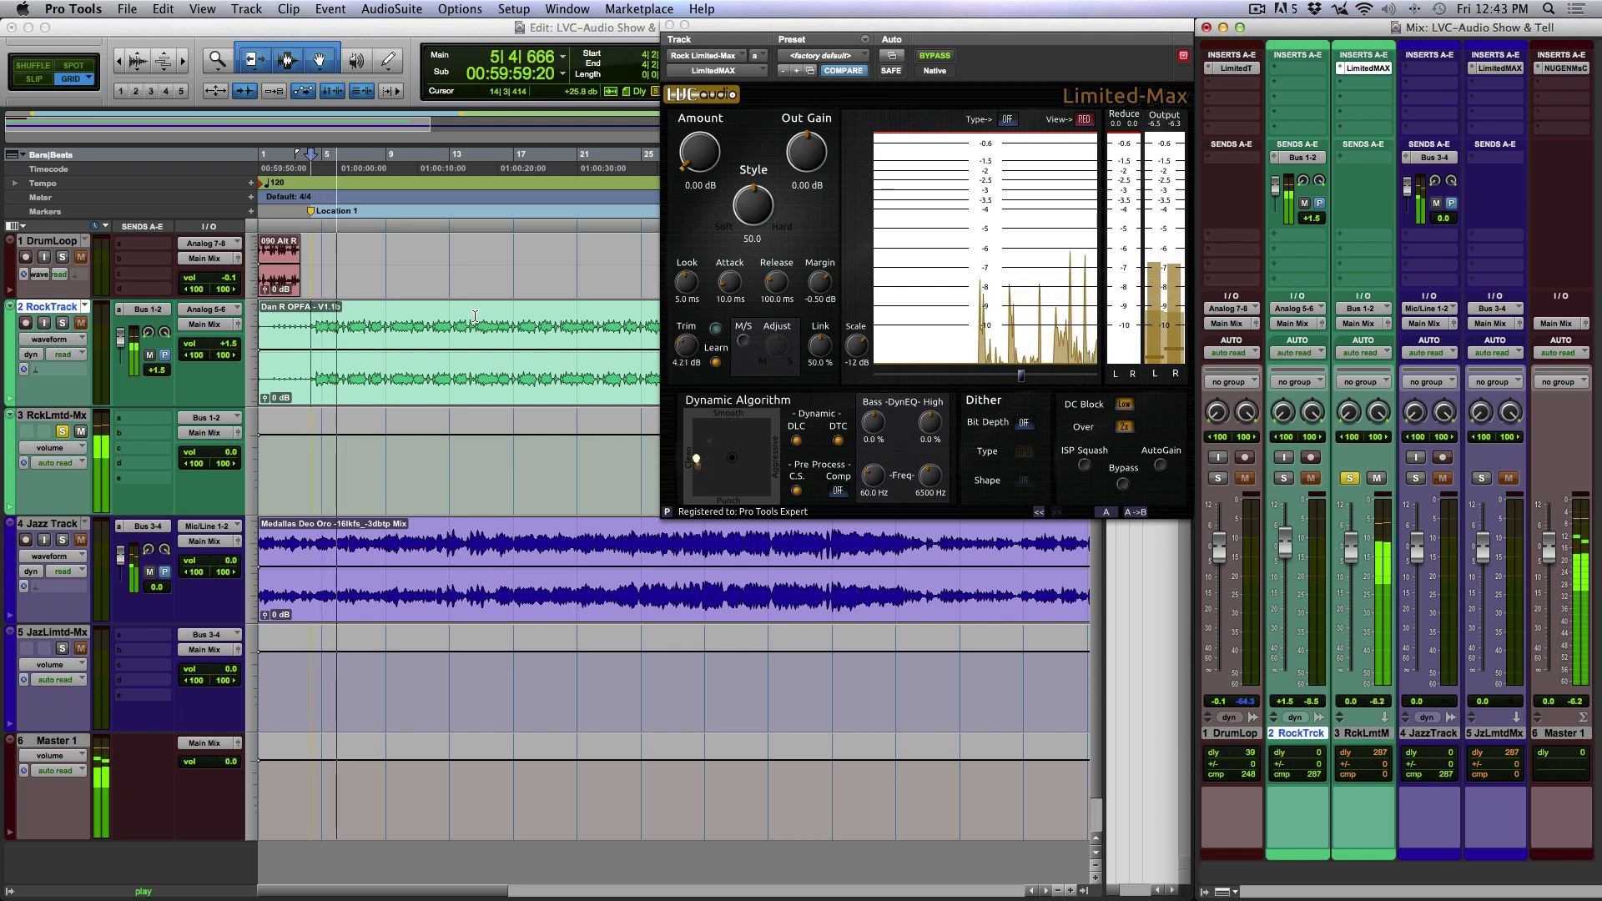
{"action": "key", "text": "space"}
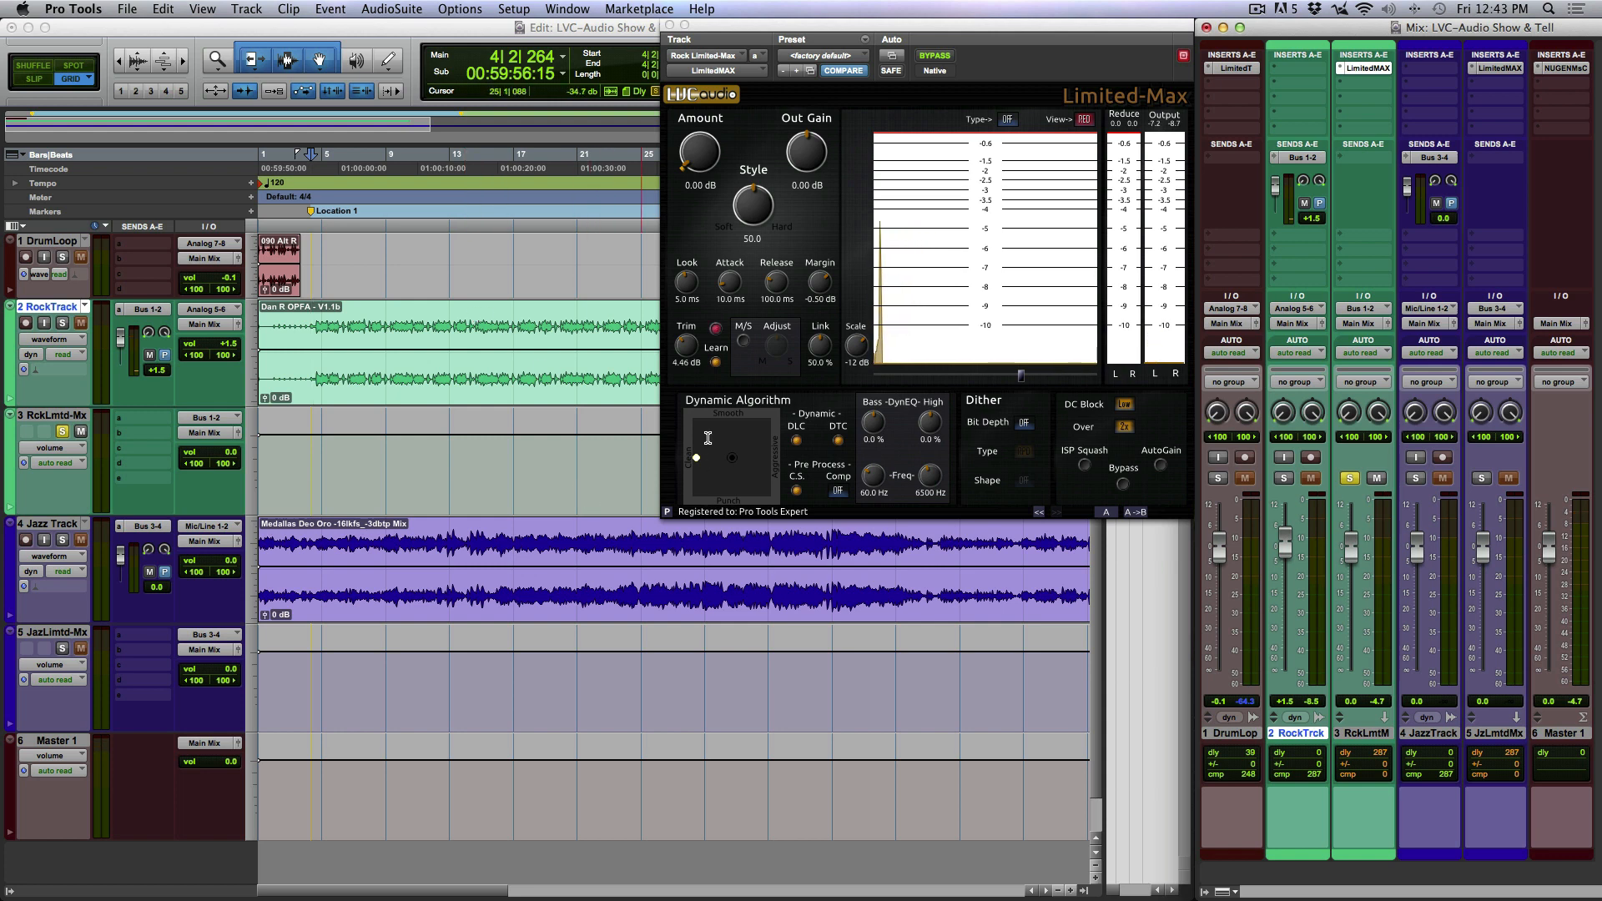
Try the Dynamic Algorithm pad and DTC switch, and place the playback cursor at bar 9 of the rock clip
{"action": "left_click_drag", "start_coordinate": [696, 461], "coordinate": [741, 460]}
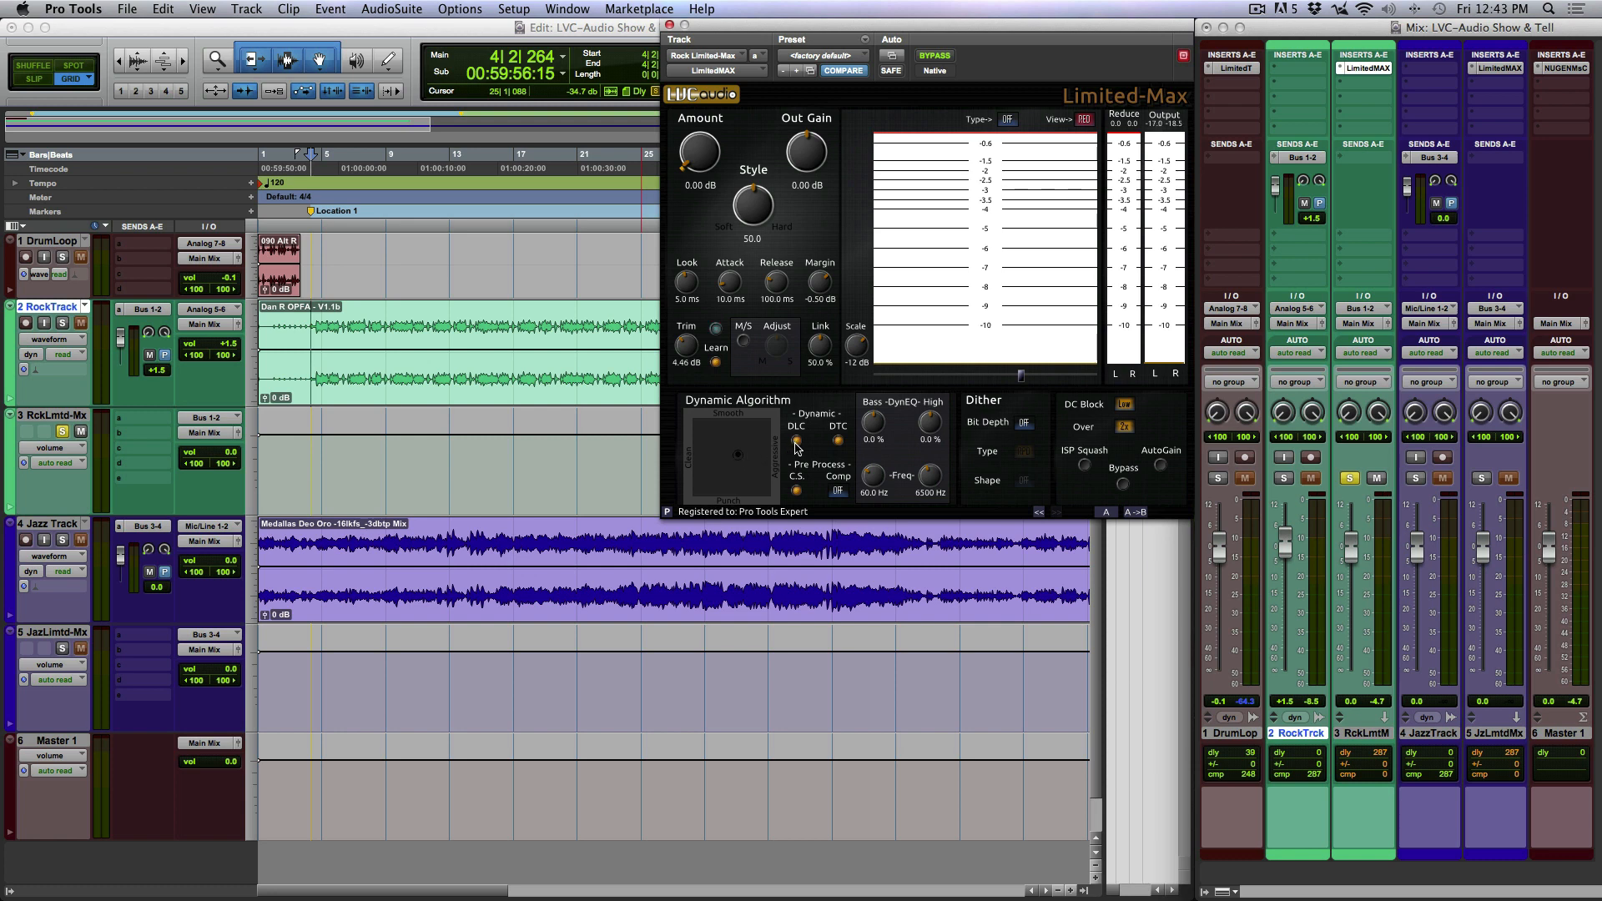
{"action": "left_click", "coordinate": [839, 442]}
{"action": "left_click_drag", "start_coordinate": [388, 324], "coordinate": [435, 324]}
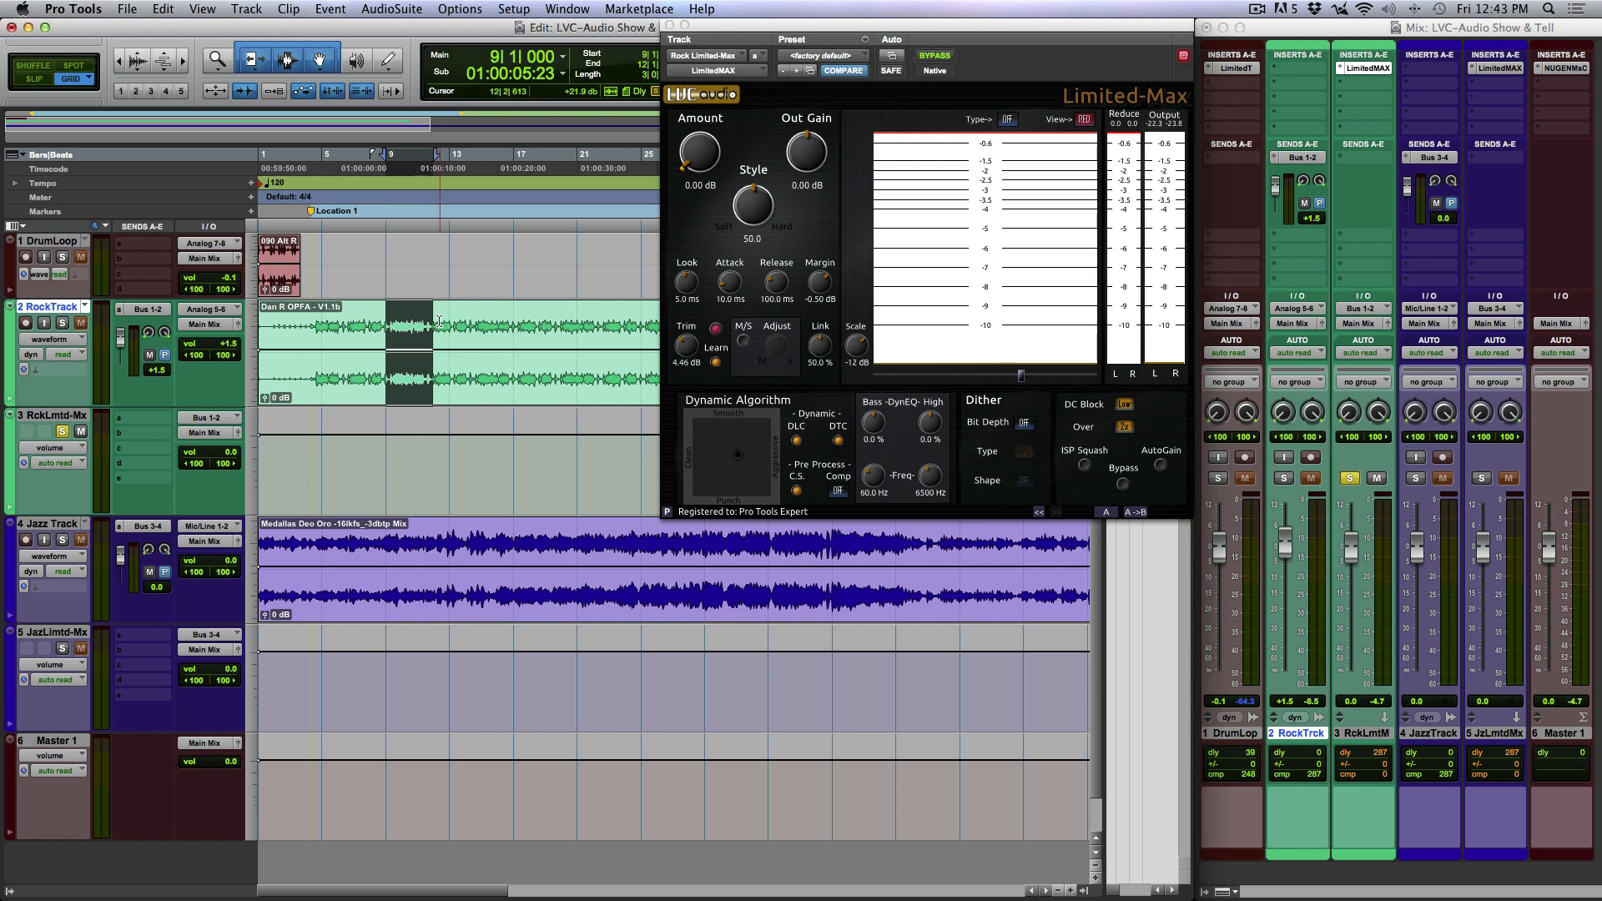
{"action": "left_click", "coordinate": [393, 325]}
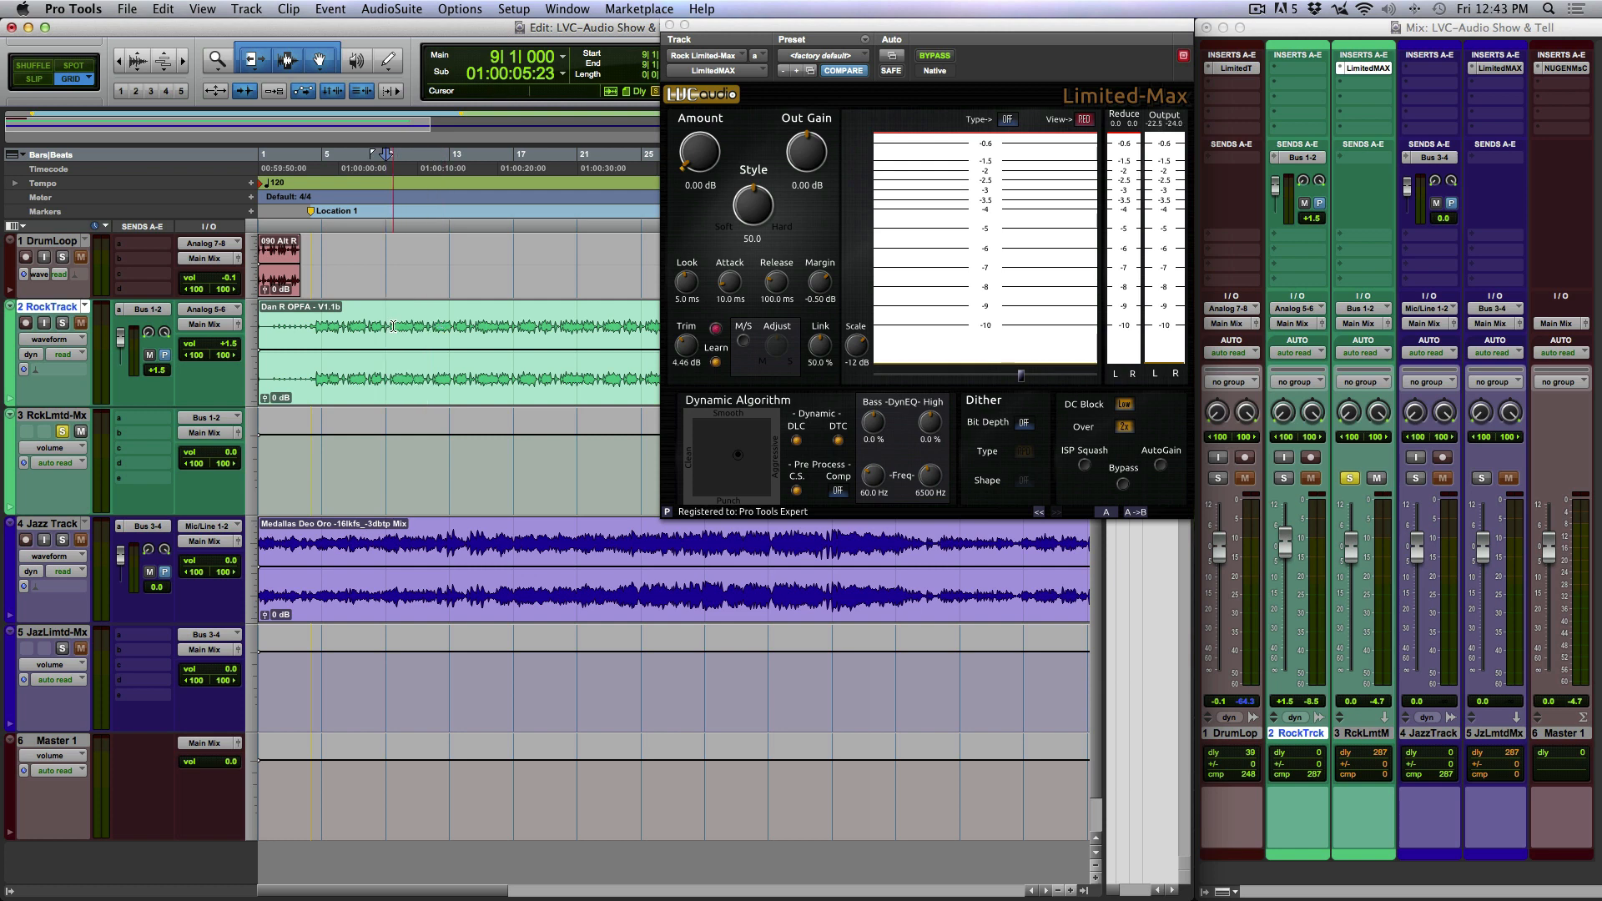
Learn the limiter's Trim level while playing from bar 9, and lower the RckLmtd-Mx fader to -4.8 dB
{"action": "left_click", "coordinate": [715, 364]}
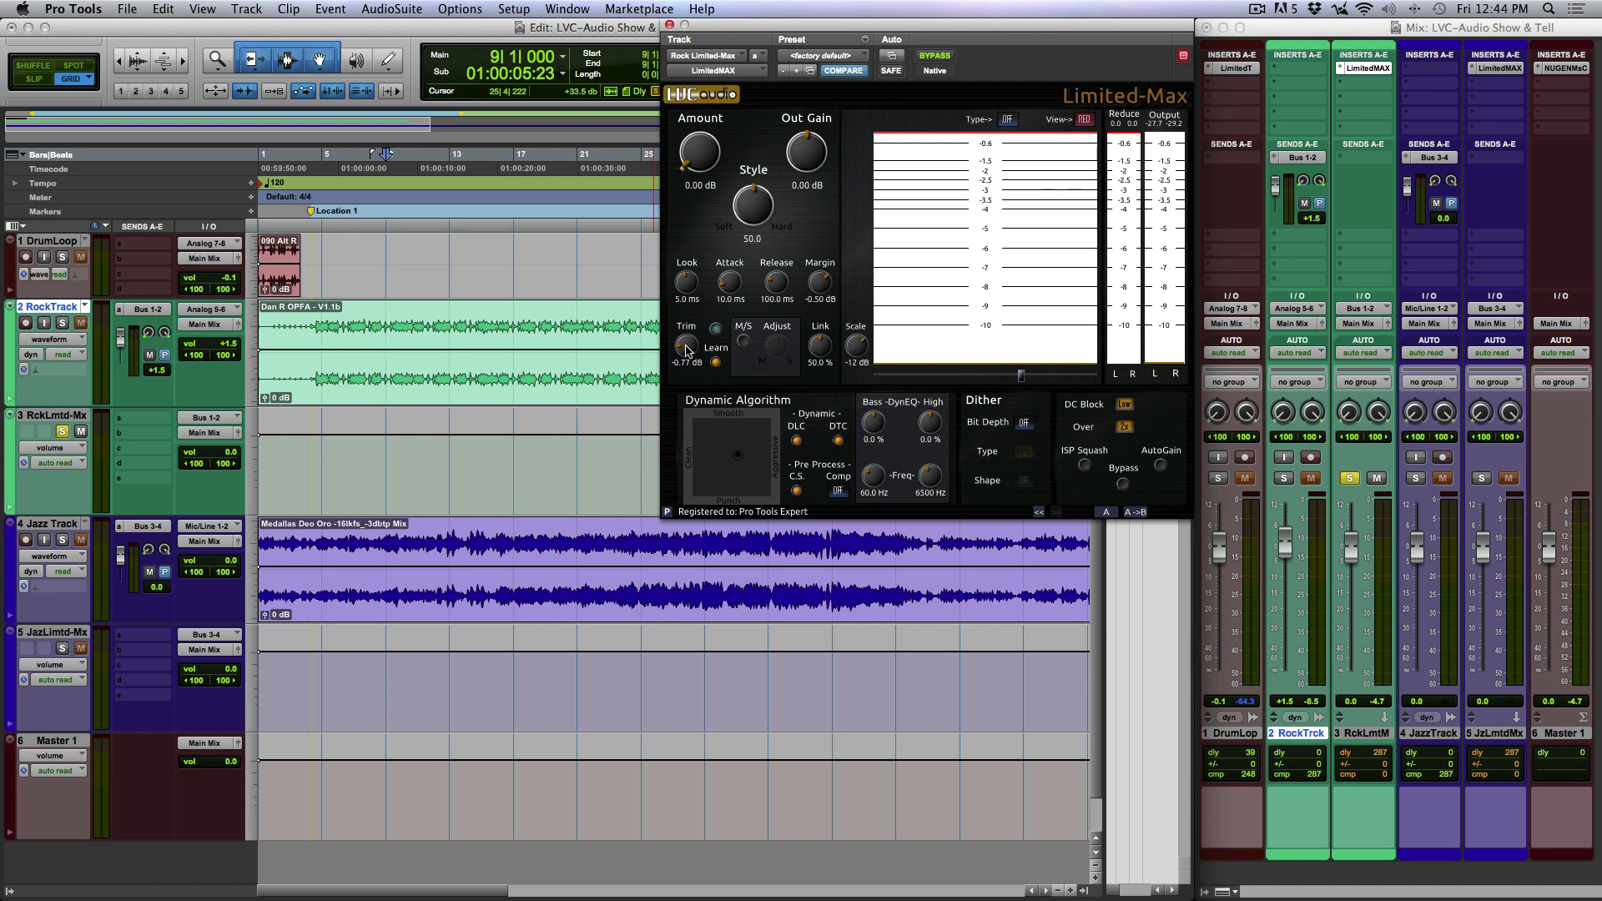
{"action": "key", "text": "space"}
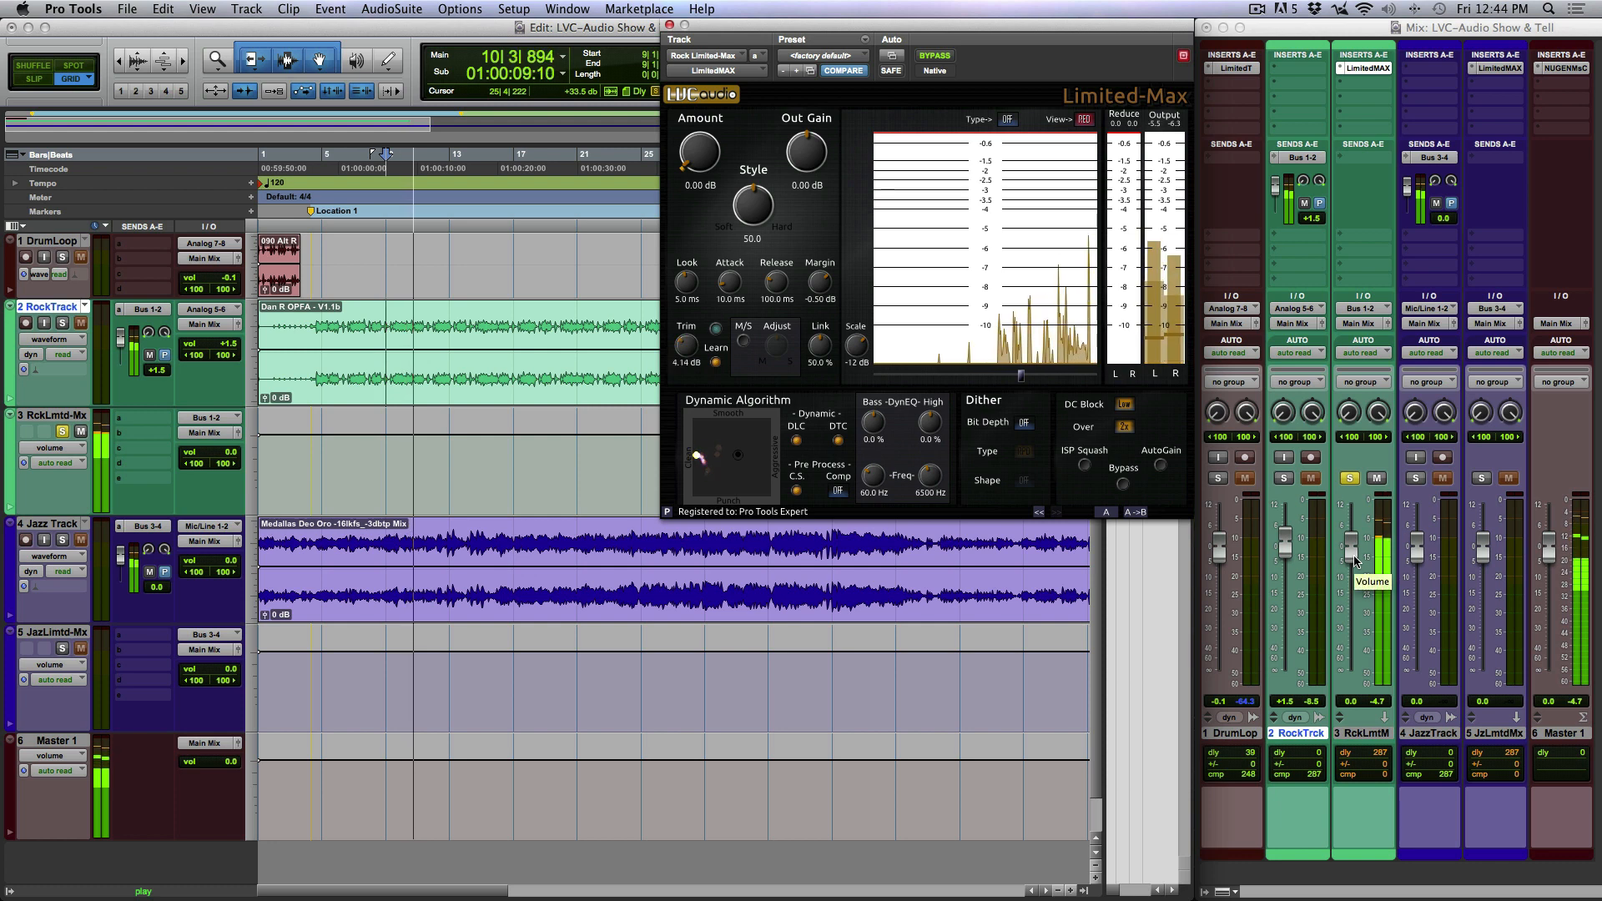
{"action": "left_click_drag", "start_coordinate": [1355, 560], "coordinate": [1356, 576]}
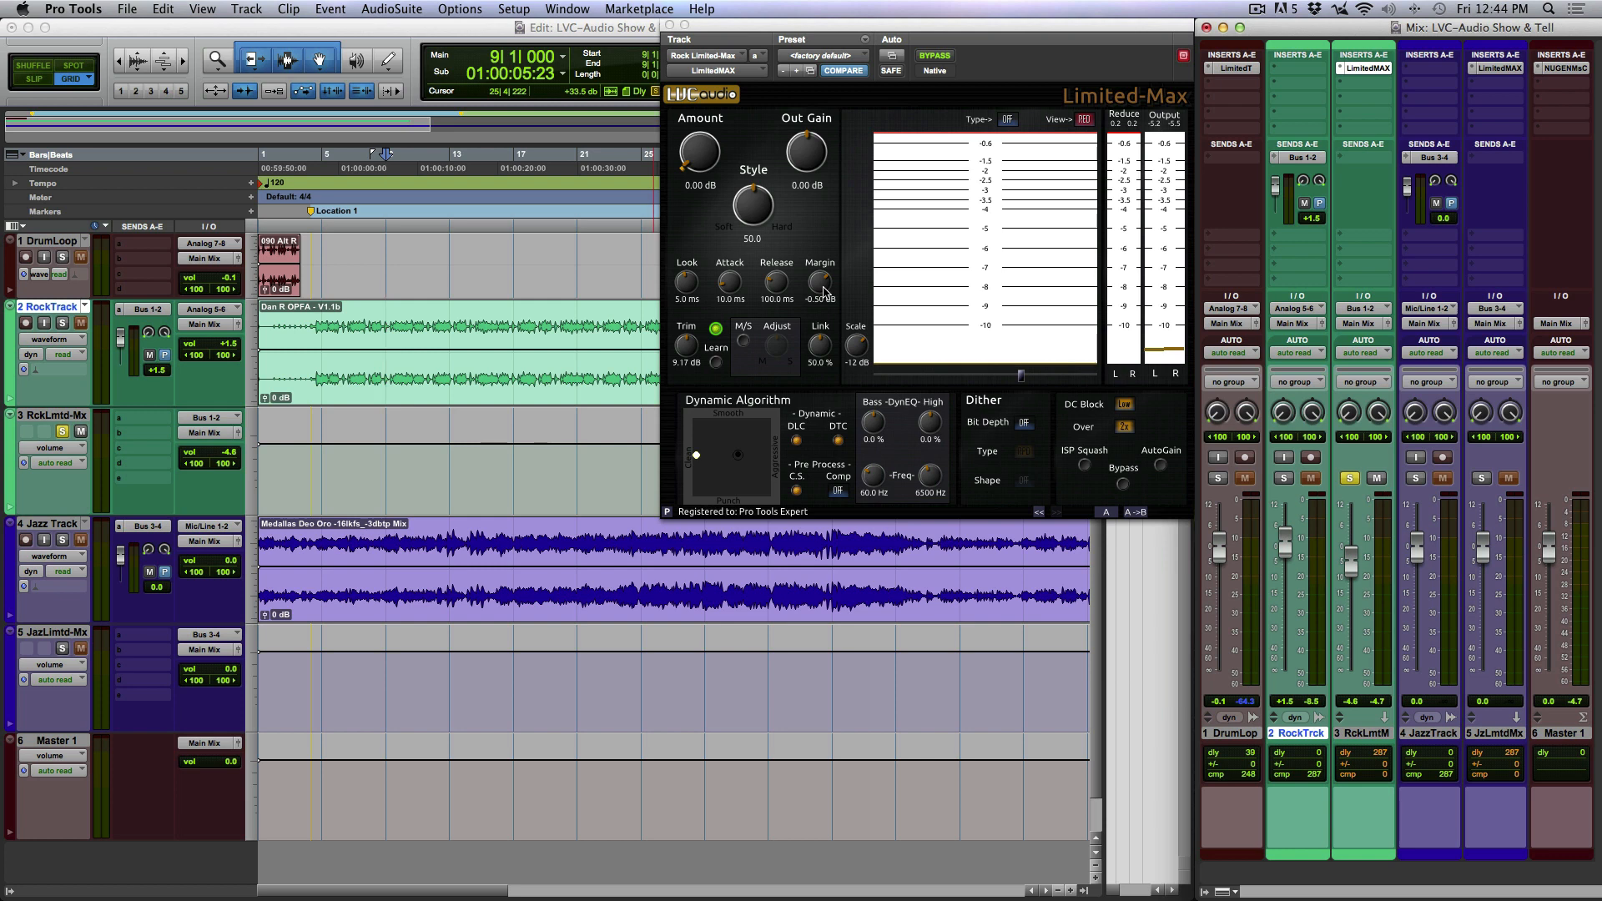
Try a different limiter Margin and set it back to -0.50 dB
{"action": "left_click_drag", "start_coordinate": [824, 292], "coordinate": [823, 360]}
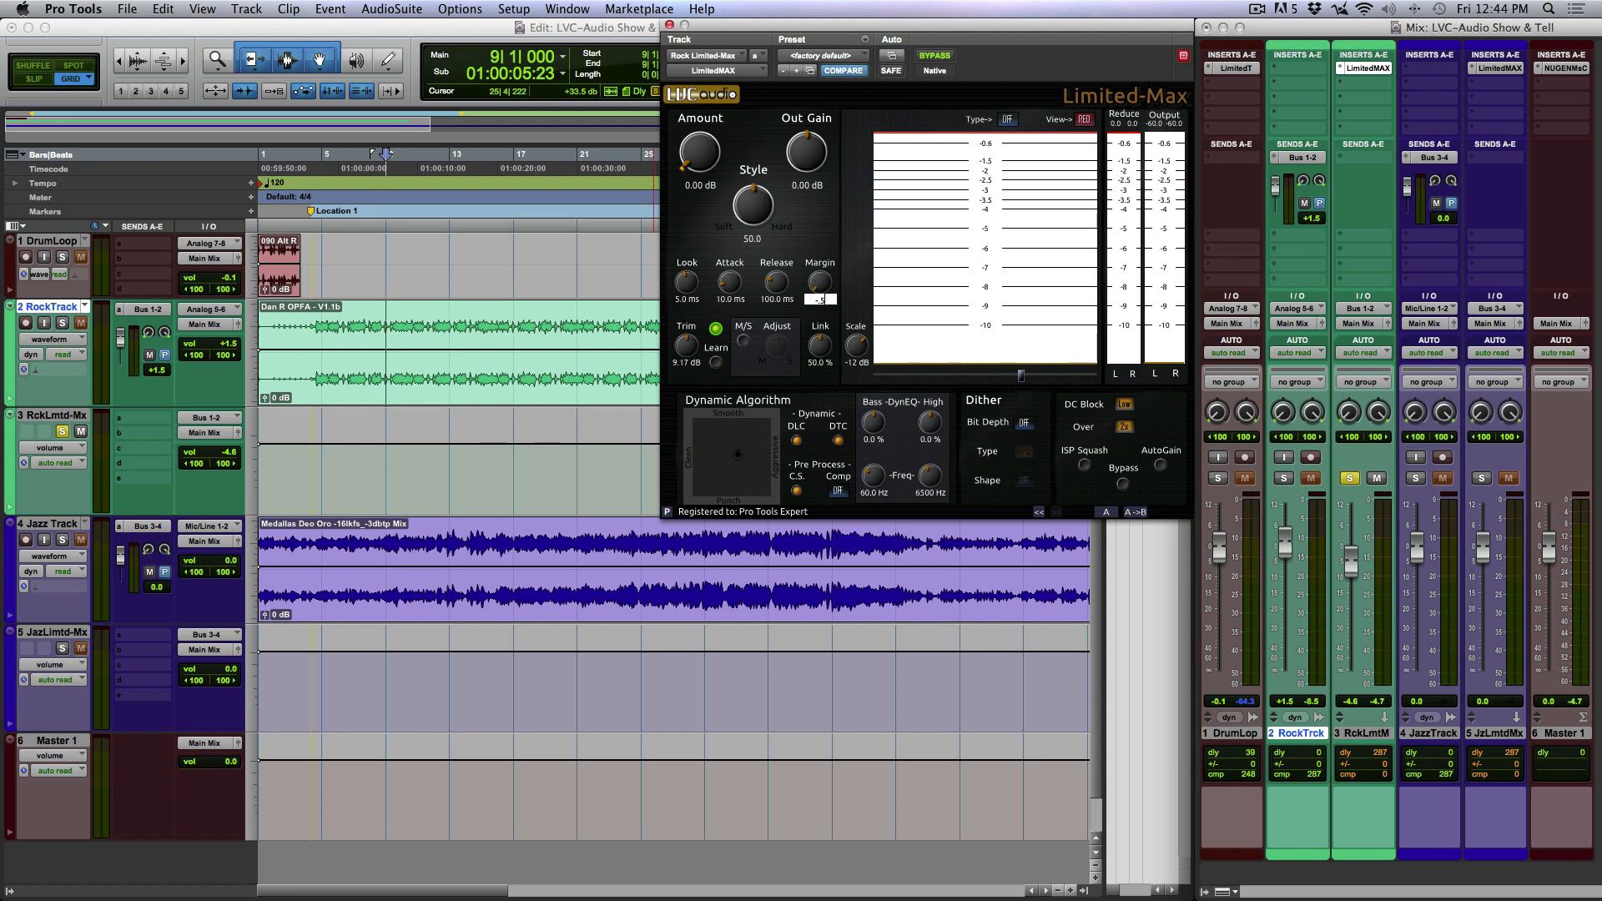
{"action": "key", "text": "Return"}
During playback, lower the RckLmtd-Mx fader to -9.4 dB and set the limiter's Amount to 4.41 dB, Attack to 40.3 ms and Release to 63.0 ms
{"action": "key", "text": "space"}
{"action": "left_click_drag", "start_coordinate": [1350, 564], "coordinate": [1346, 578]}
{"action": "left_click_drag", "start_coordinate": [699, 160], "coordinate": [706, 130]}
{"action": "left_click_drag", "start_coordinate": [730, 288], "coordinate": [774, 290]}
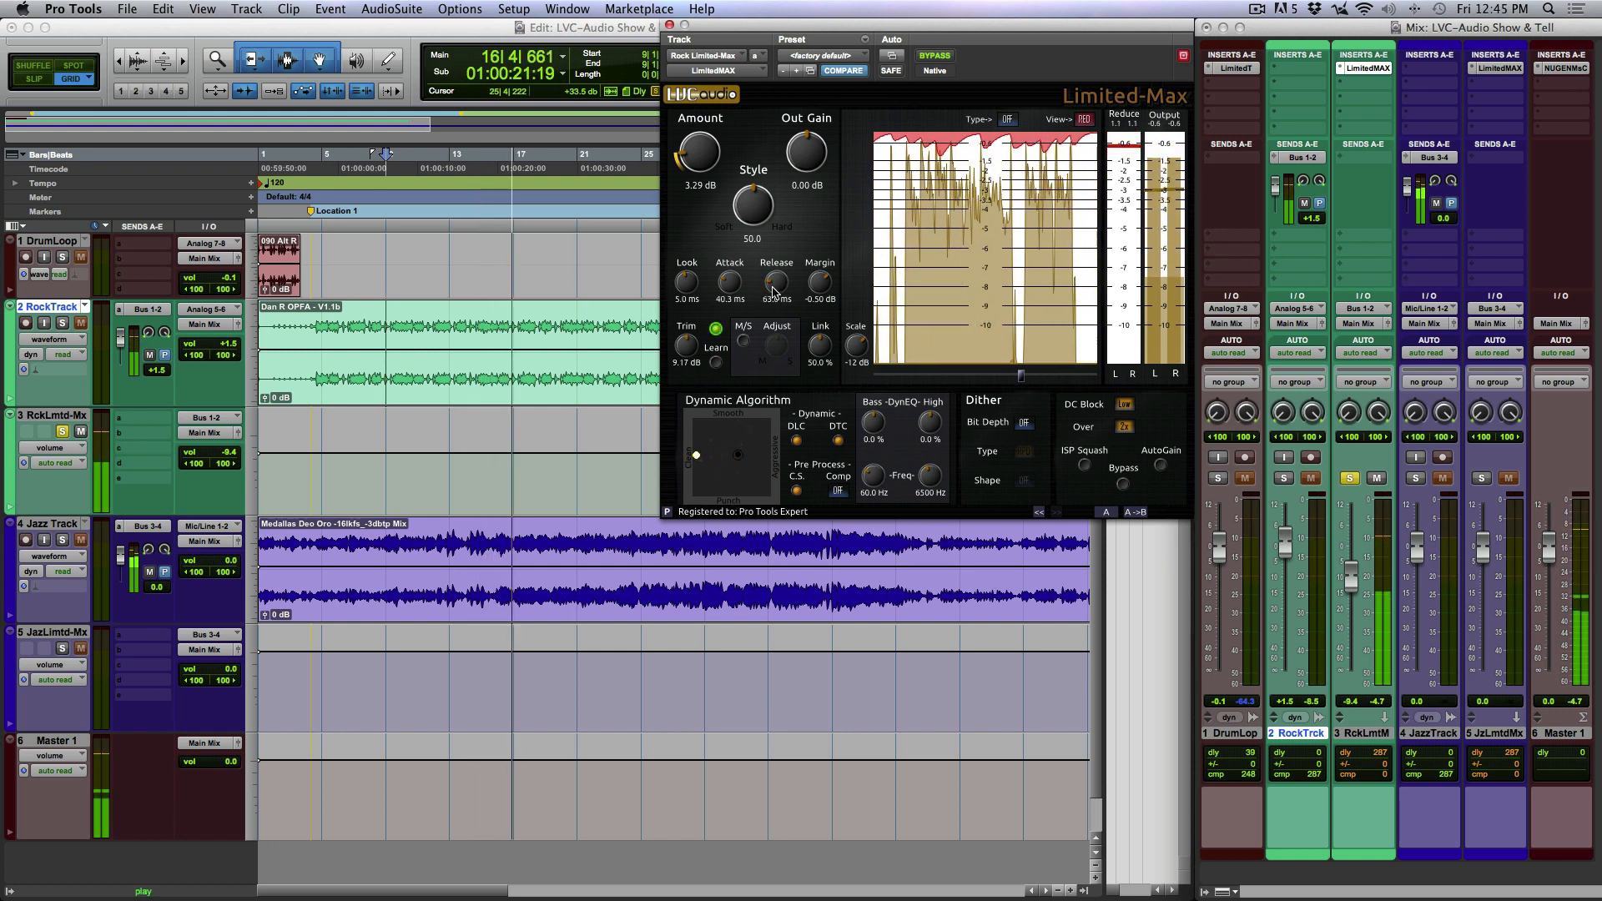
{"action": "left_click_drag", "start_coordinate": [692, 172], "coordinate": [694, 161]}
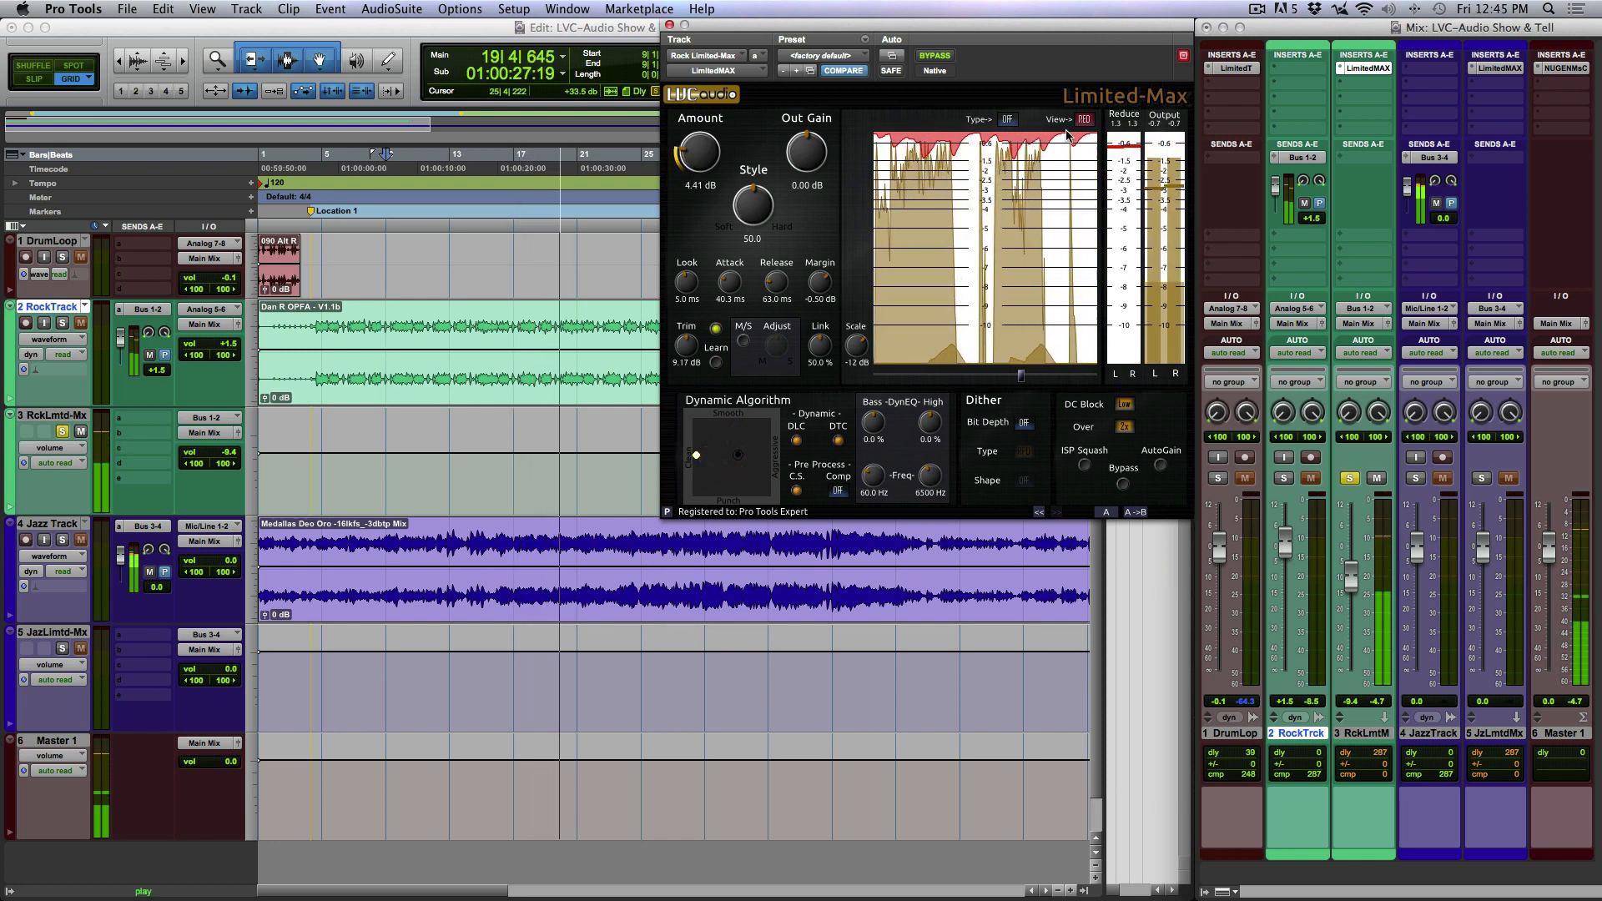
Step through the limiter's level display types, widen the Scale range, and return to the original display
{"action": "left_click", "coordinate": [1011, 124]}
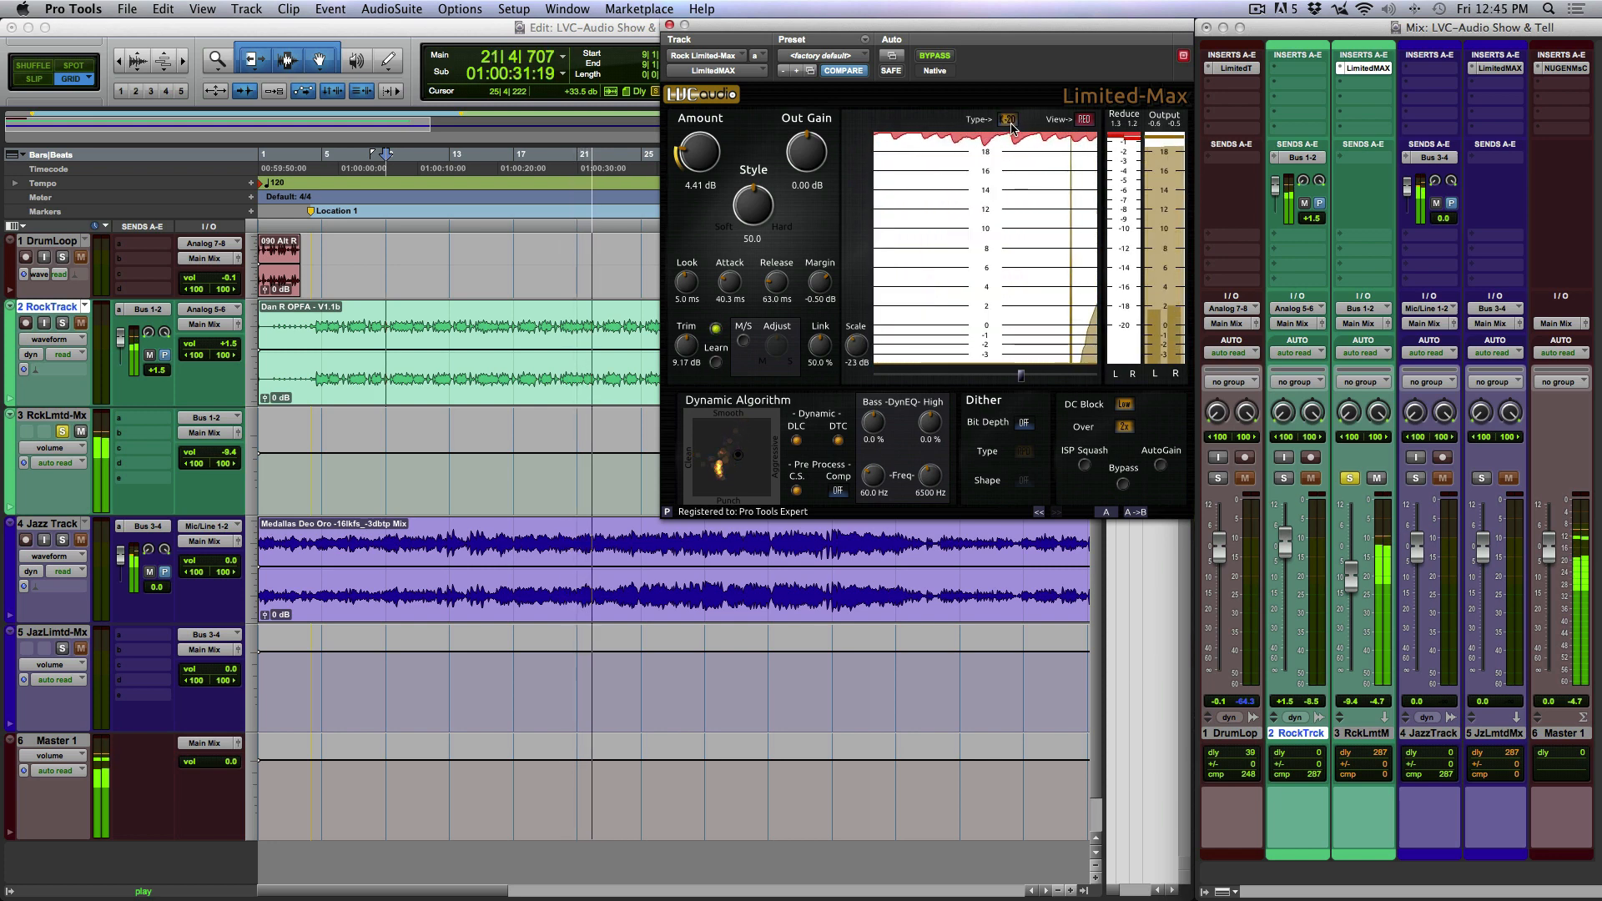
{"action": "left_click", "coordinate": [1011, 124]}
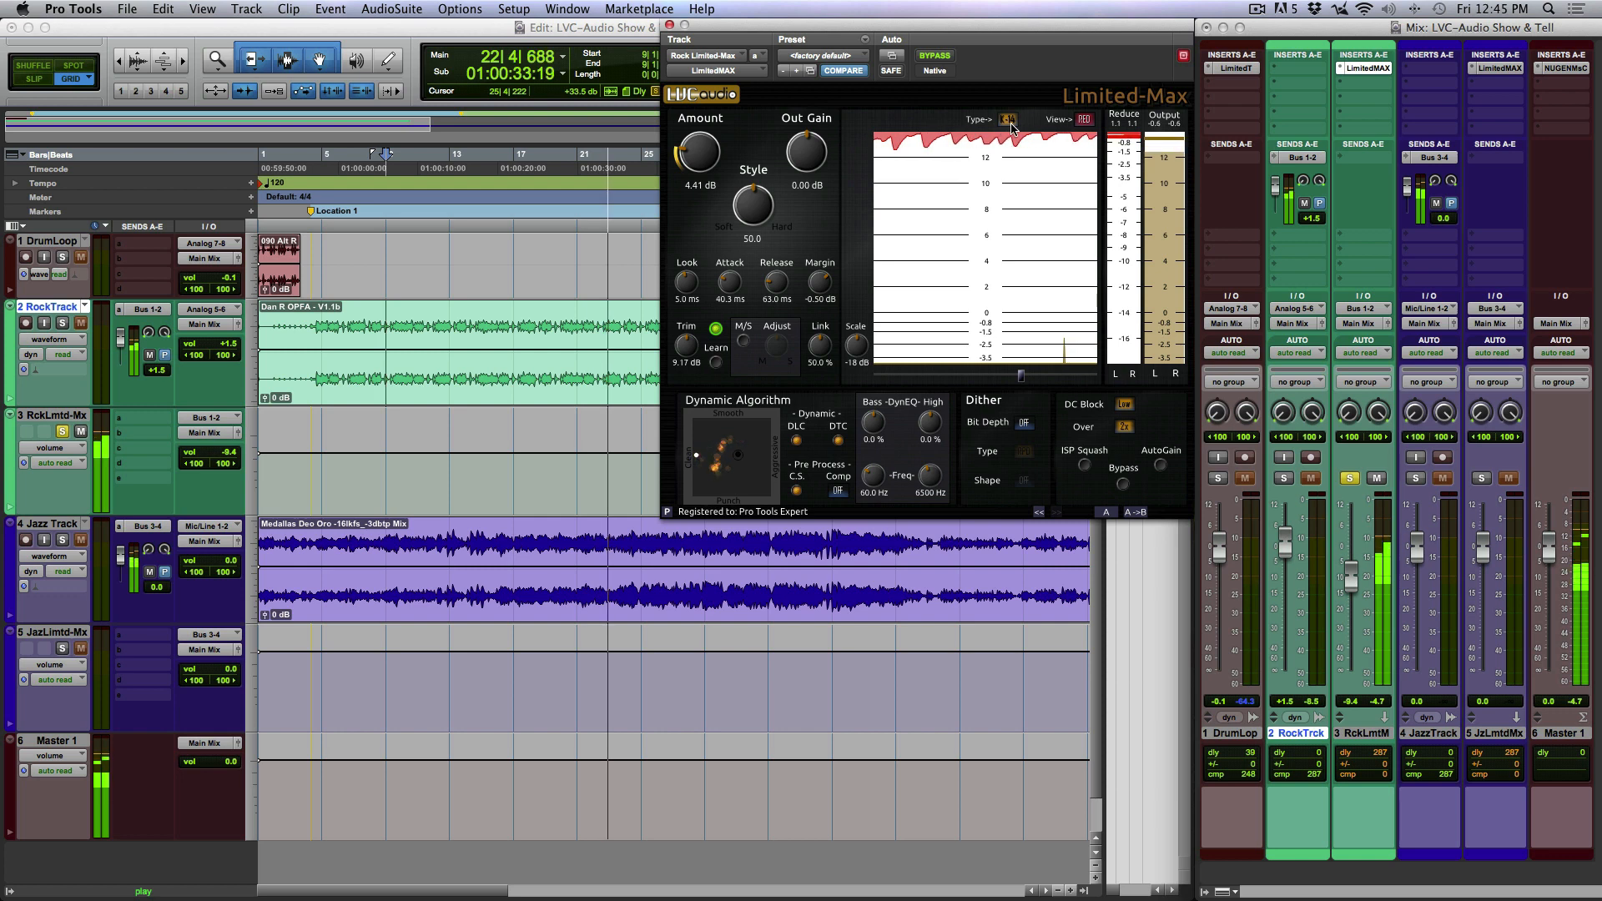
{"action": "left_click", "coordinate": [1011, 124]}
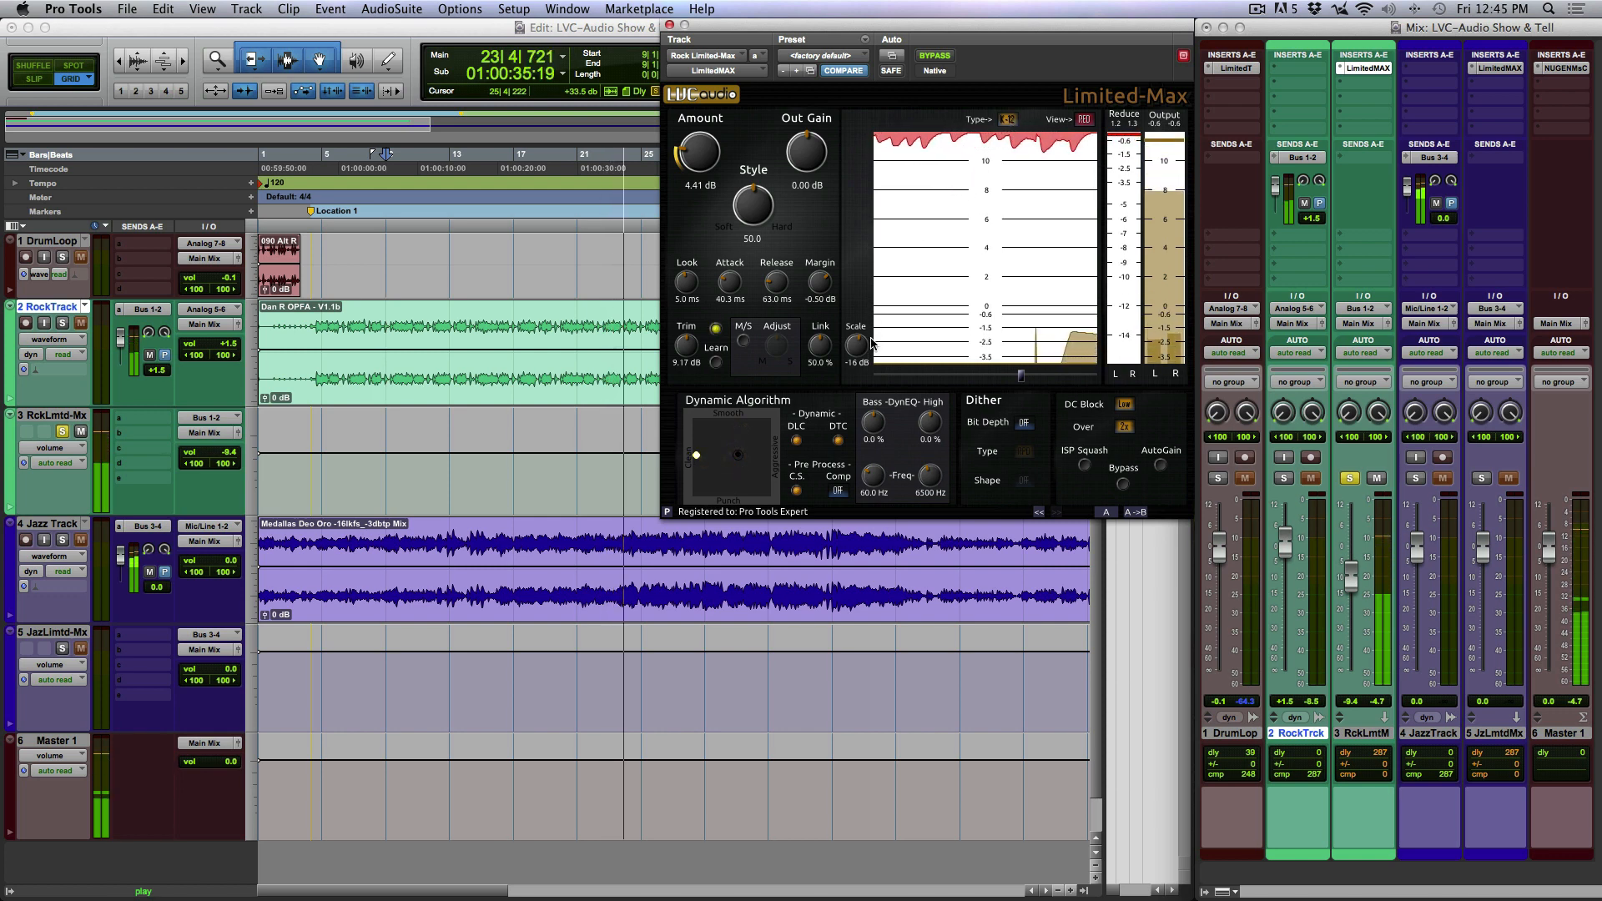
{"action": "left_click_drag", "start_coordinate": [870, 340], "coordinate": [863, 386]}
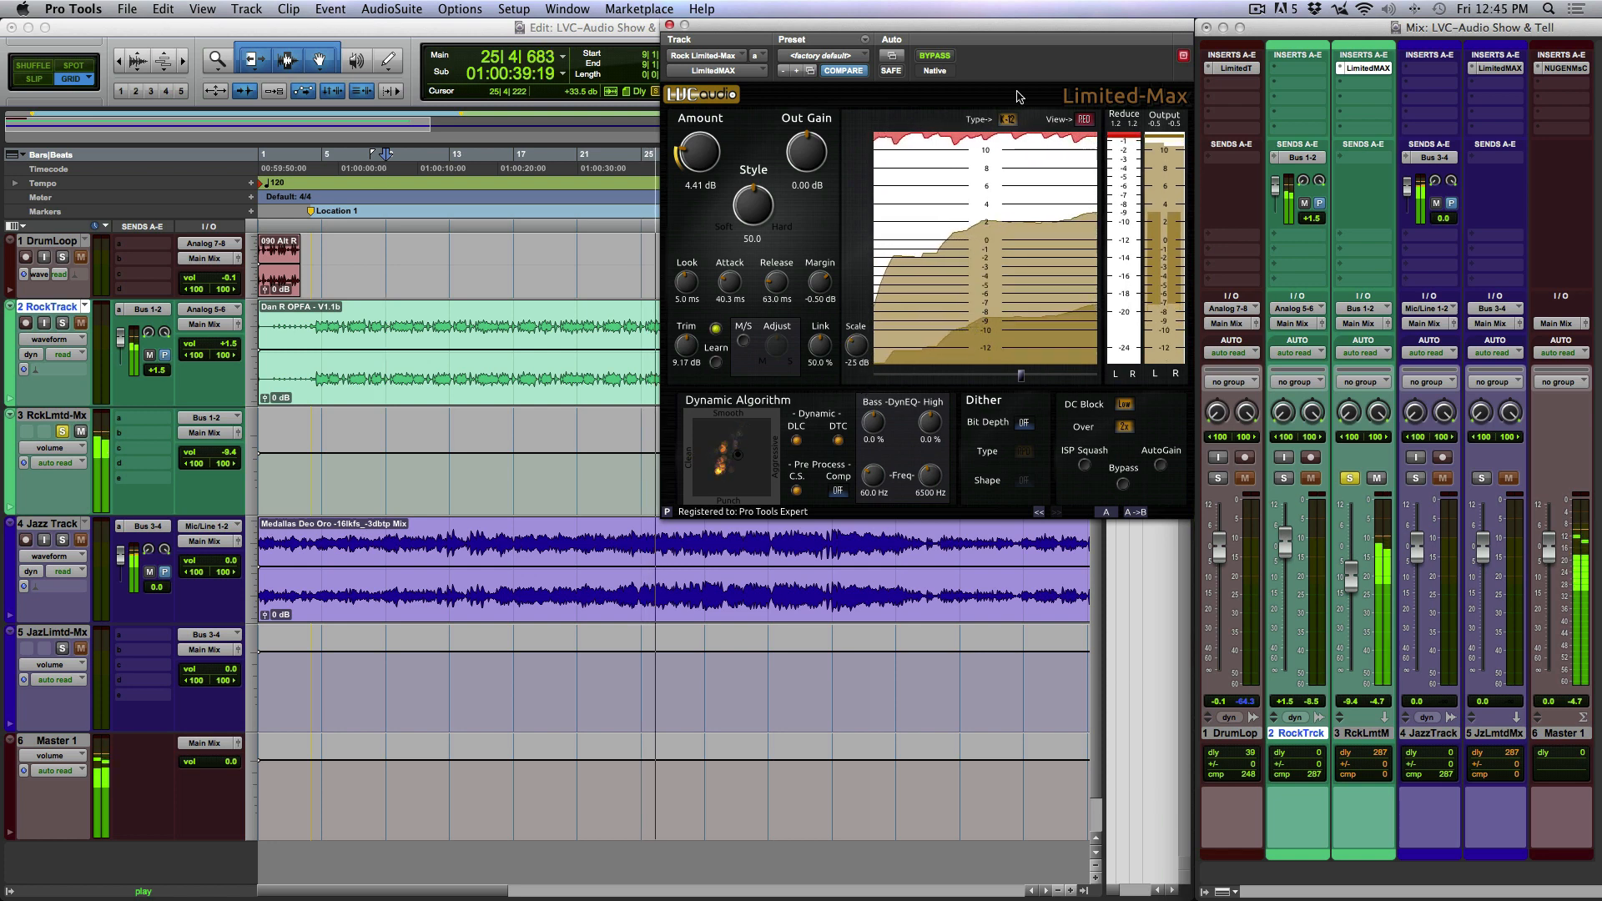
{"action": "left_click", "coordinate": [1009, 120]}
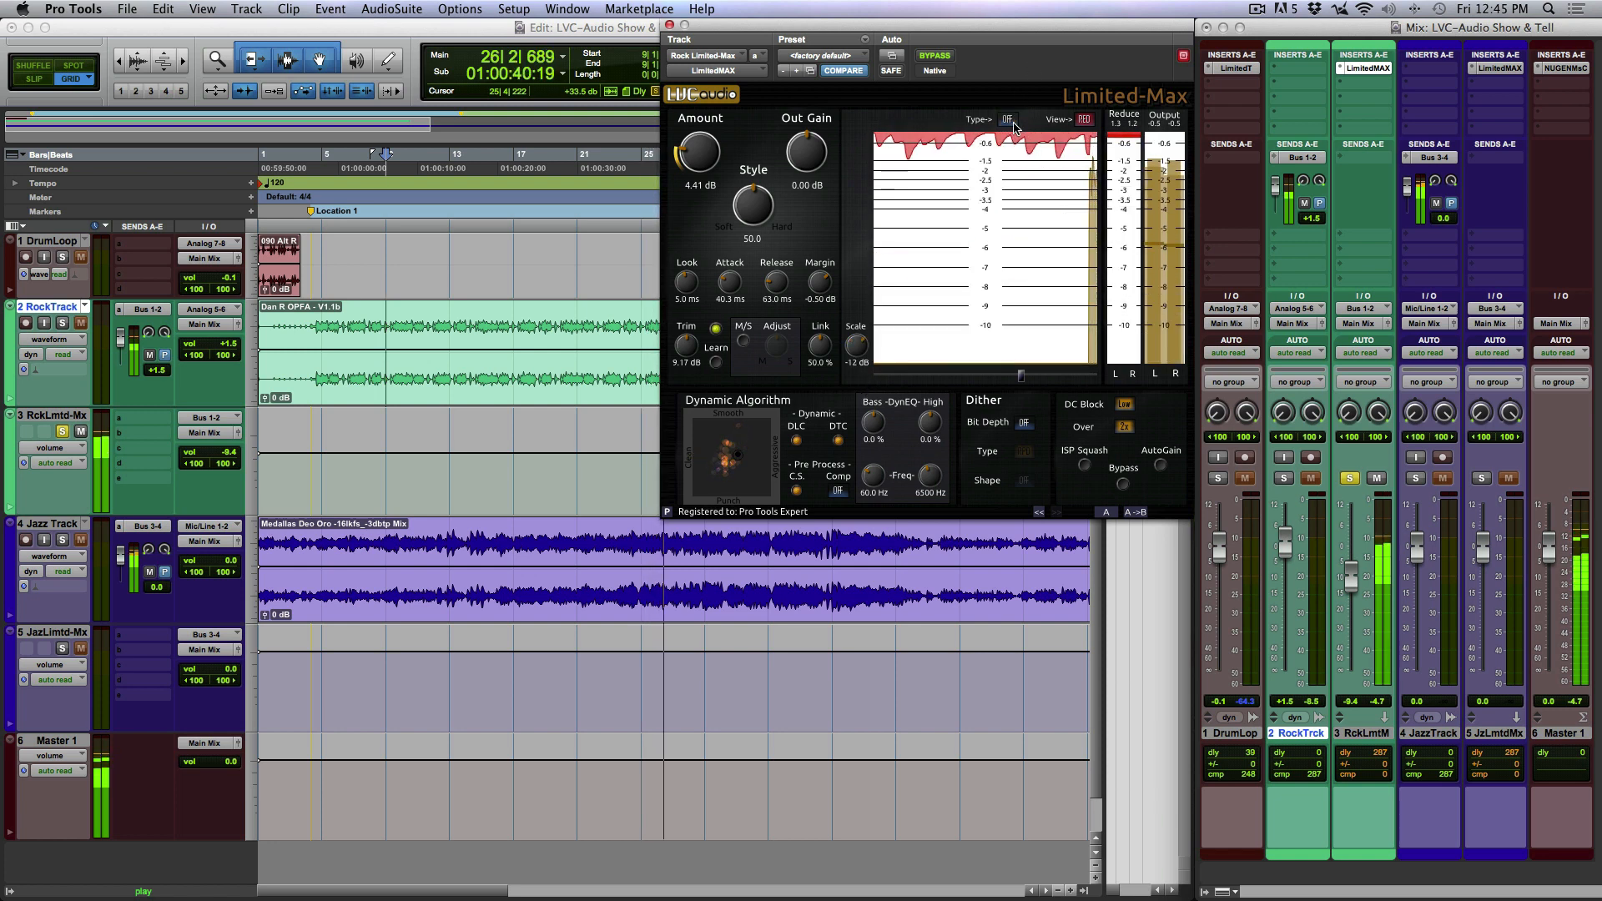
Compare the limiter's meter views, including ISP and Distort, stop playback, and return to the Reduce meter
{"action": "left_click", "coordinate": [1084, 120]}
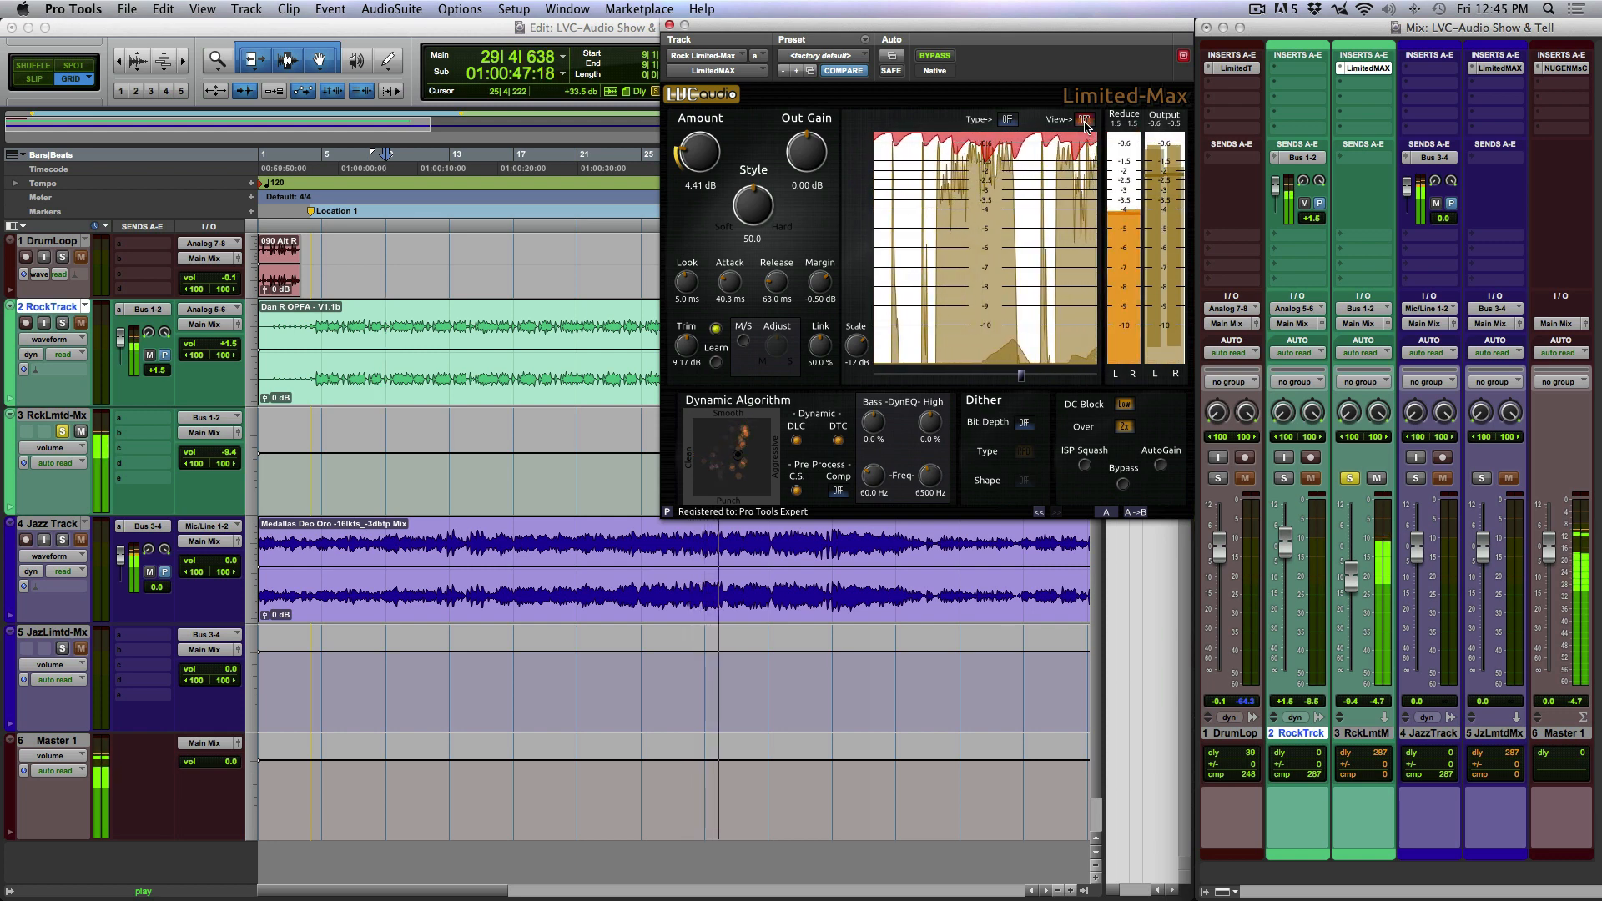
{"action": "left_click", "coordinate": [1084, 120]}
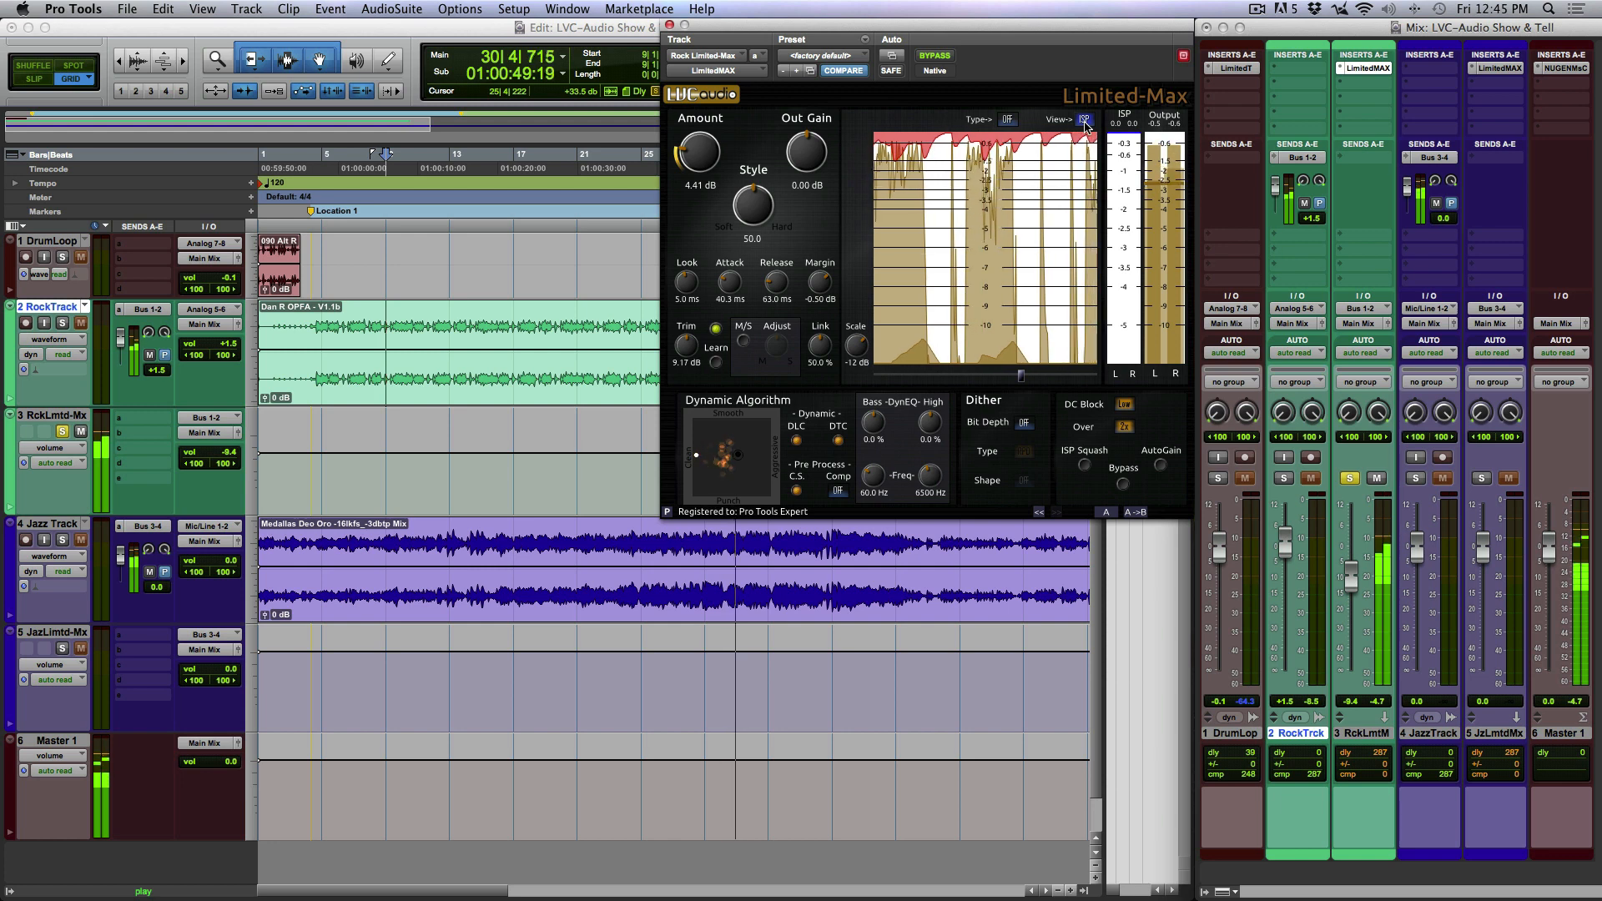
{"action": "left_click", "coordinate": [1083, 120]}
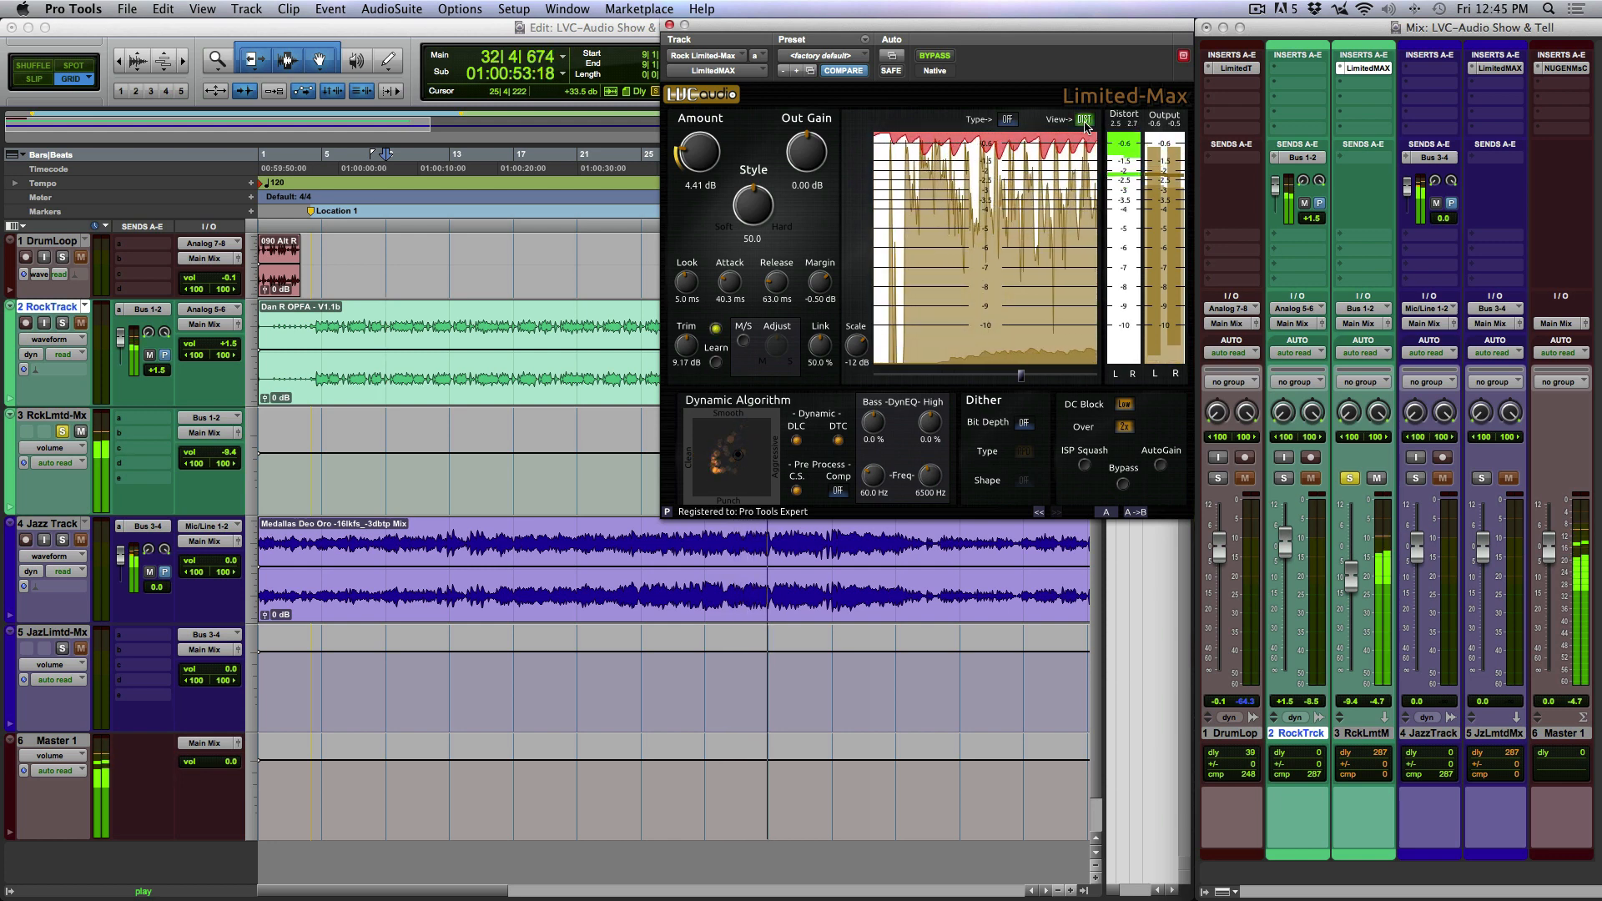
{"action": "key", "text": "space"}
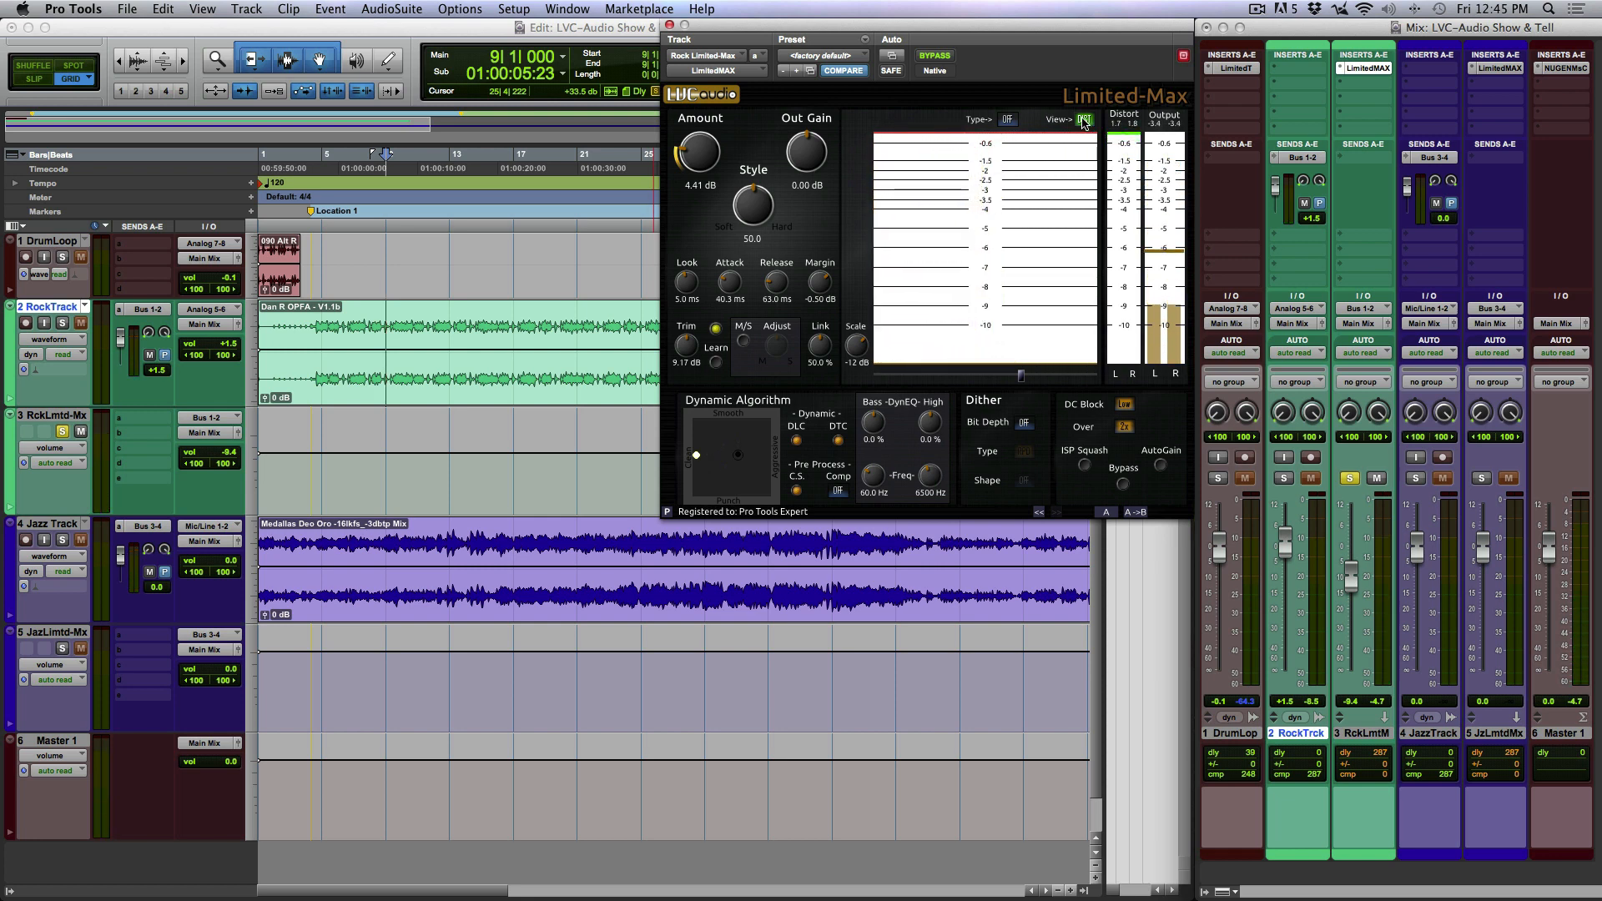
{"action": "left_click", "coordinate": [1083, 120]}
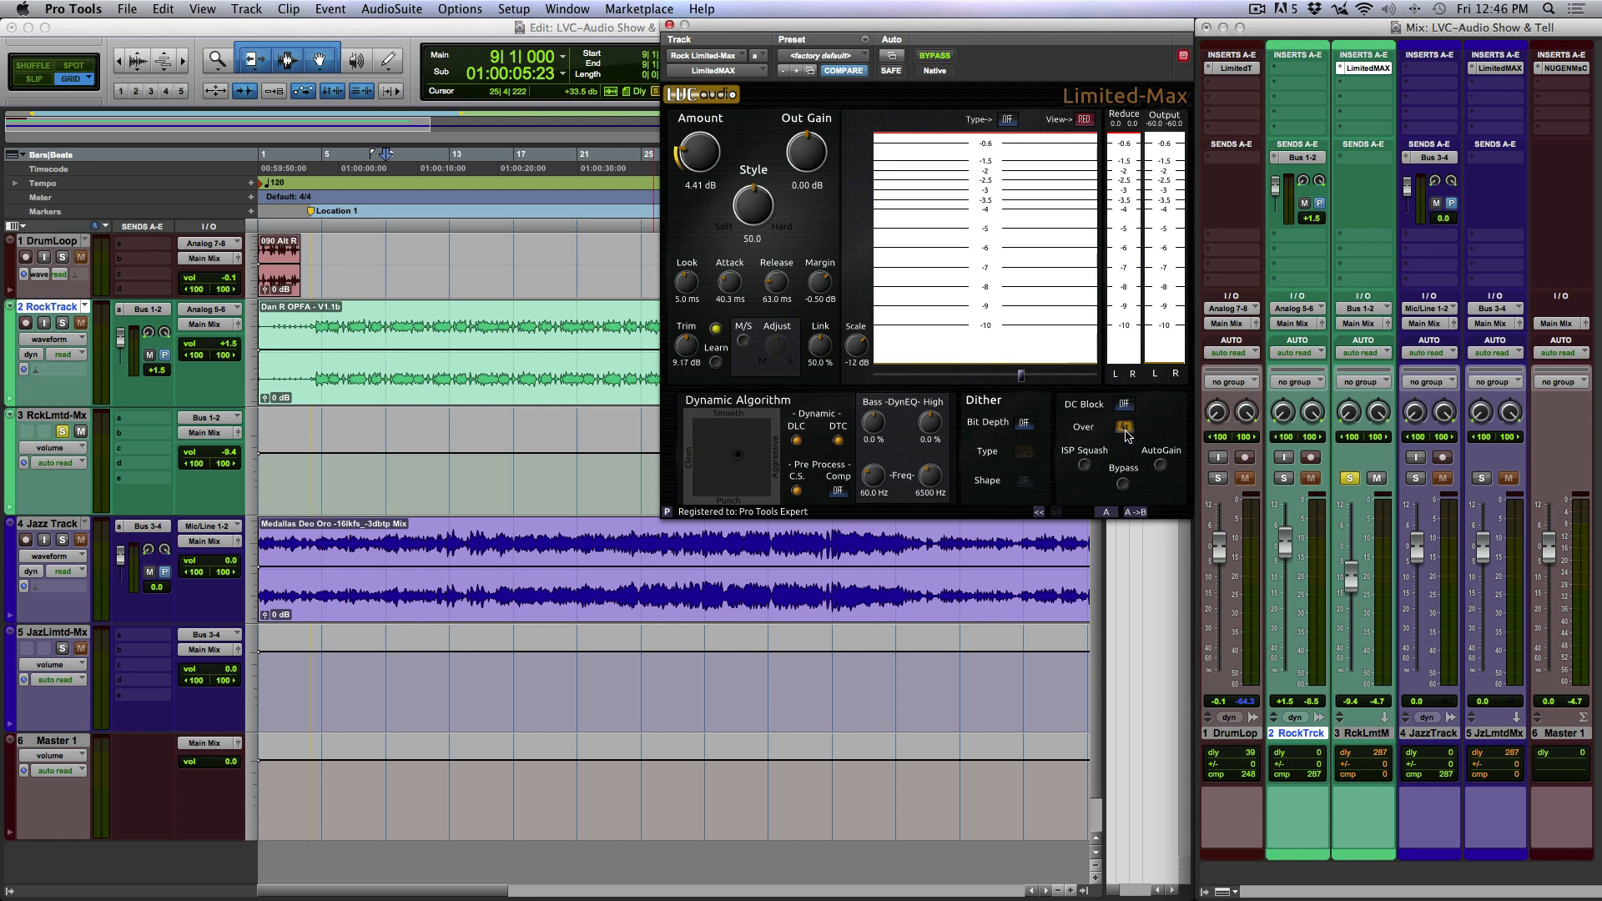
Adjust the DC Block and oversampling options, and move the Dynamic Algorithm point to the pad's lower-right corner during playback
{"action": "left_click", "coordinate": [1125, 427]}
{"action": "key", "text": "space"}
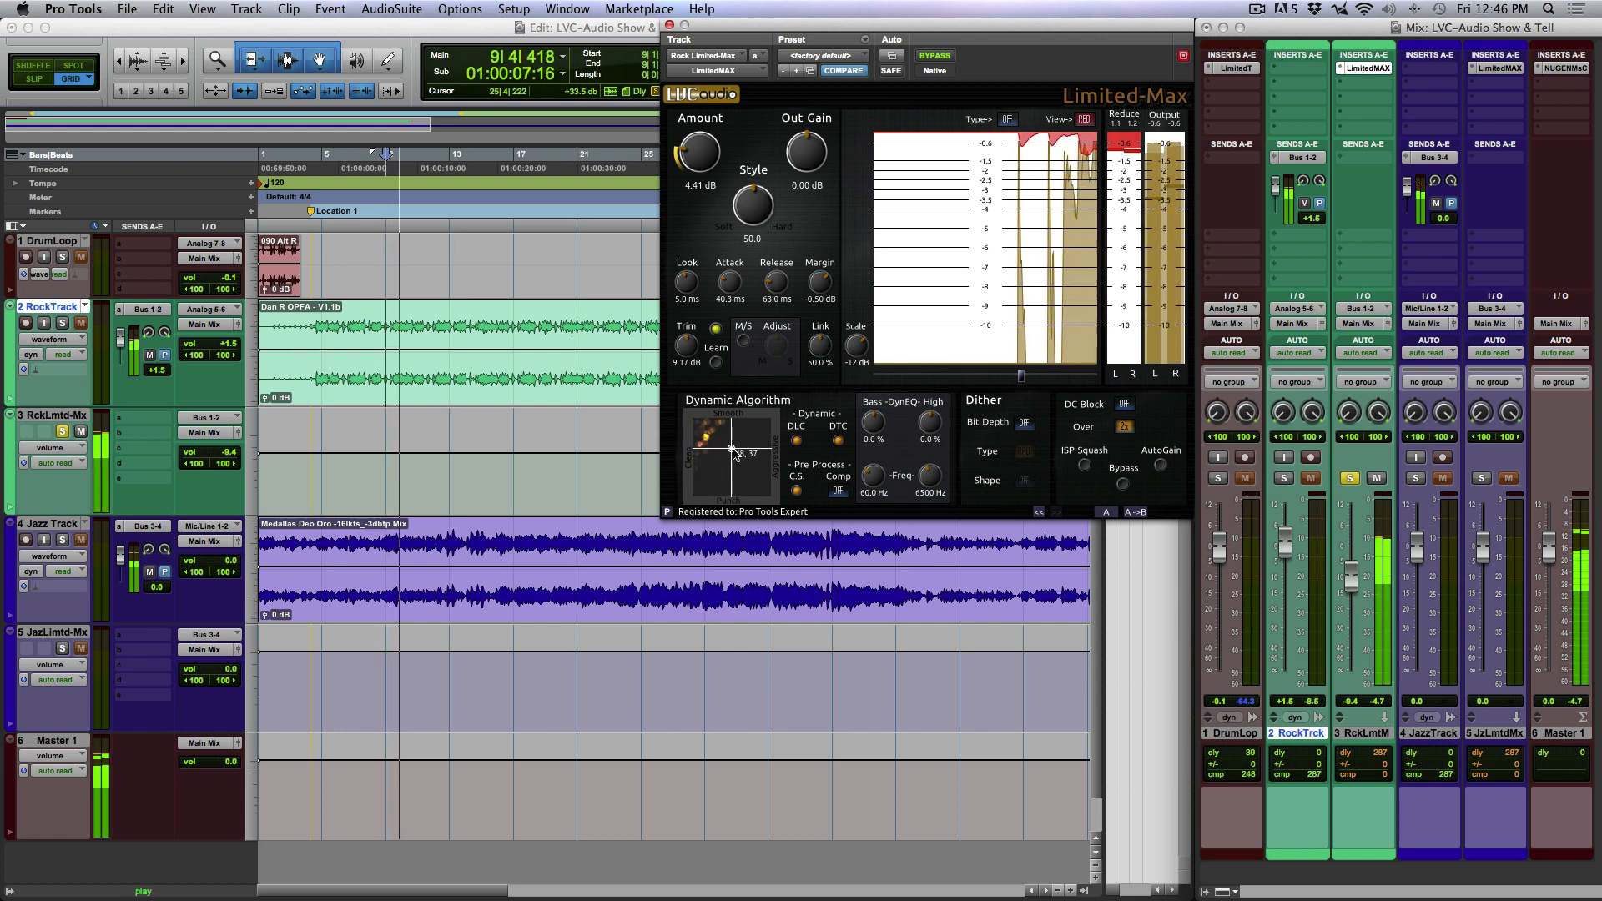
{"action": "left_click_drag", "start_coordinate": [734, 455], "coordinate": [767, 497]}
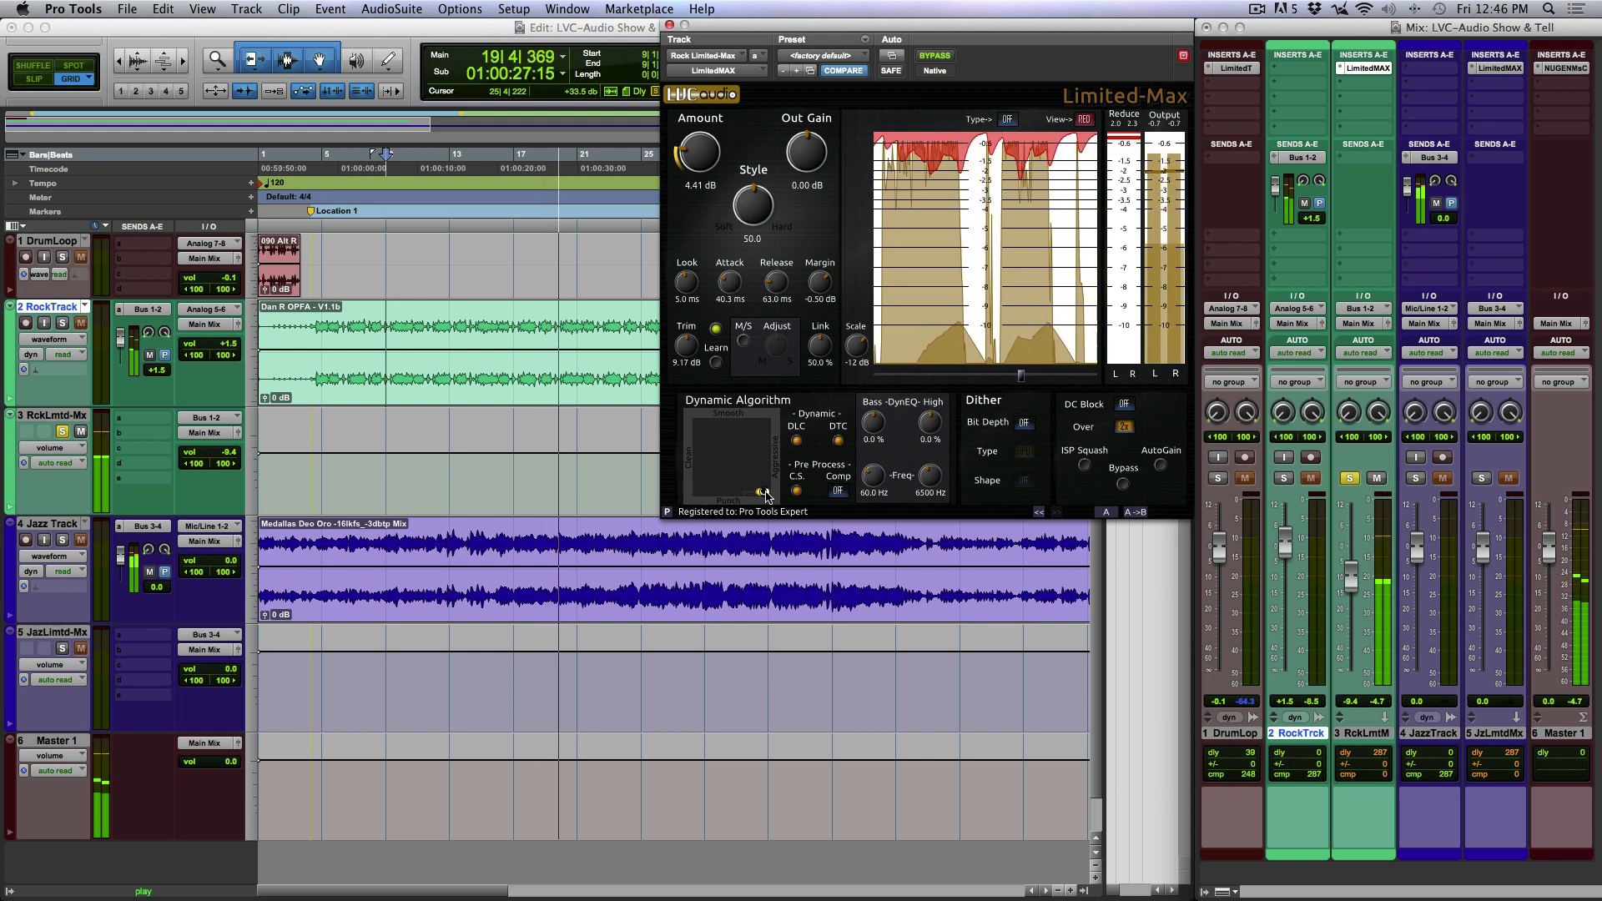
Restart playback, try a DynEQ Bass adjustment, return Bass to 0.0 %, and set DynEQ High to 1.2 %
{"action": "key", "text": "space"}
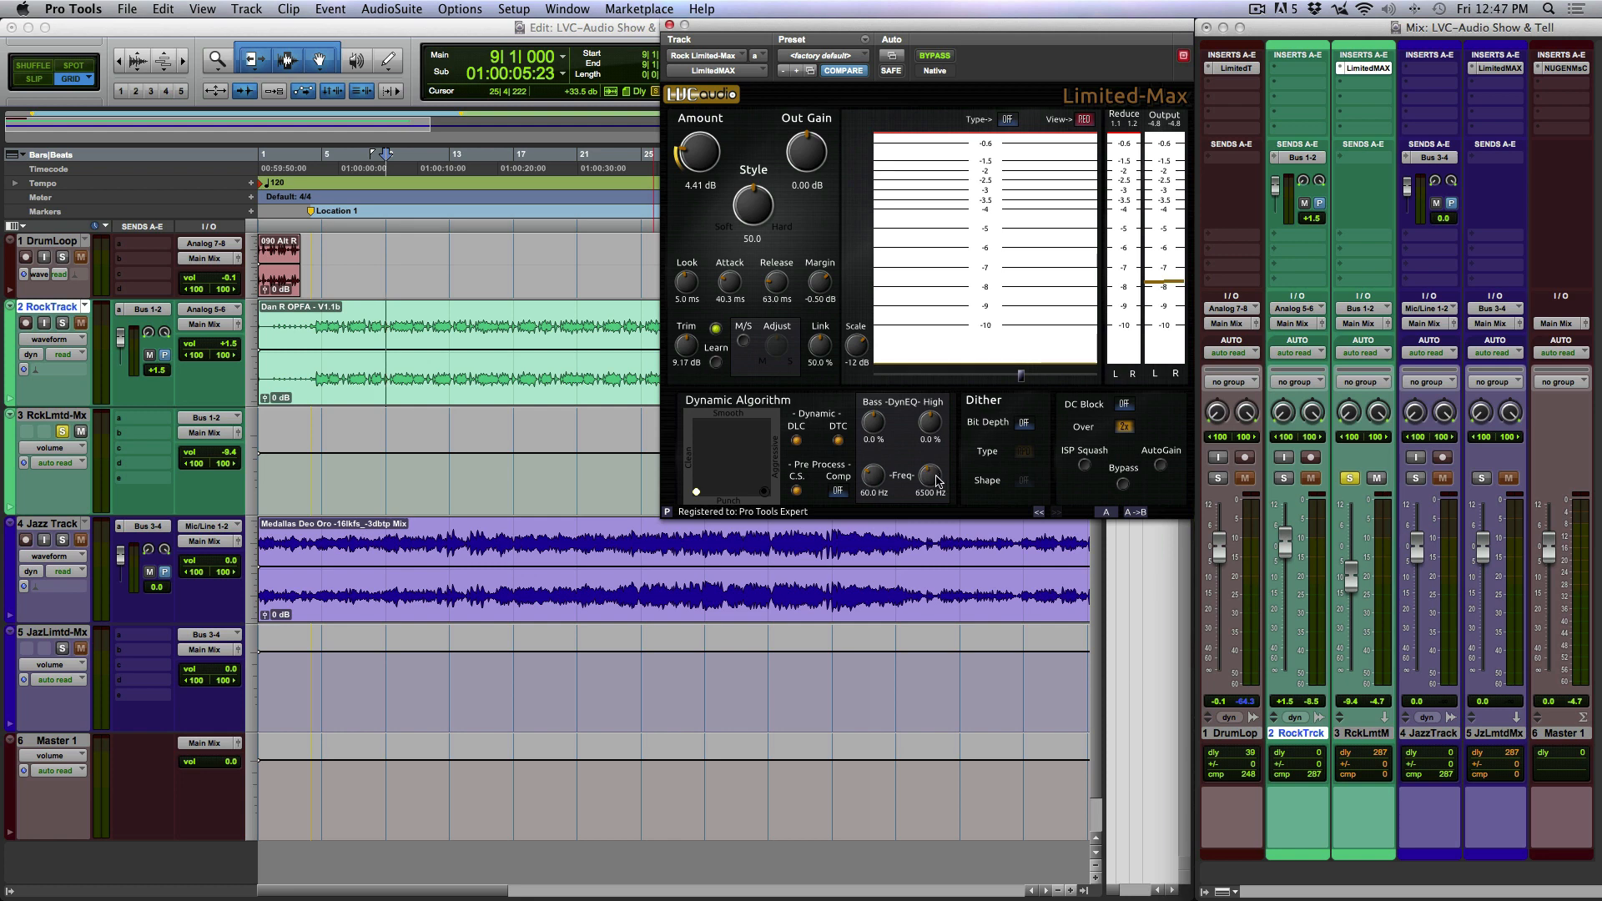
{"action": "key", "text": "space"}
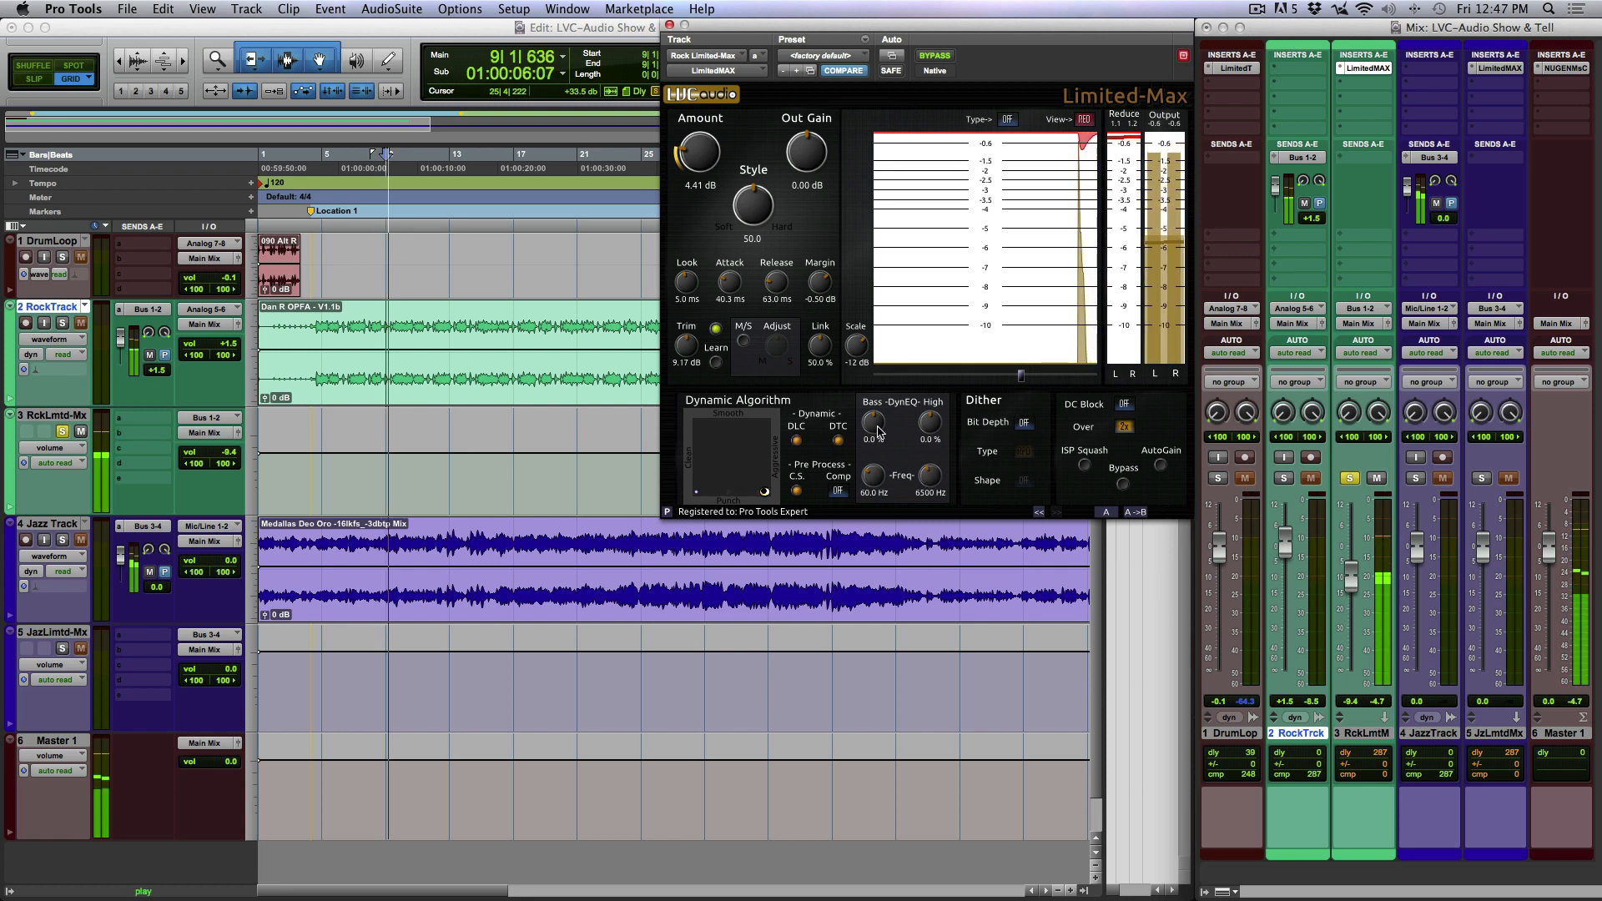
{"action": "left_click_drag", "start_coordinate": [881, 425], "coordinate": [872, 500]}
{"action": "left_click_drag", "start_coordinate": [860, 559], "coordinate": [863, 488]}
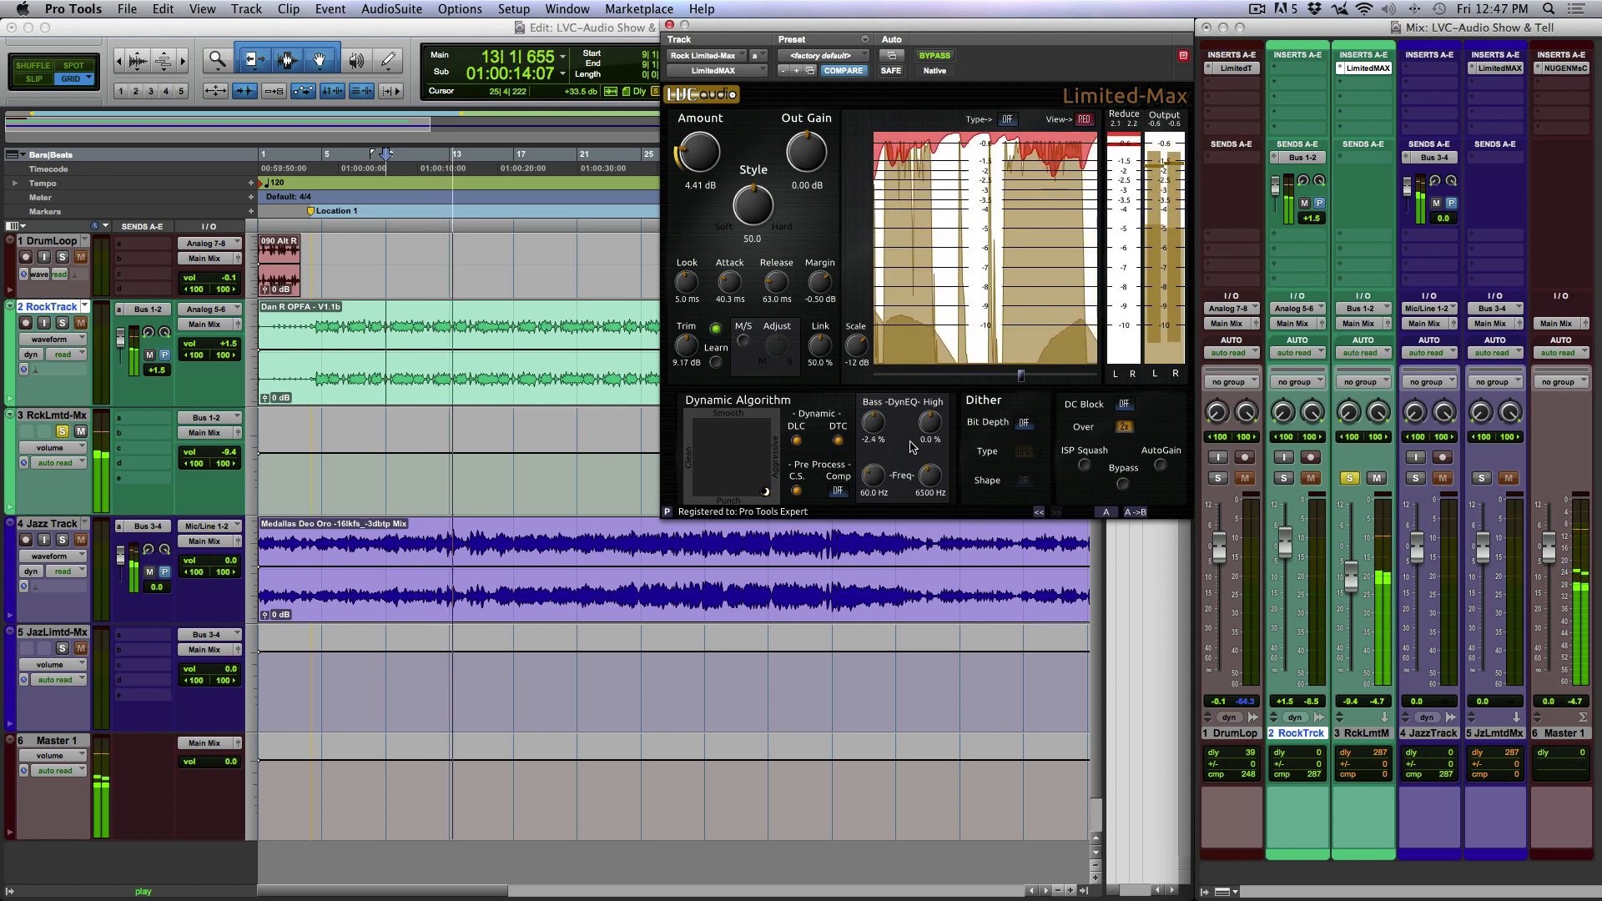
{"action": "left_click_drag", "start_coordinate": [932, 424], "coordinate": [914, 534]}
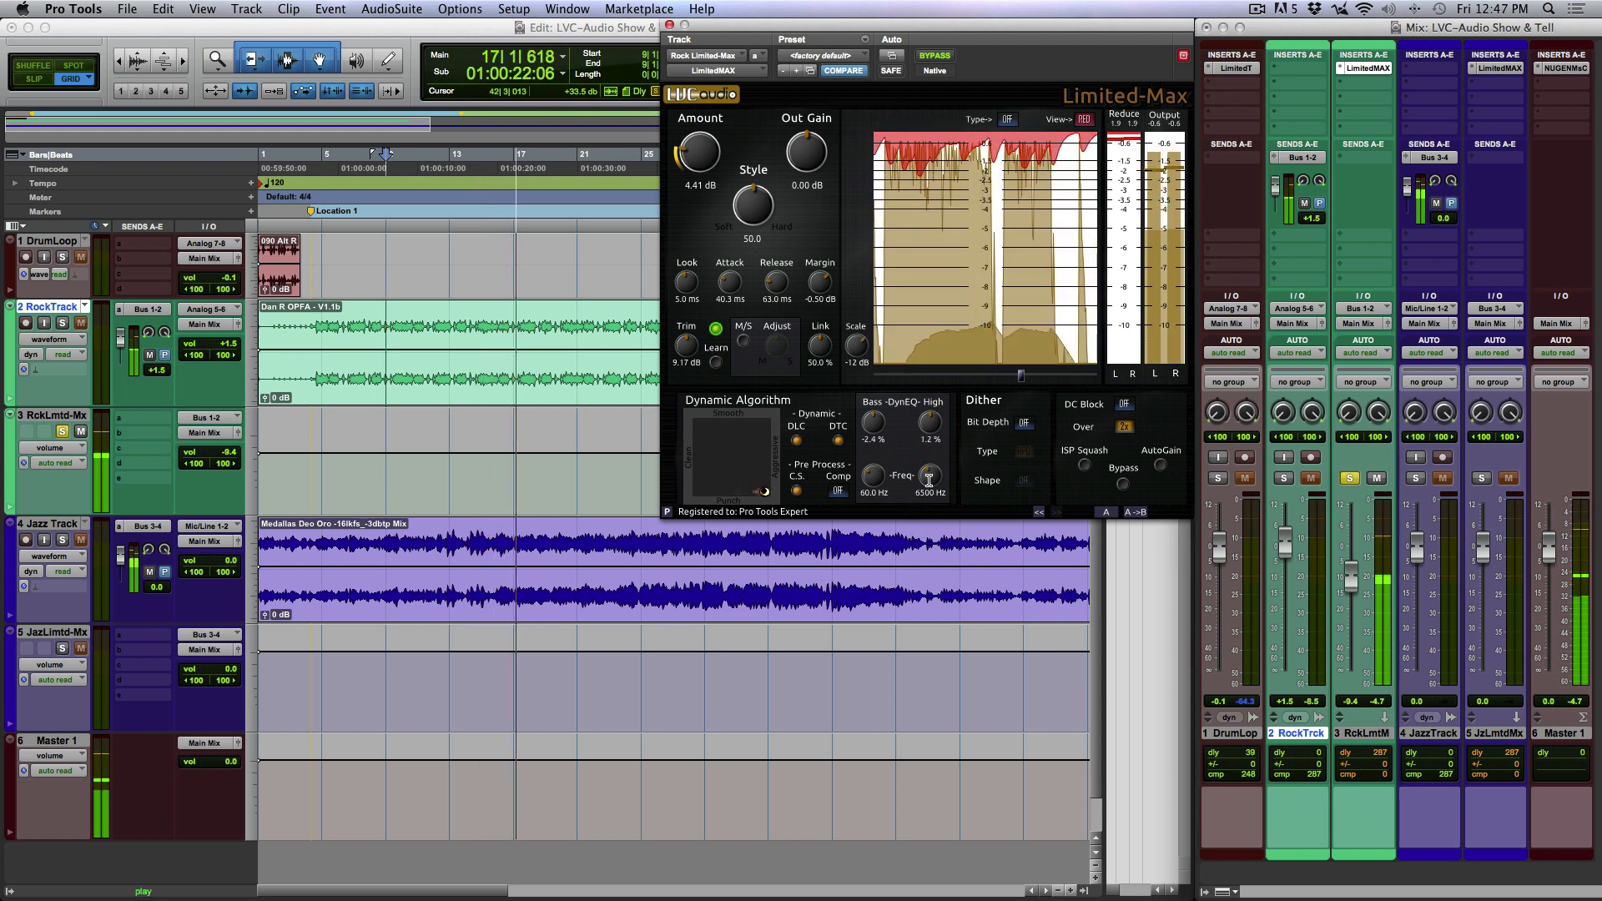
{"action": "key", "text": "space"}
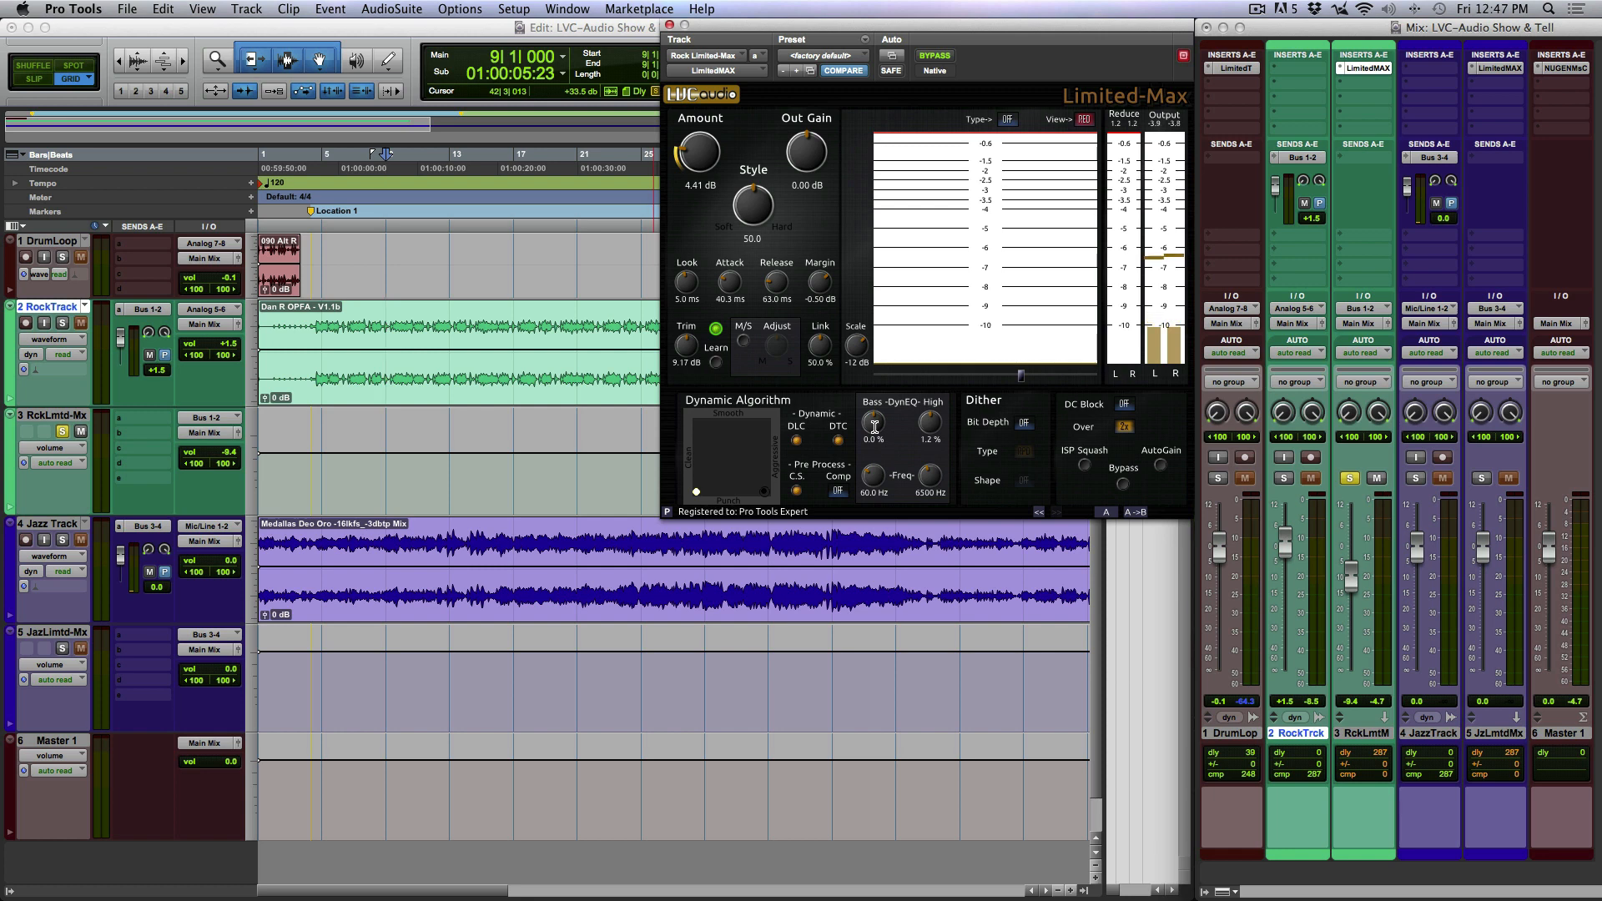
Lower the RckLmtd-Mx fader to -9.7 dB, select it together with RockTrack, and close the limiter window
{"action": "key", "text": "space"}
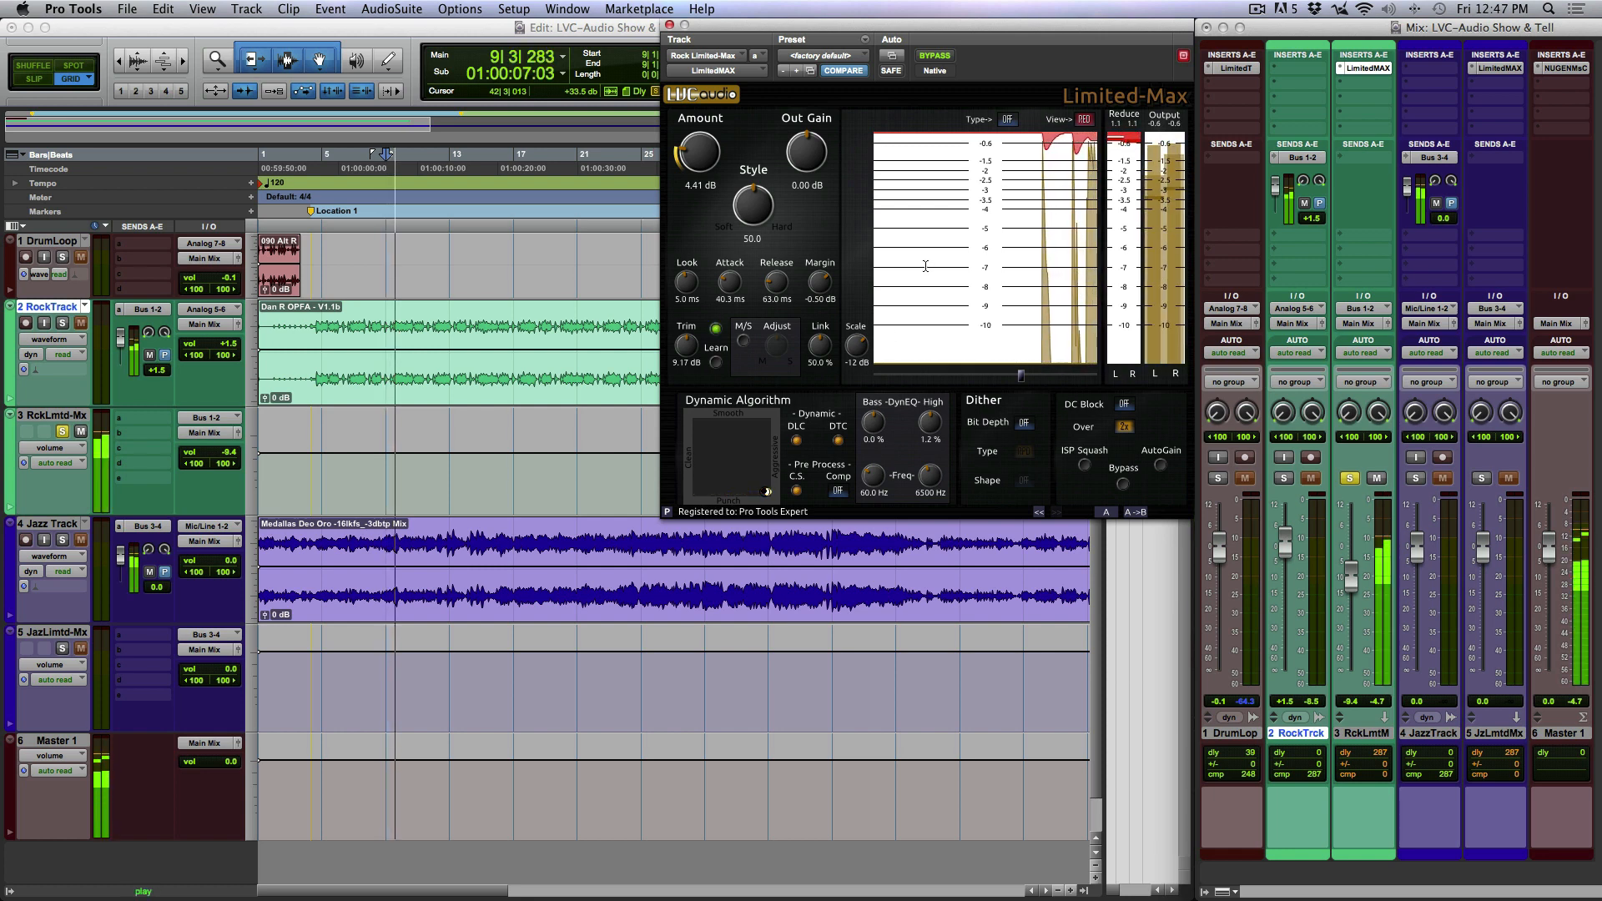
{"action": "key", "text": "space"}
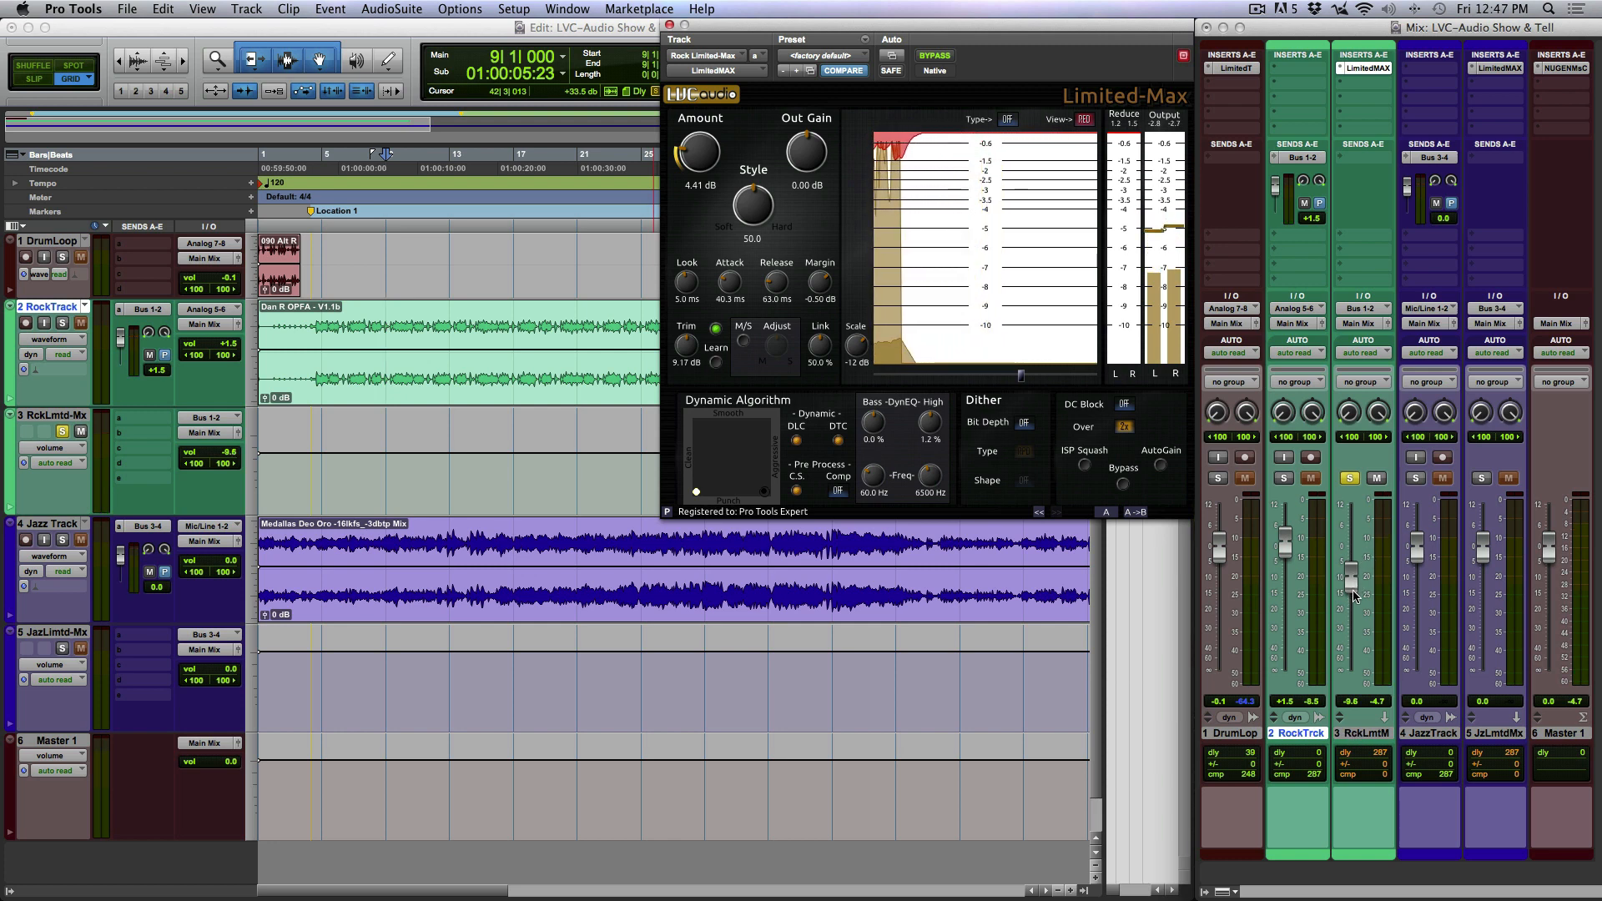
{"action": "left_click_drag", "start_coordinate": [1356, 589], "coordinate": [1356, 591]}
{"action": "left_click", "coordinate": [1366, 732]}
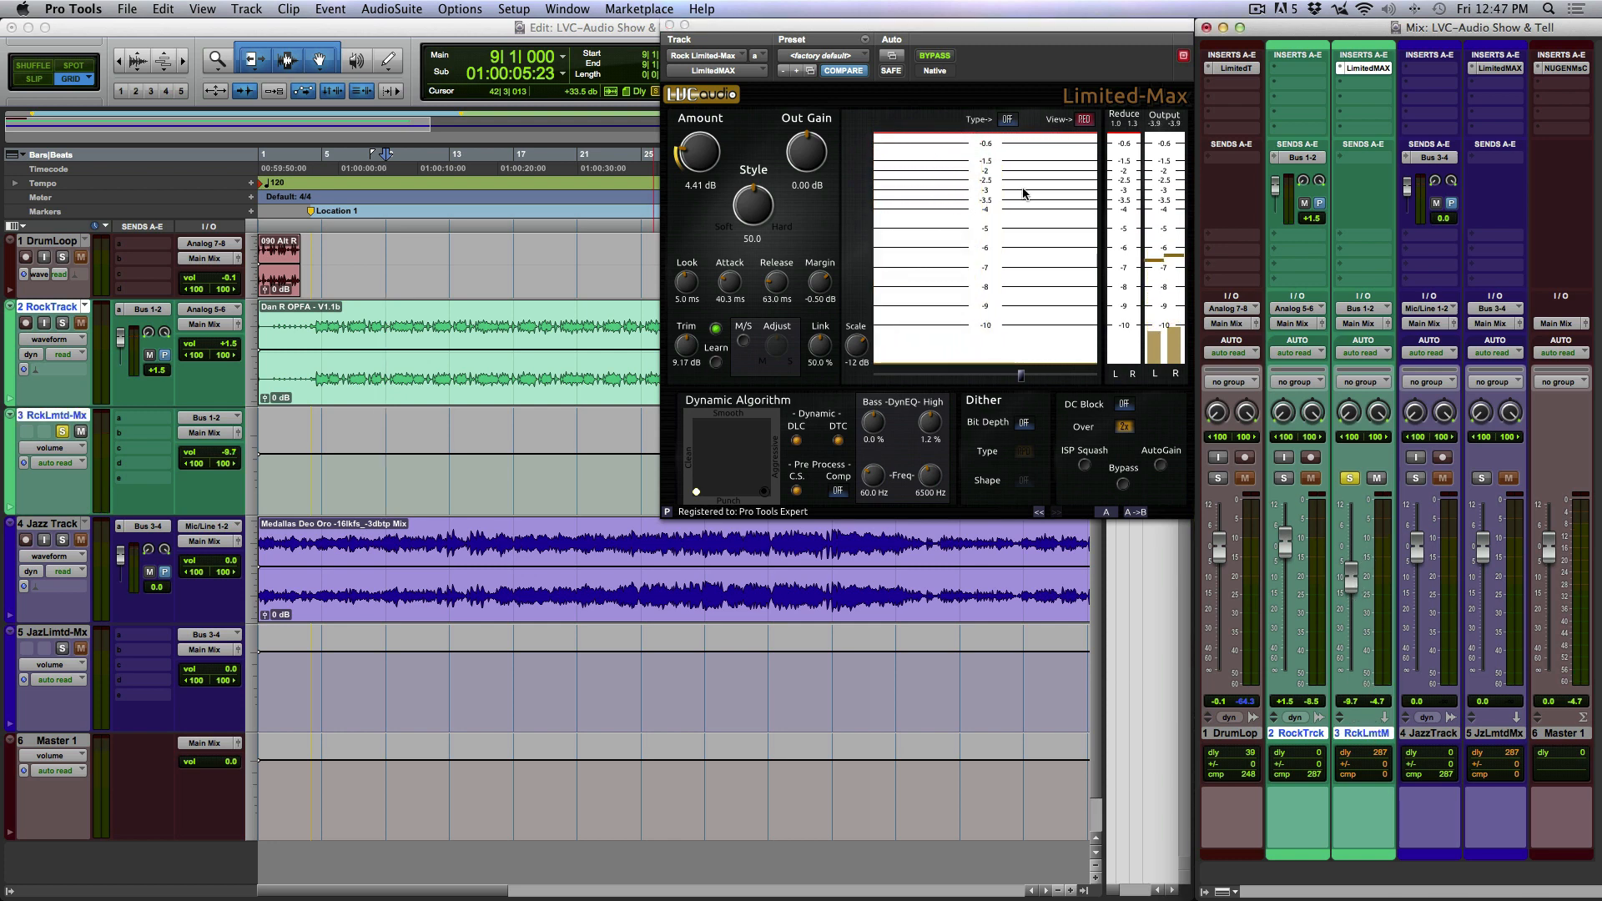
{"action": "left_click", "coordinate": [669, 26]}
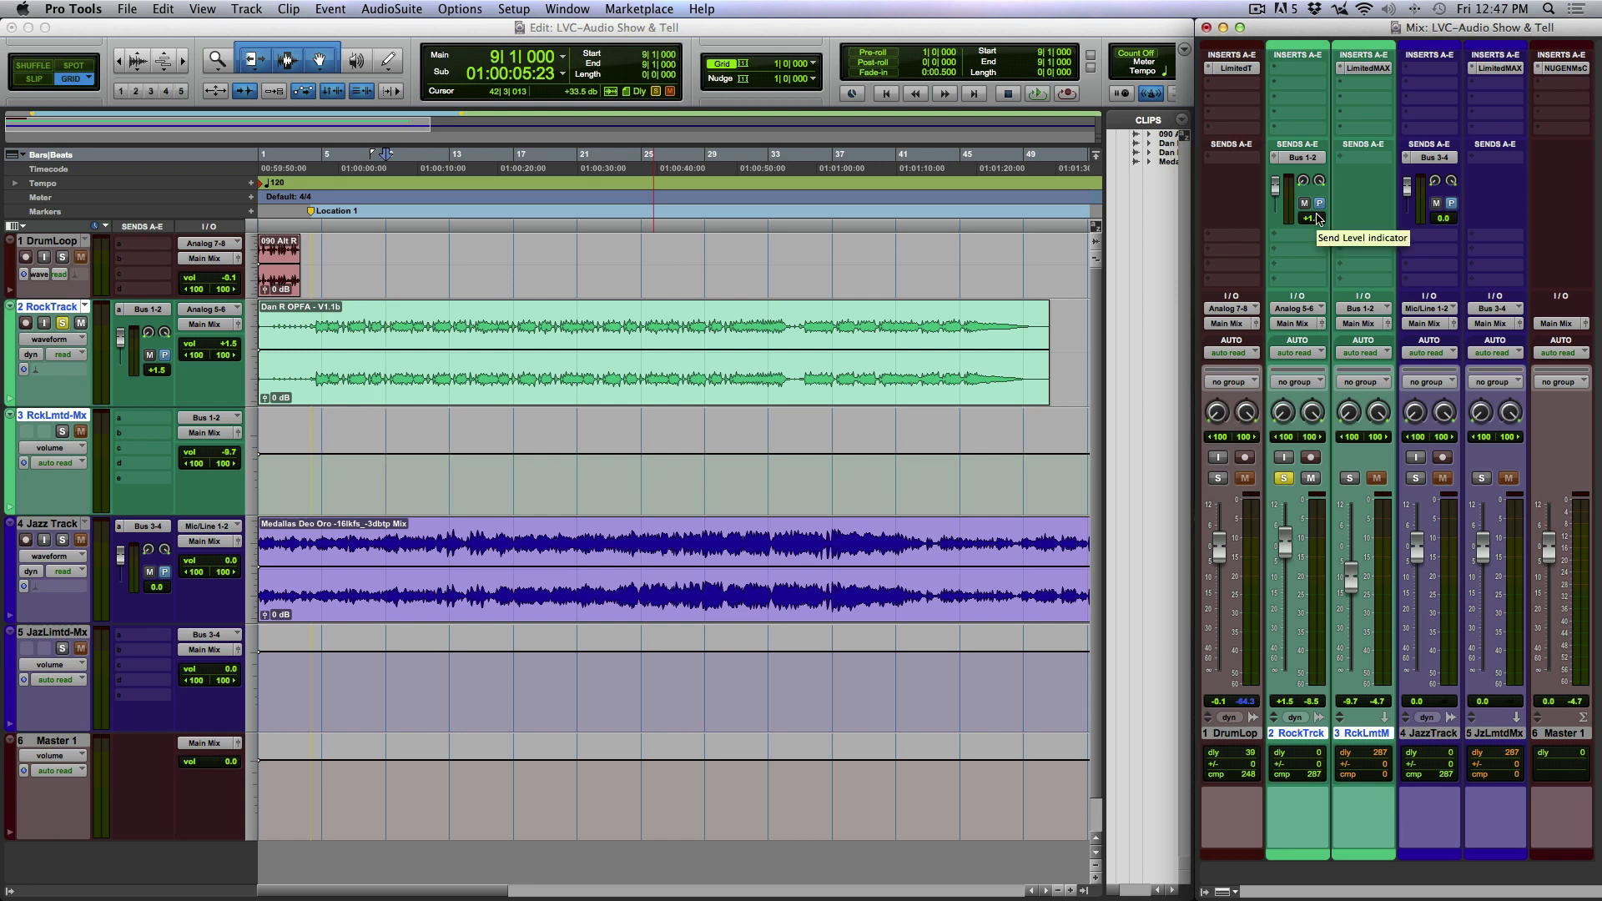
Compare RockTrack and RckLmtd-Mx by swapping their solos during playback, lowering the RckLmtd-Mx fader to -10.6 dB
{"action": "key", "text": "space"}
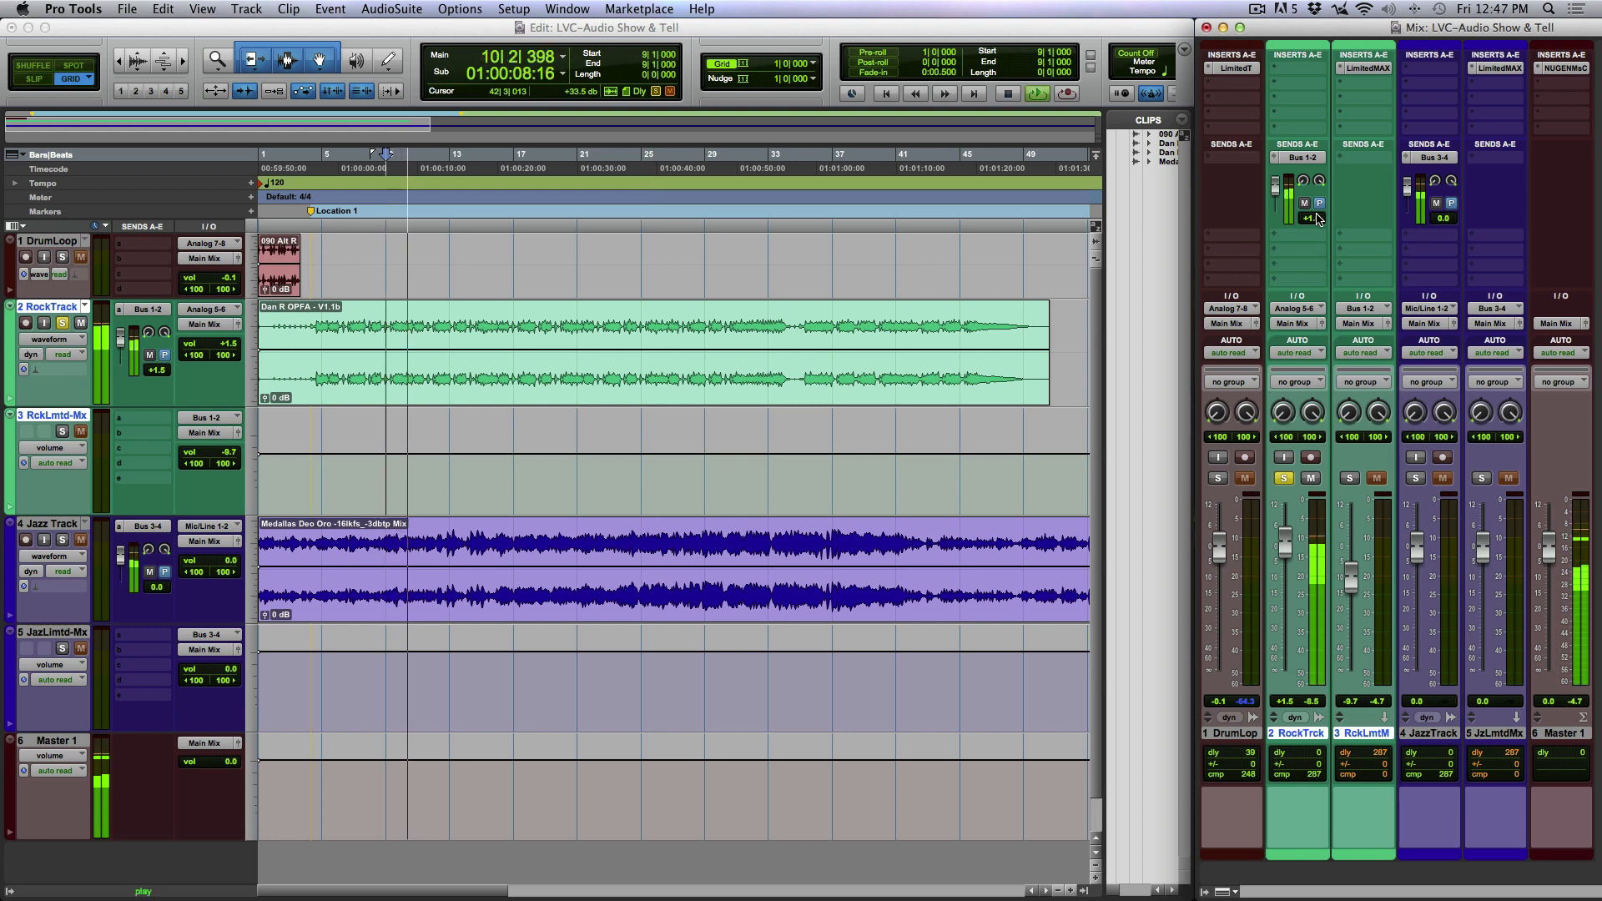
{"action": "key", "text": "shift+s"}
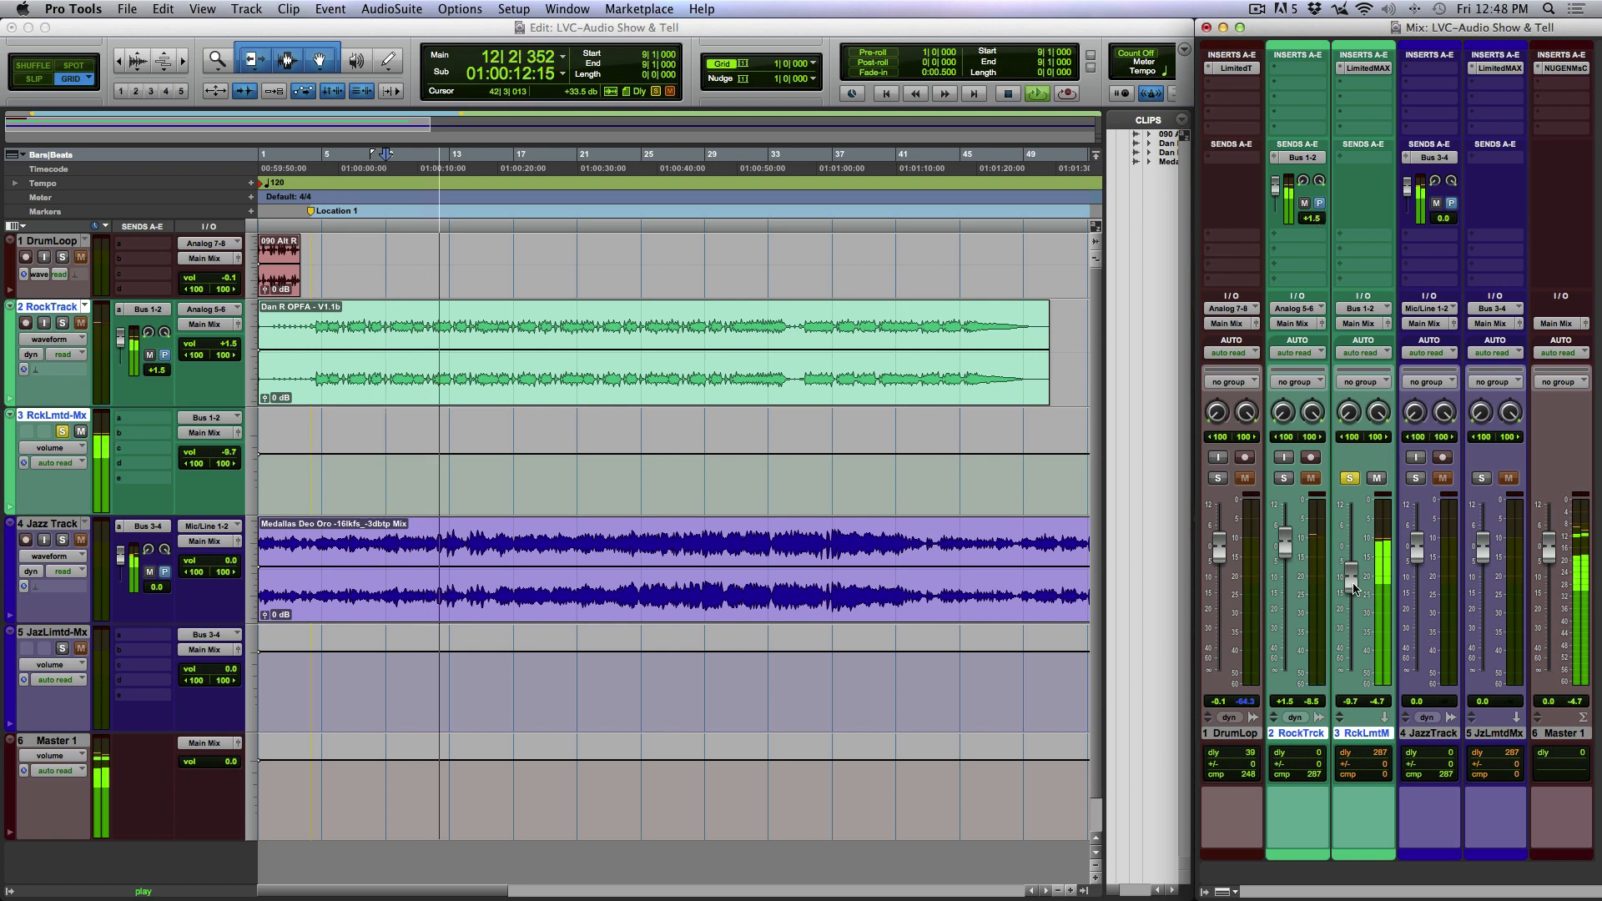
{"action": "left_click_drag", "start_coordinate": [1352, 586], "coordinate": [1354, 611]}
{"action": "key", "text": "shift+s"}
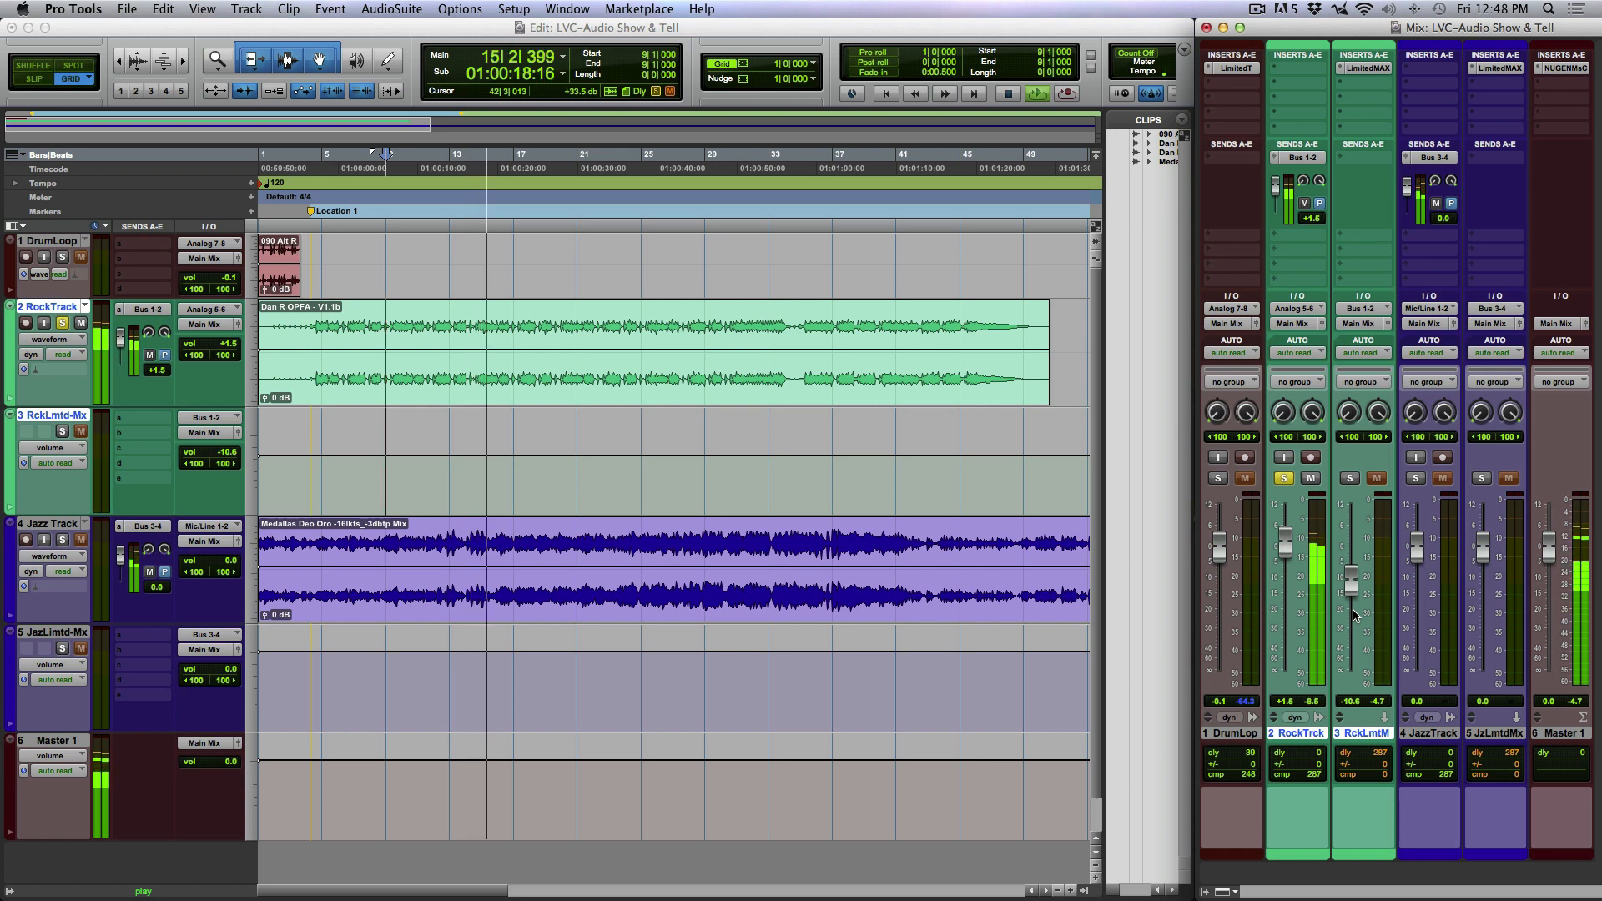
{"action": "key", "text": "shift+s"}
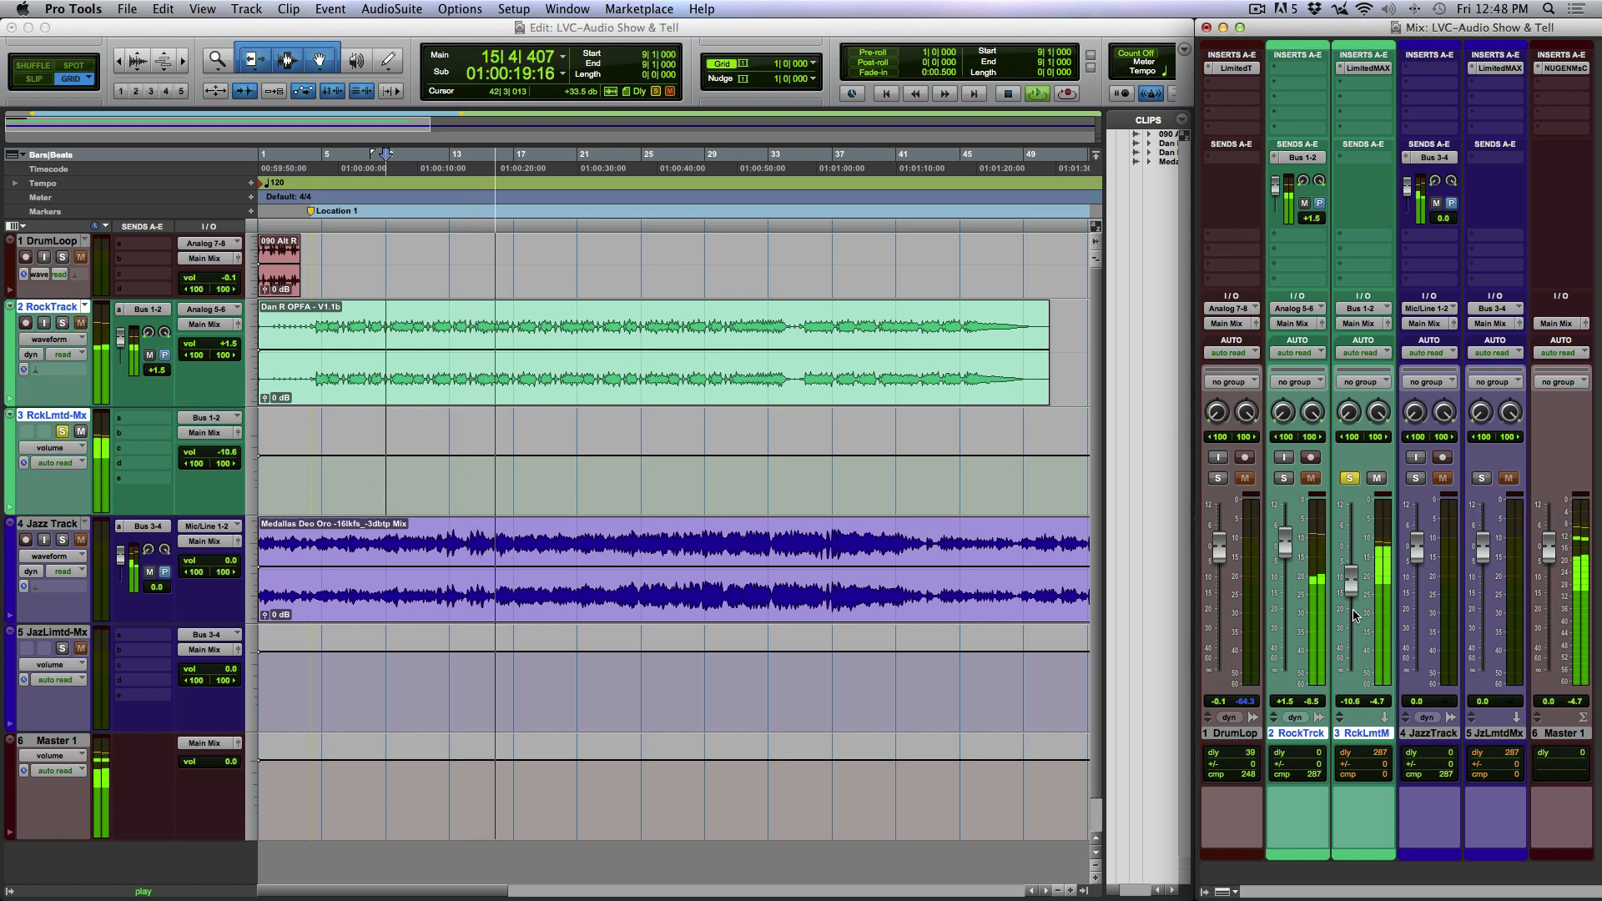
Reopen the RckLmtd-Mx limiter, try the slider beneath its level graph, and stop playback before closing the window
{"action": "left_click", "coordinate": [1369, 68]}
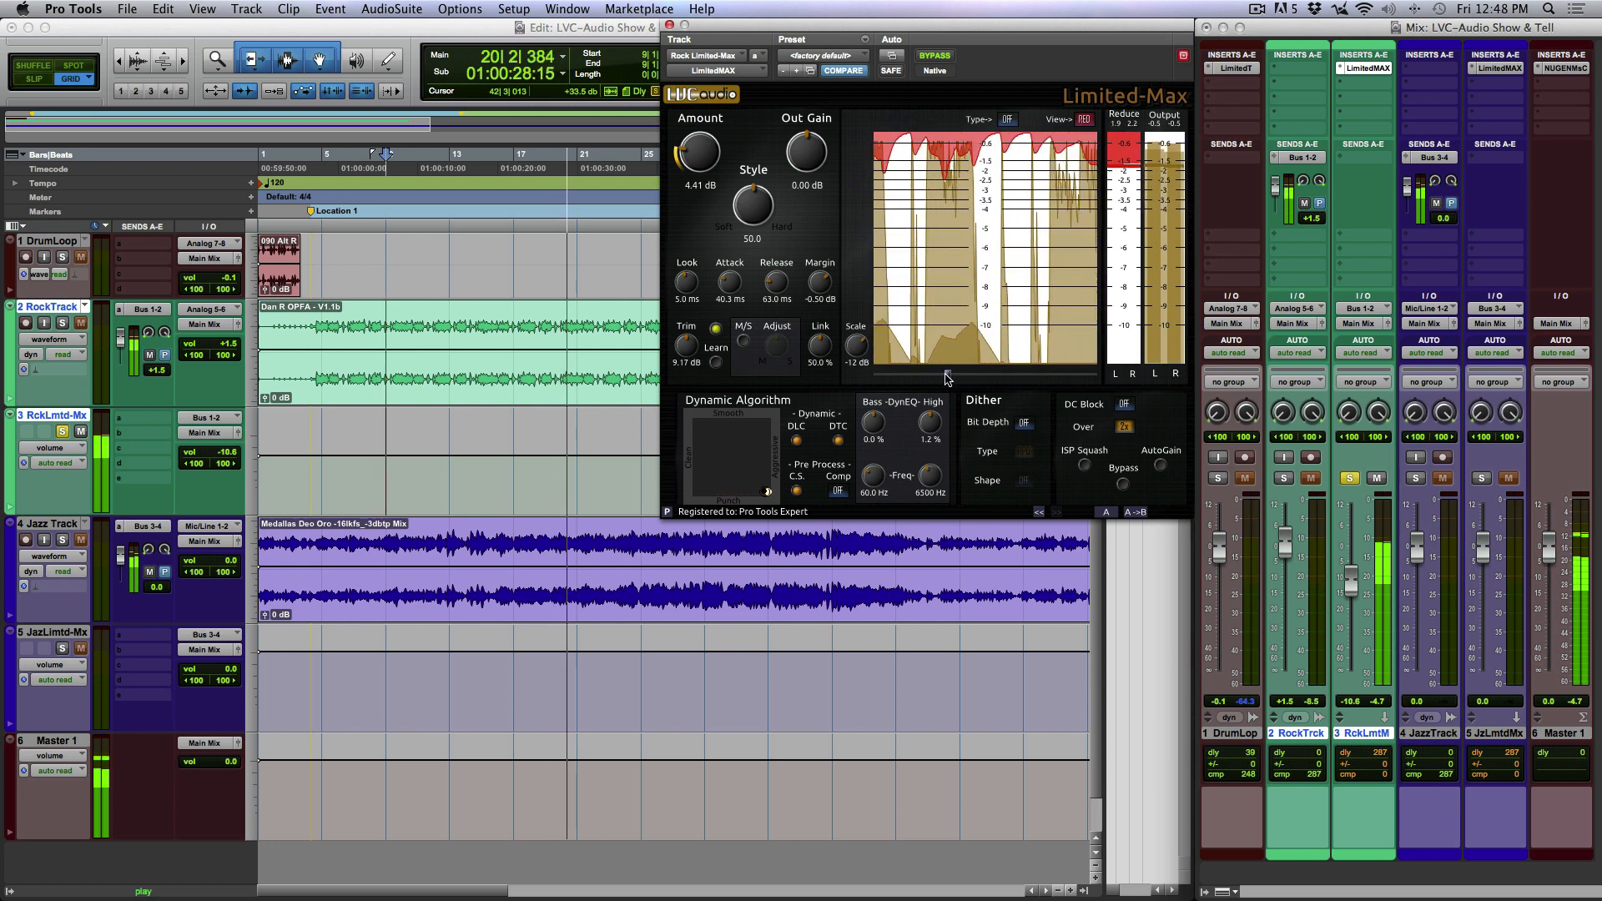
{"action": "mouse_move", "coordinate": [1020, 380]}
{"action": "left_mouse_down"}
{"action": "mouse_move", "coordinate": [952, 379]}
{"action": "mouse_move", "coordinate": [1020, 379]}
{"action": "left_mouse_up"}
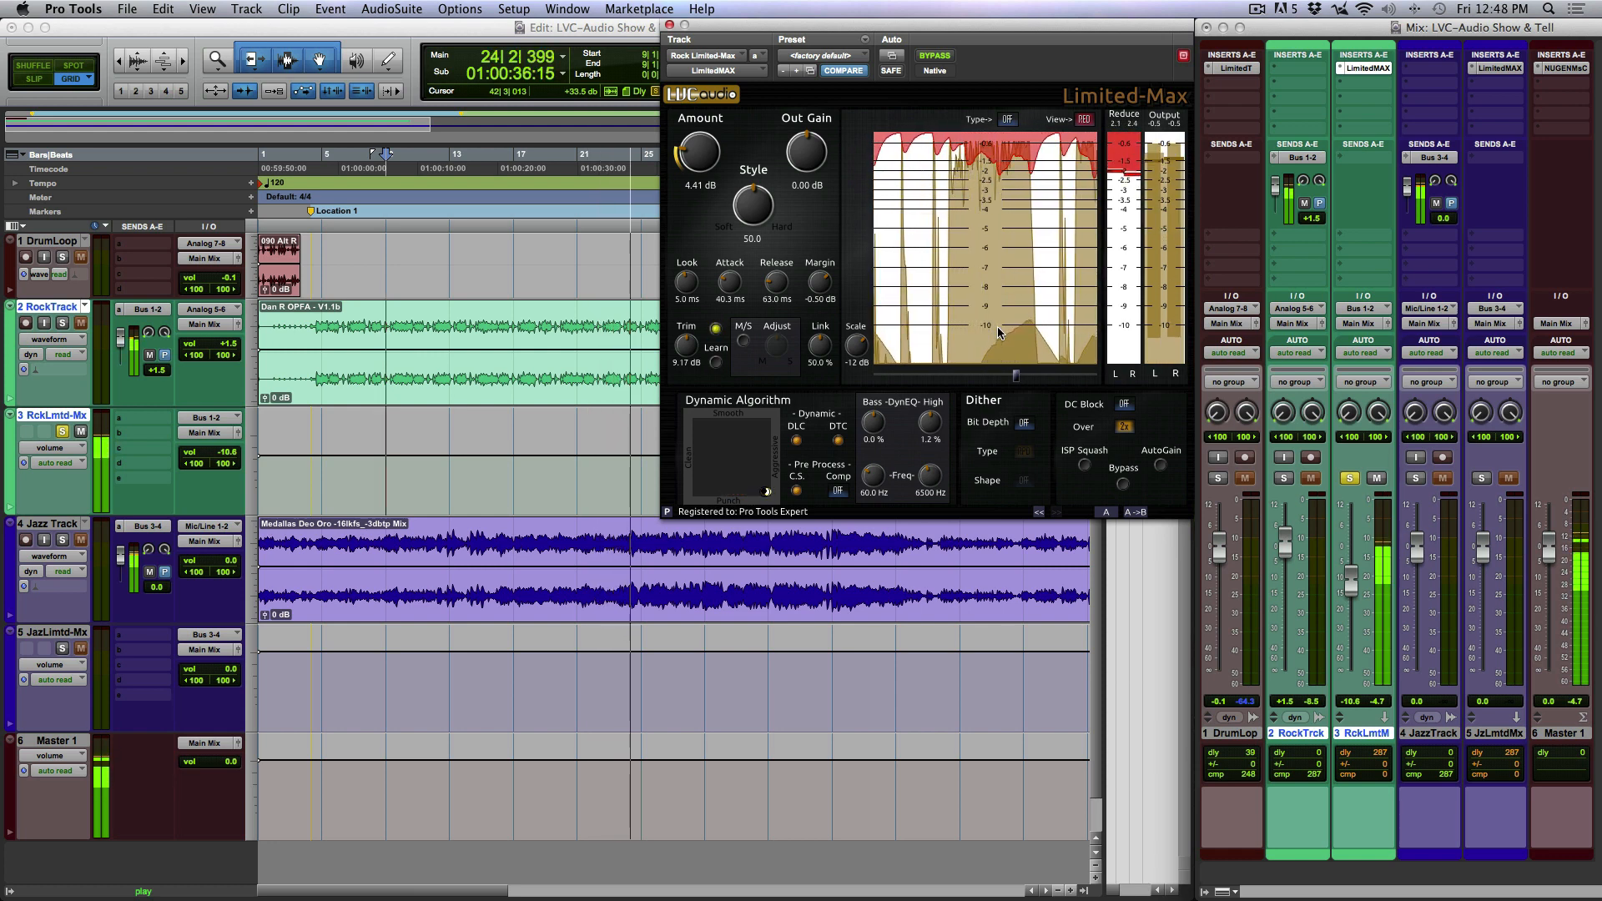
{"action": "key", "text": "space"}
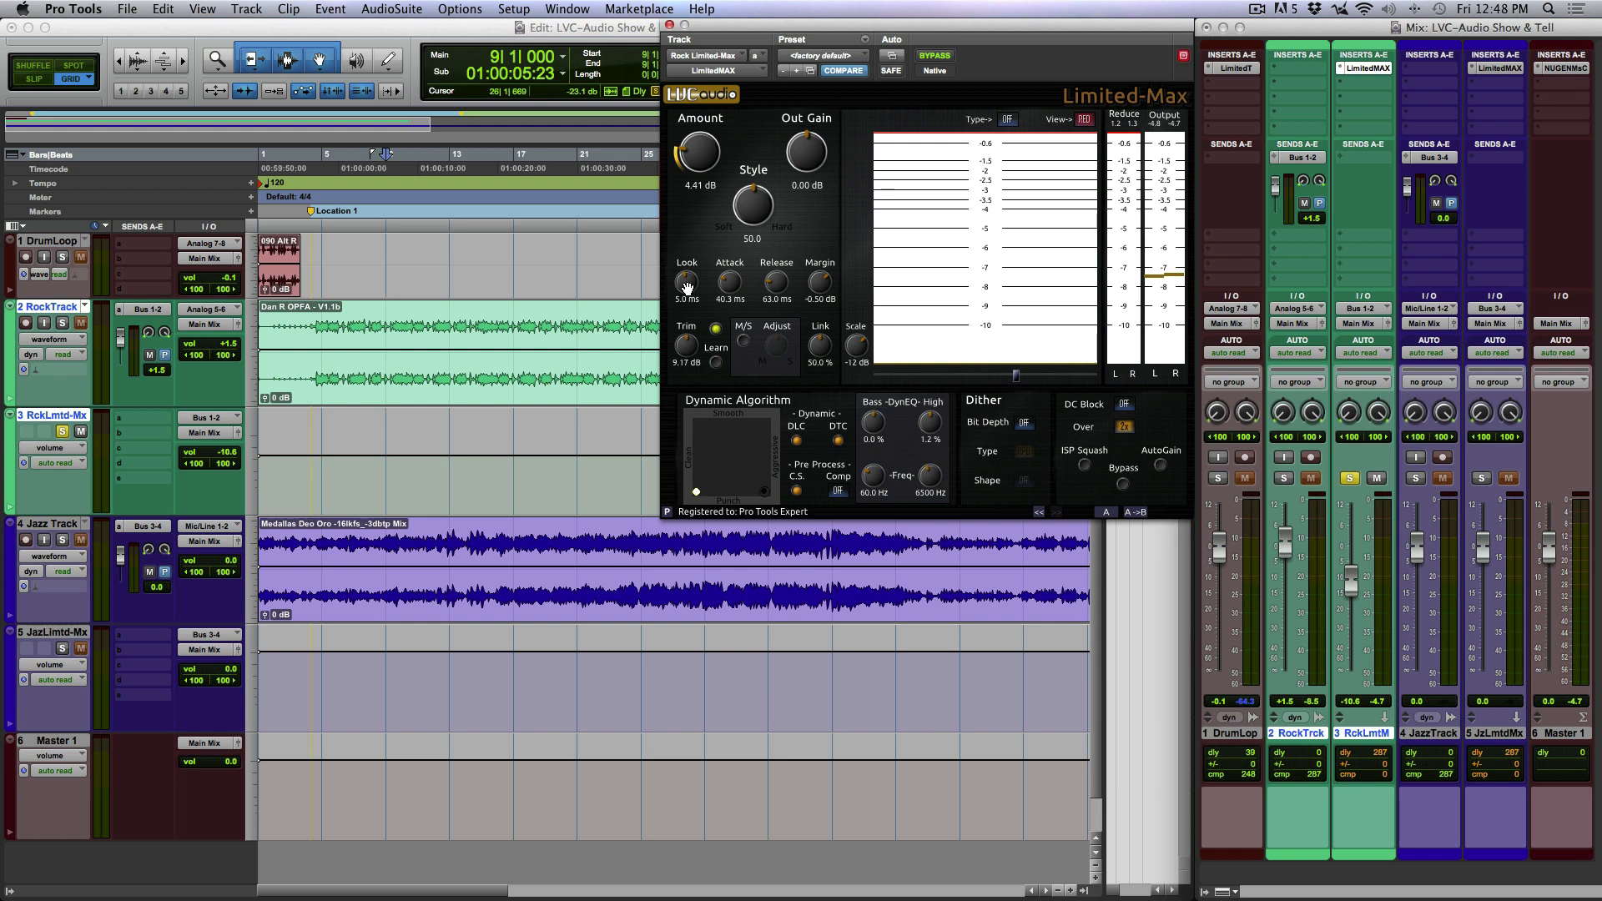
{"action": "key", "text": "super+w"}
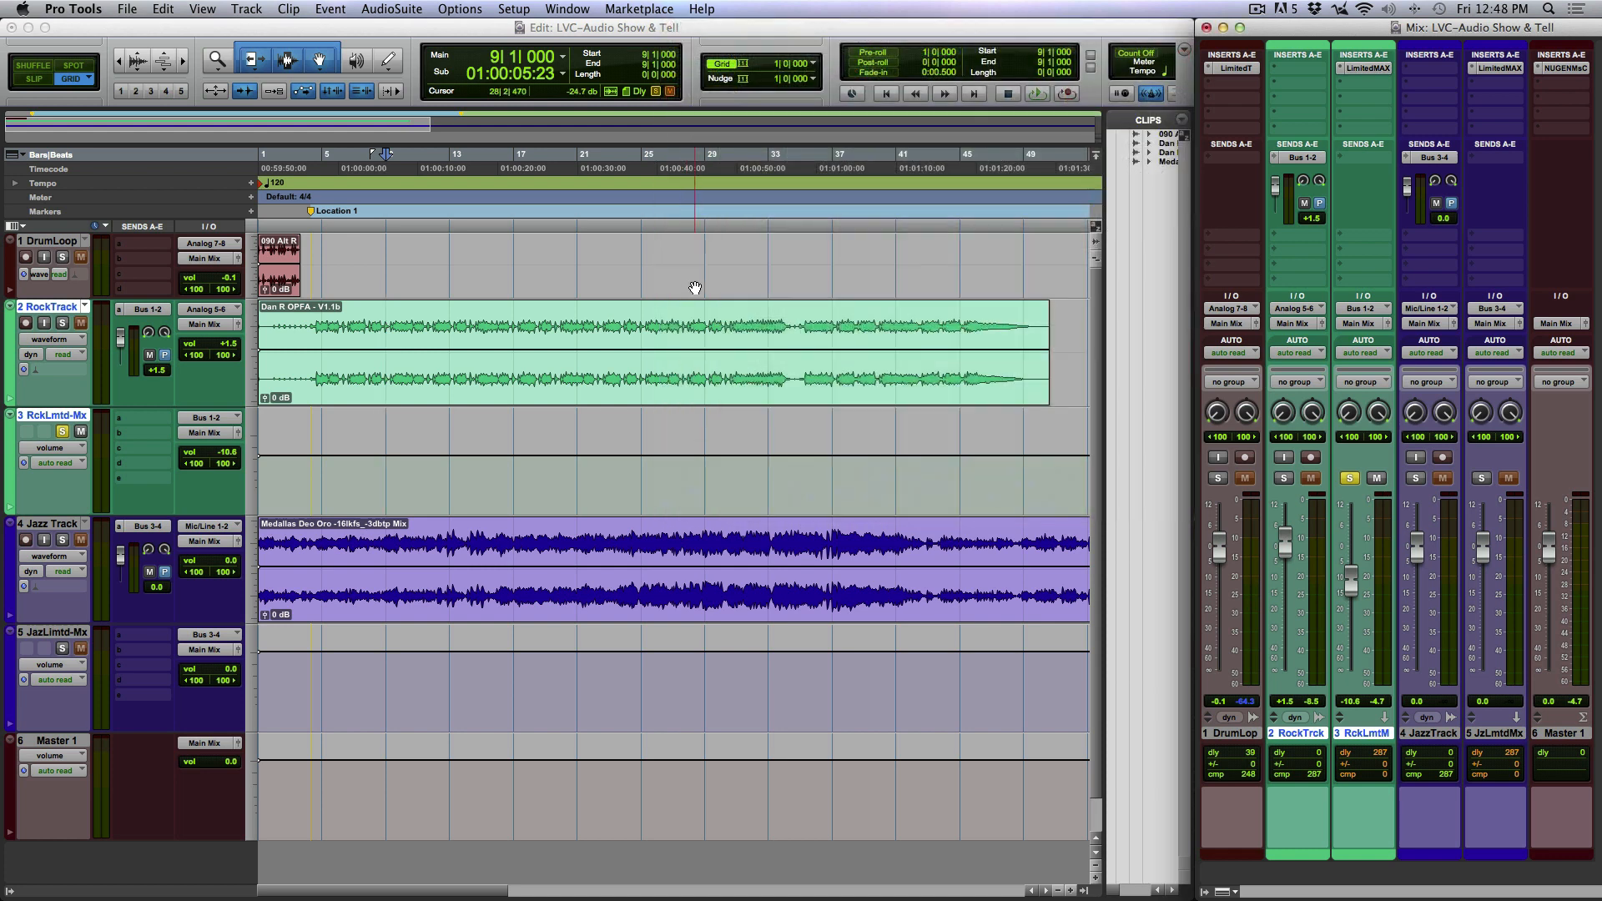
Show the JazLimtd-Mx limiter briefly, solo Jazz Track in place of the rock track, and close the limiter
{"action": "left_click", "coordinate": [1498, 69]}
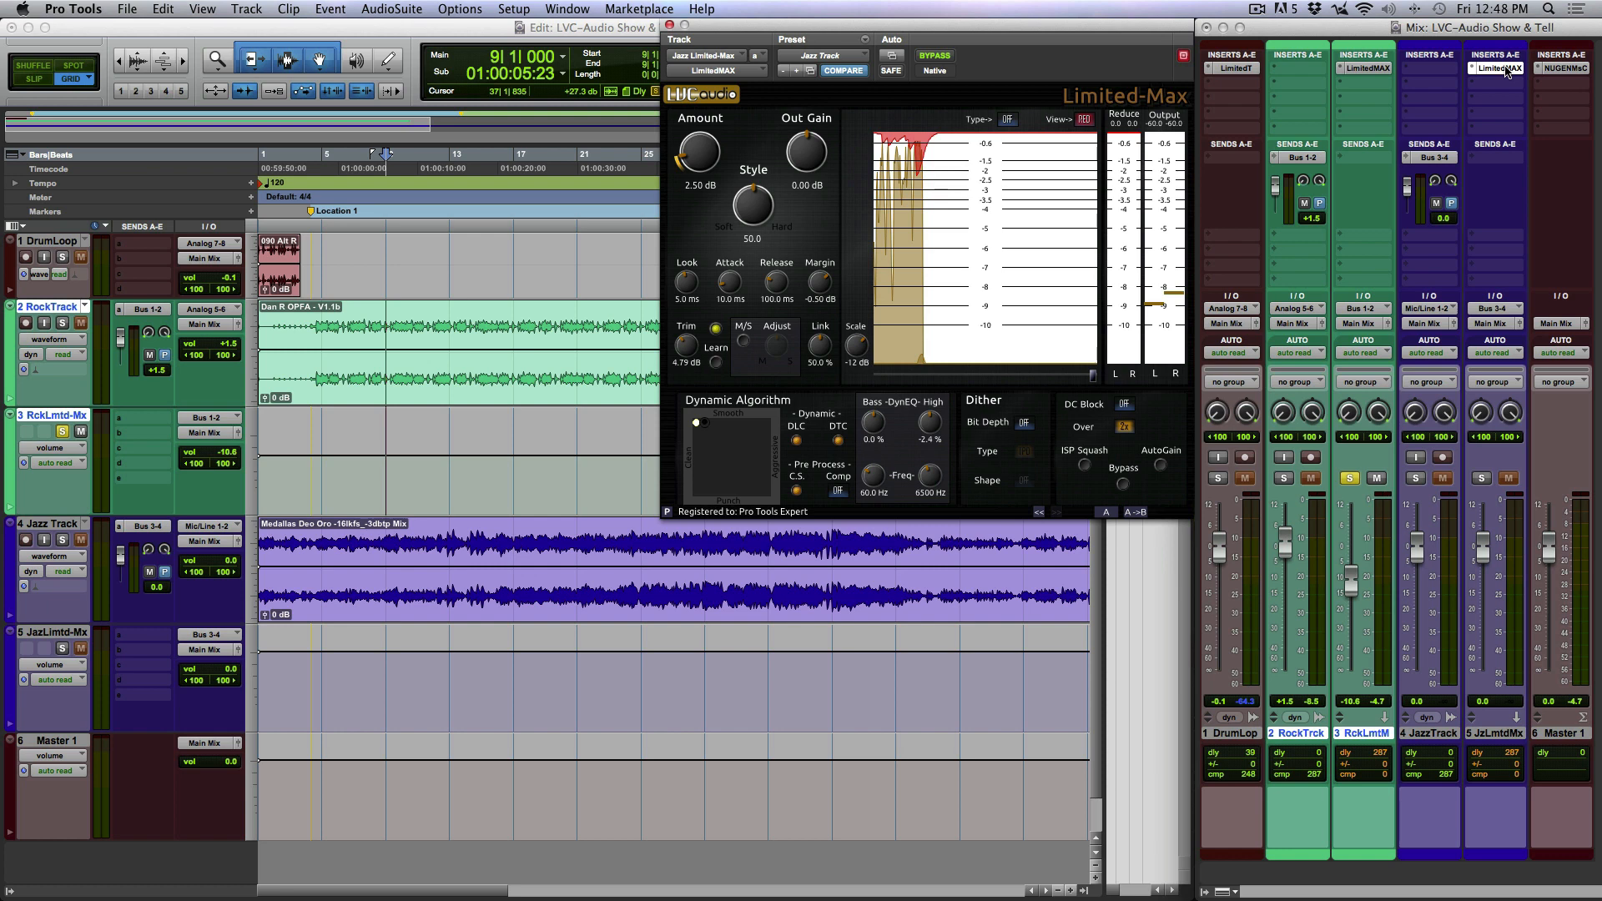
{"action": "left_click", "coordinate": [61, 528]}
{"action": "left_click", "coordinate": [61, 538]}
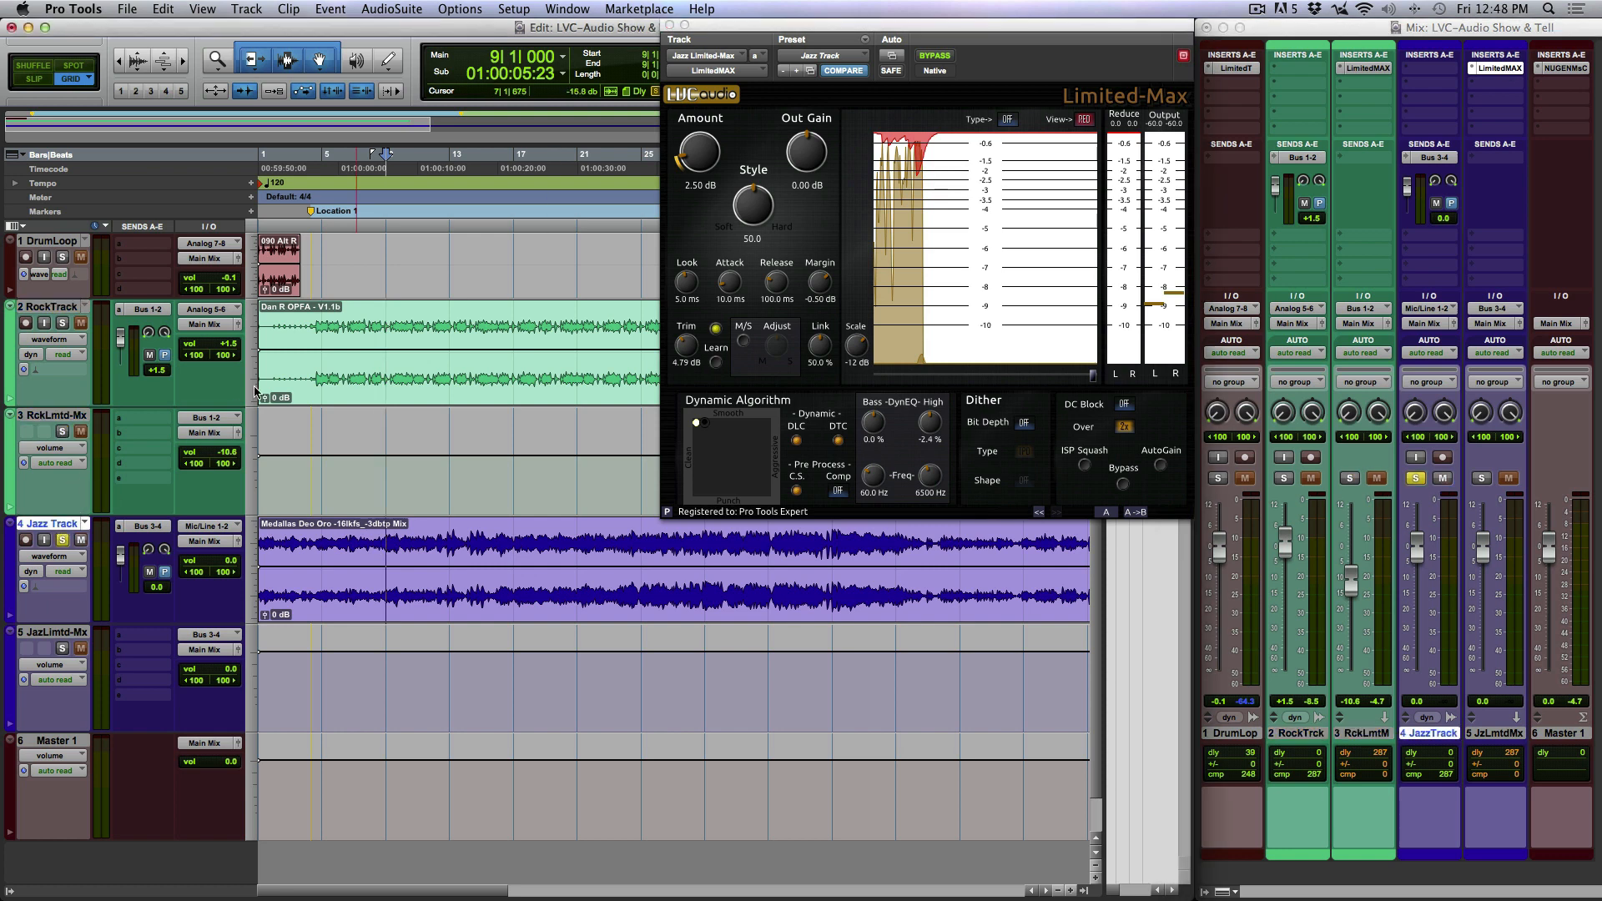
{"action": "key", "text": "super+w"}
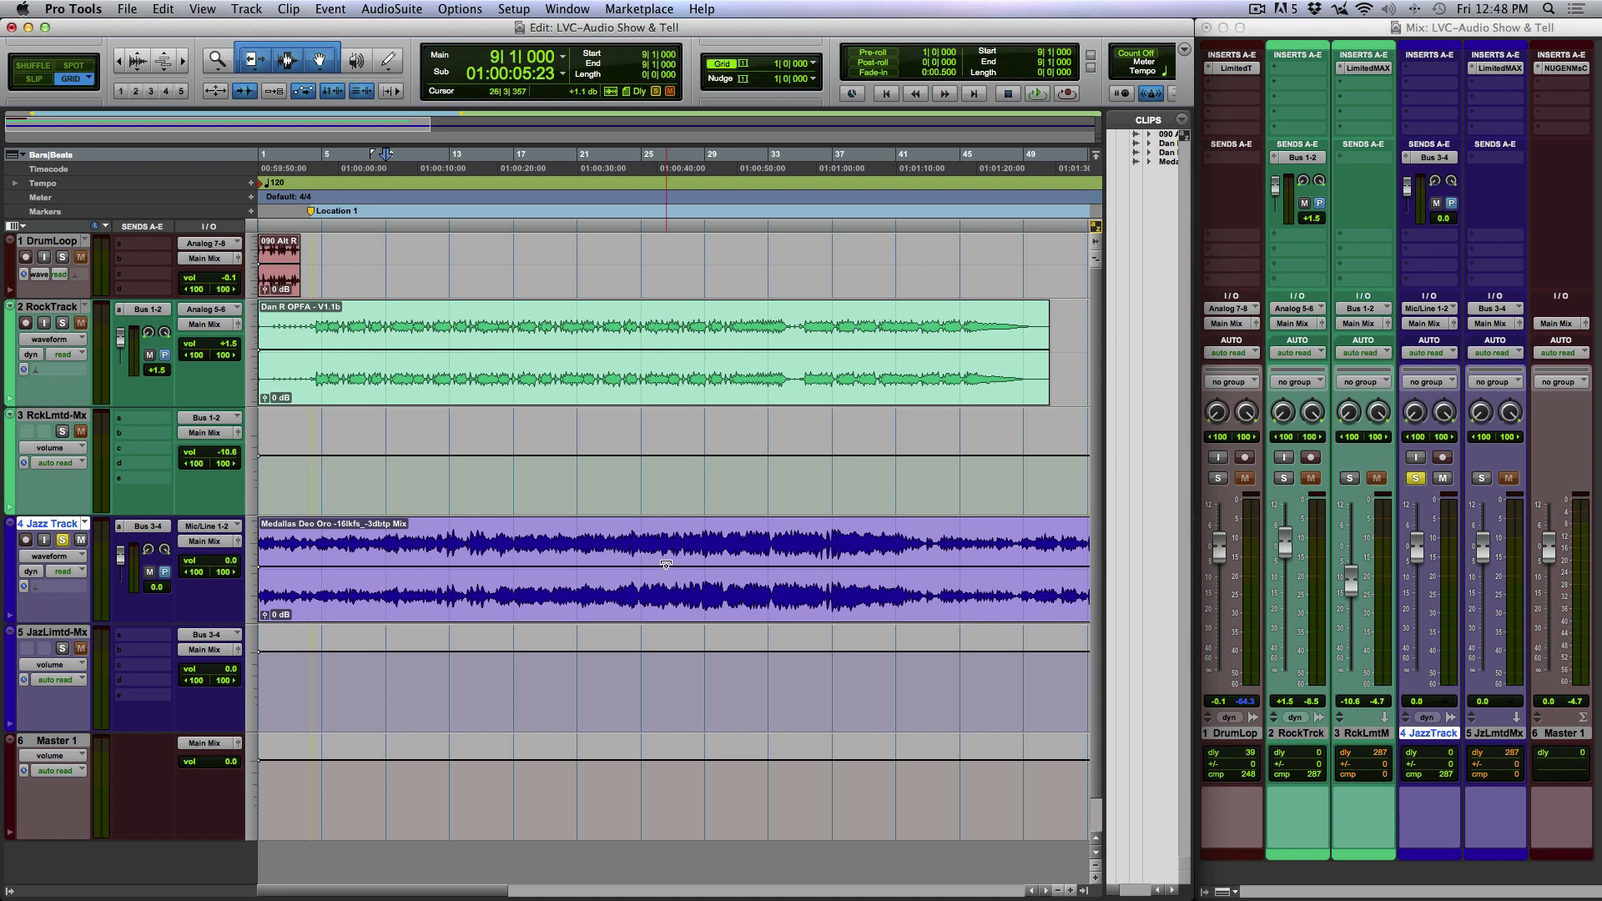
Recall memory location 2, widen the timeline to fit the whole jazz clip, and play the unlimited Jazz Track
{"action": "key", "text": "KP_Decimal"}
{"action": "key", "text": "KP_2"}
{"action": "key", "text": "KP_Decimal"}
{"action": "key", "text": "r"}
{"action": "key", "text": "r"}
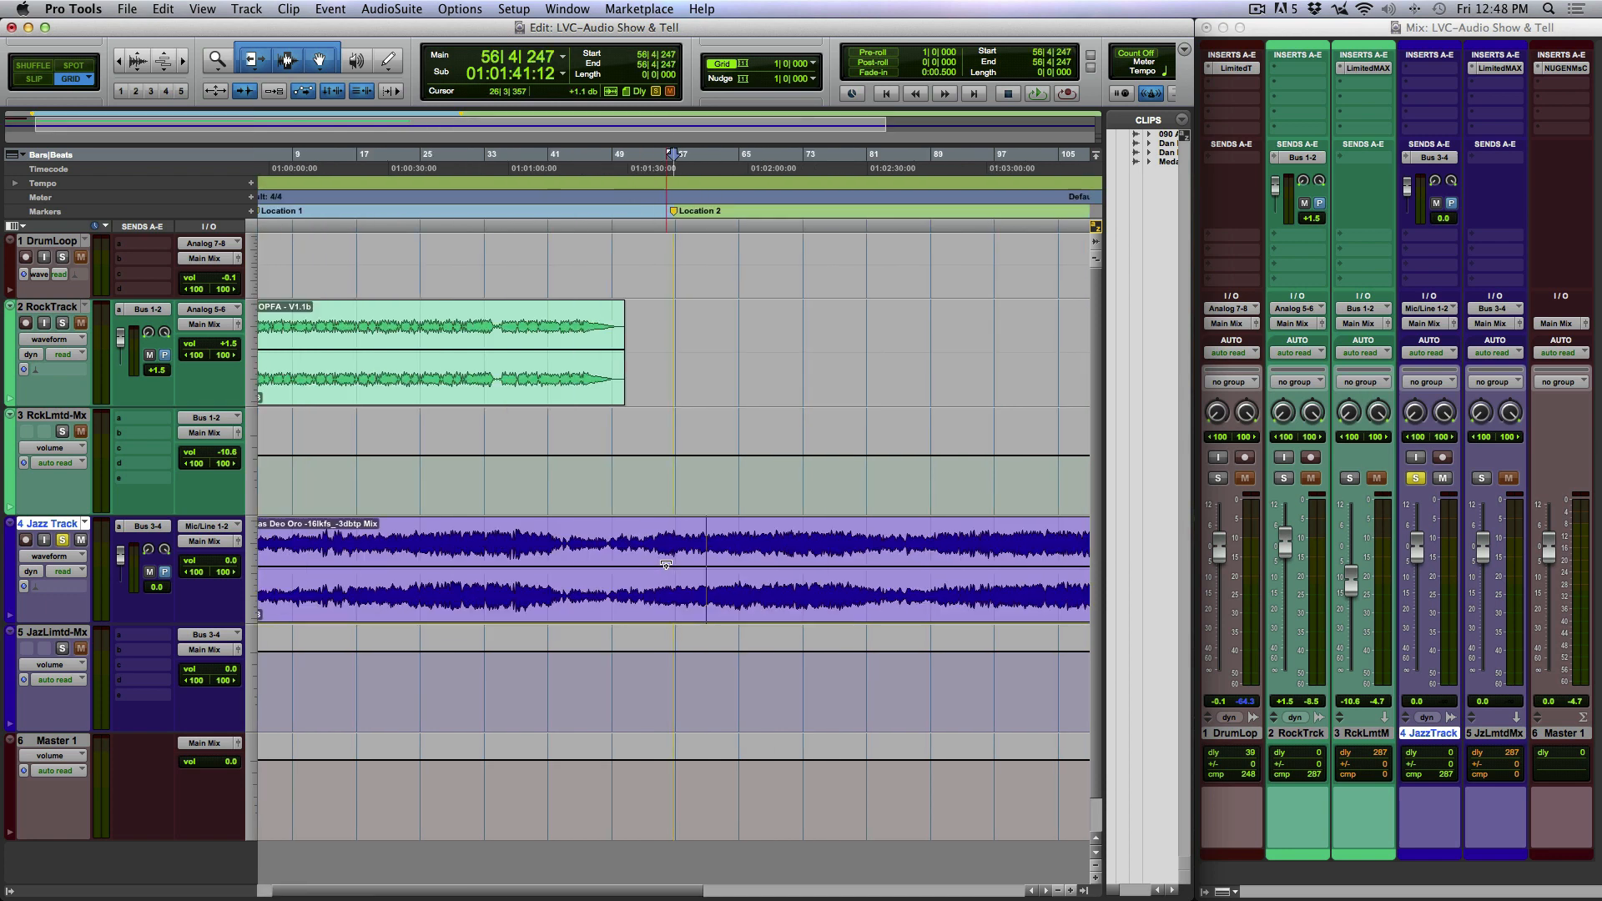
{"action": "key", "text": "space"}
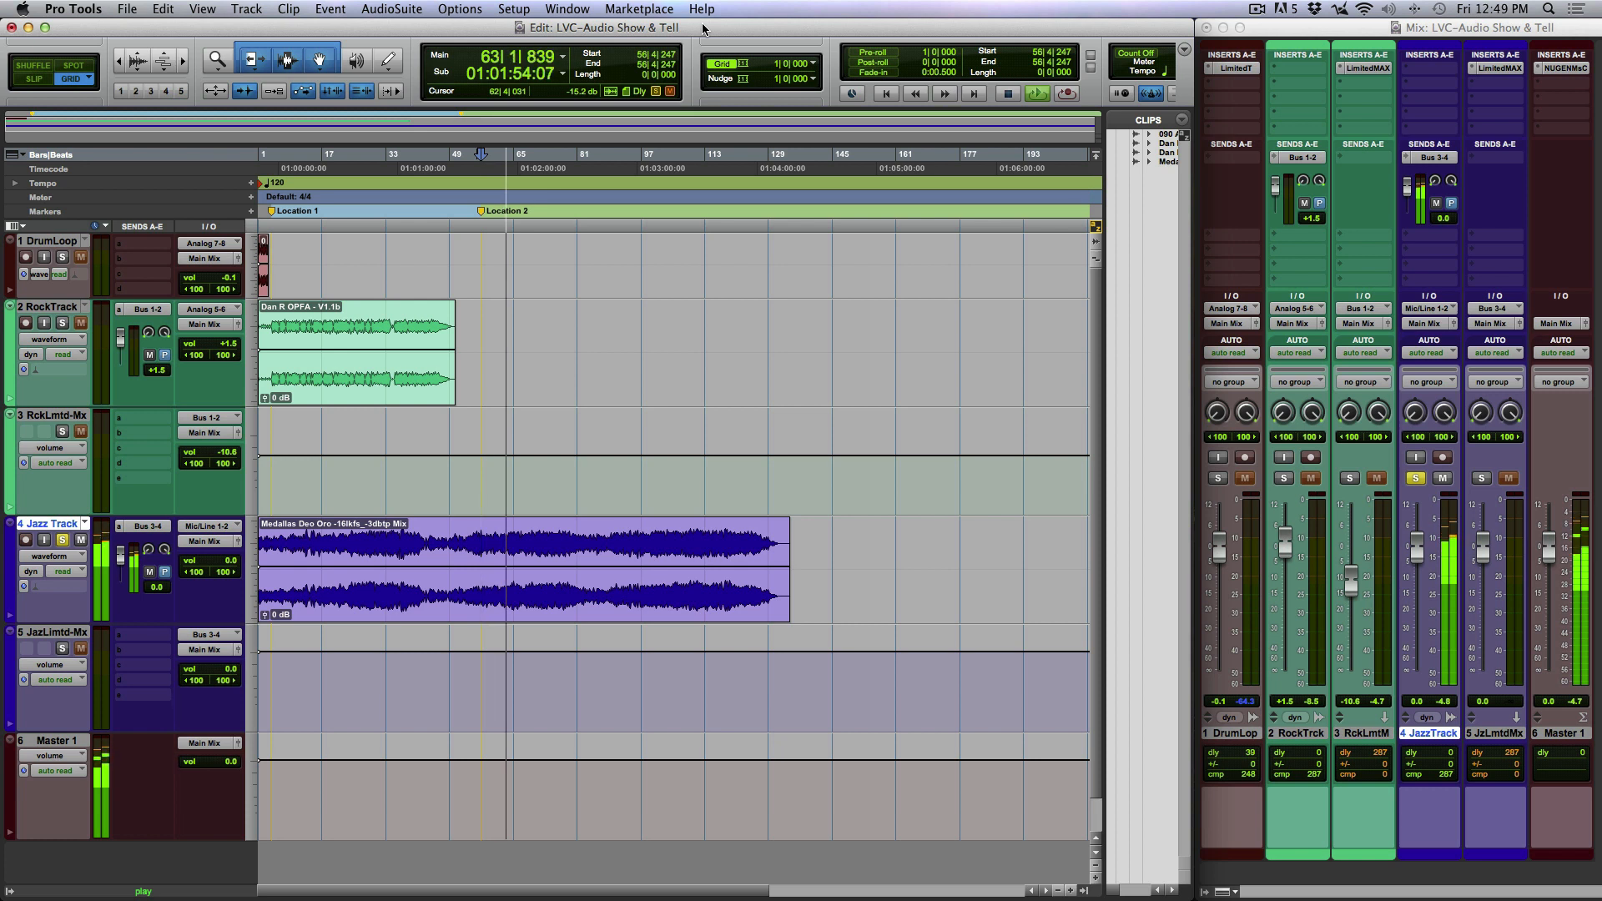
{"action": "key", "text": "space"}
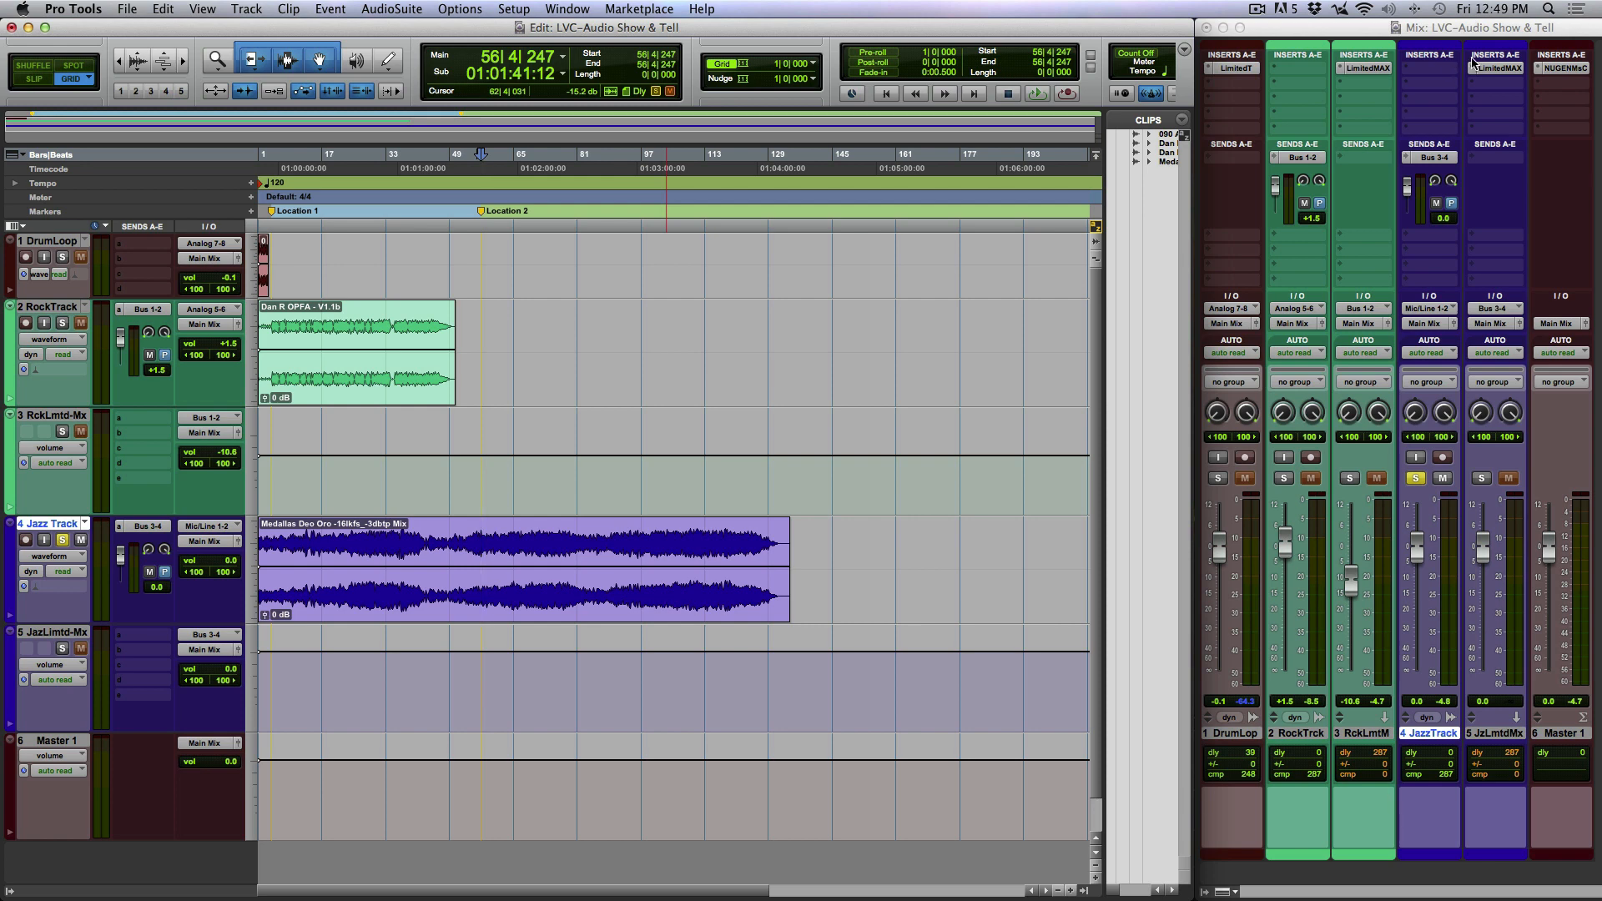
Open the JazLimtd-Mx limiter, switch the solo to that track, and load the factory default preset
{"action": "left_click", "coordinate": [1500, 67]}
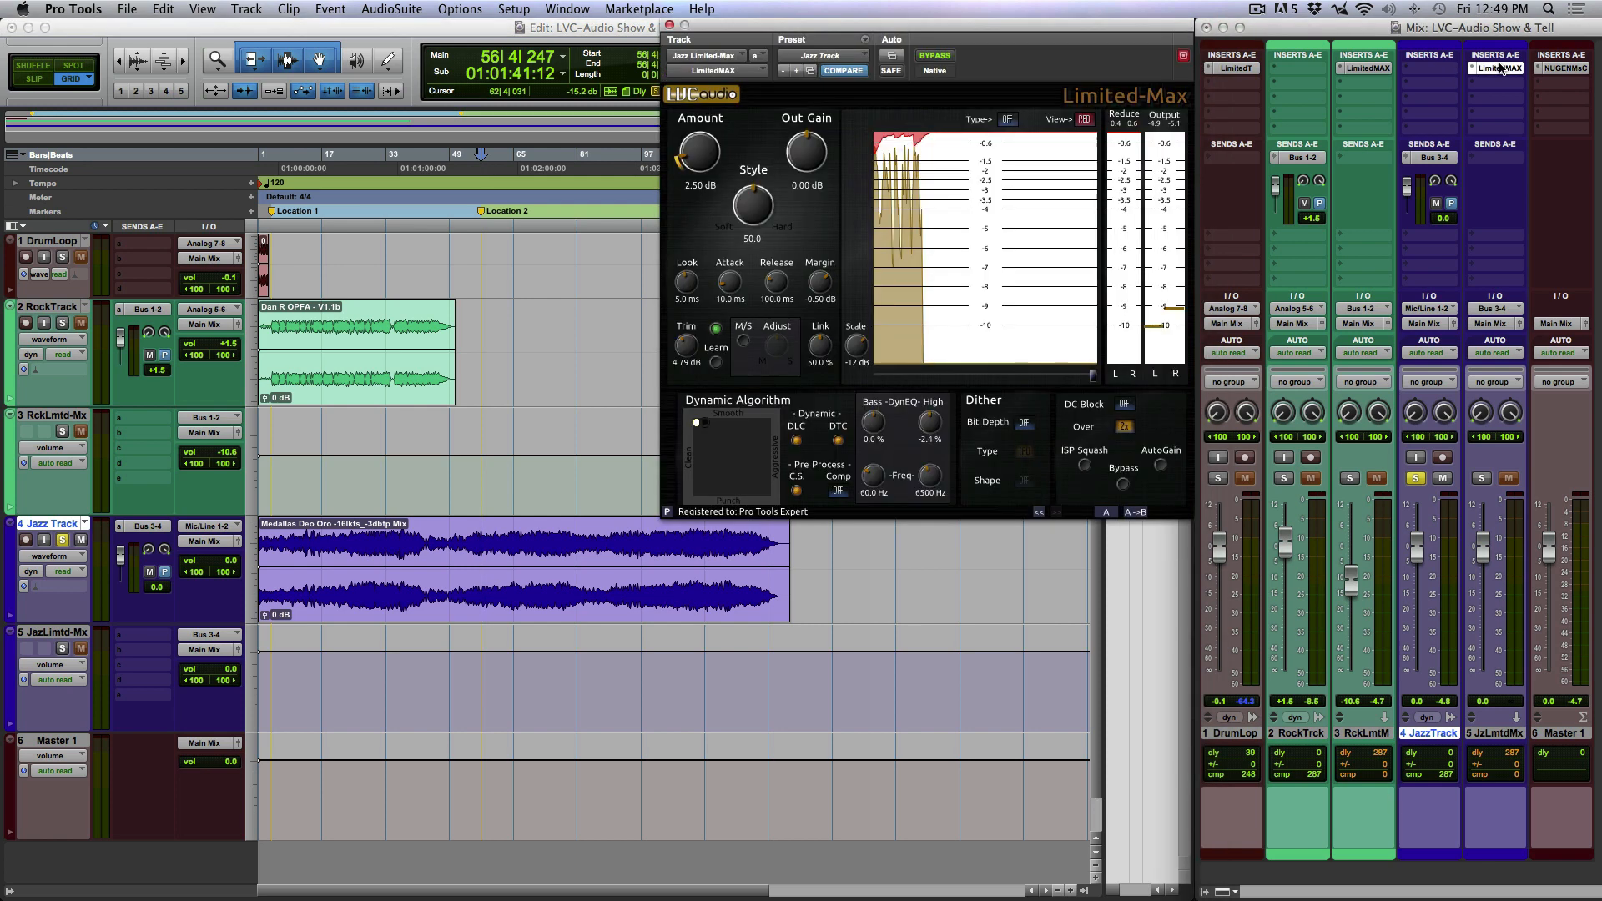
{"action": "left_click", "coordinate": [1482, 478]}
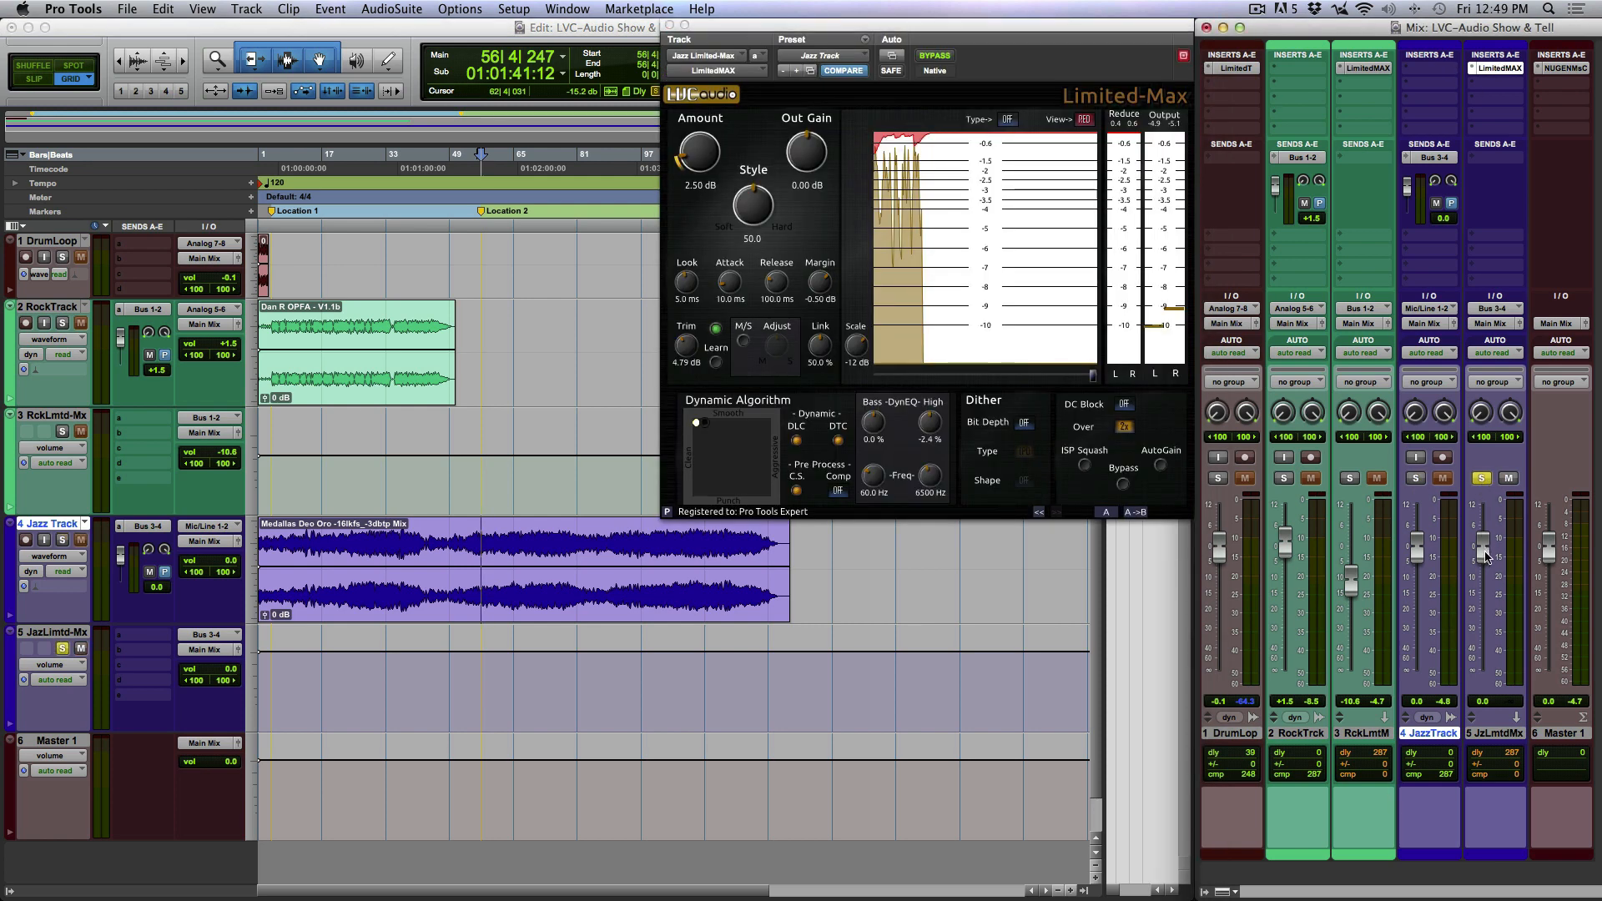
{"action": "left_click", "coordinate": [818, 57]}
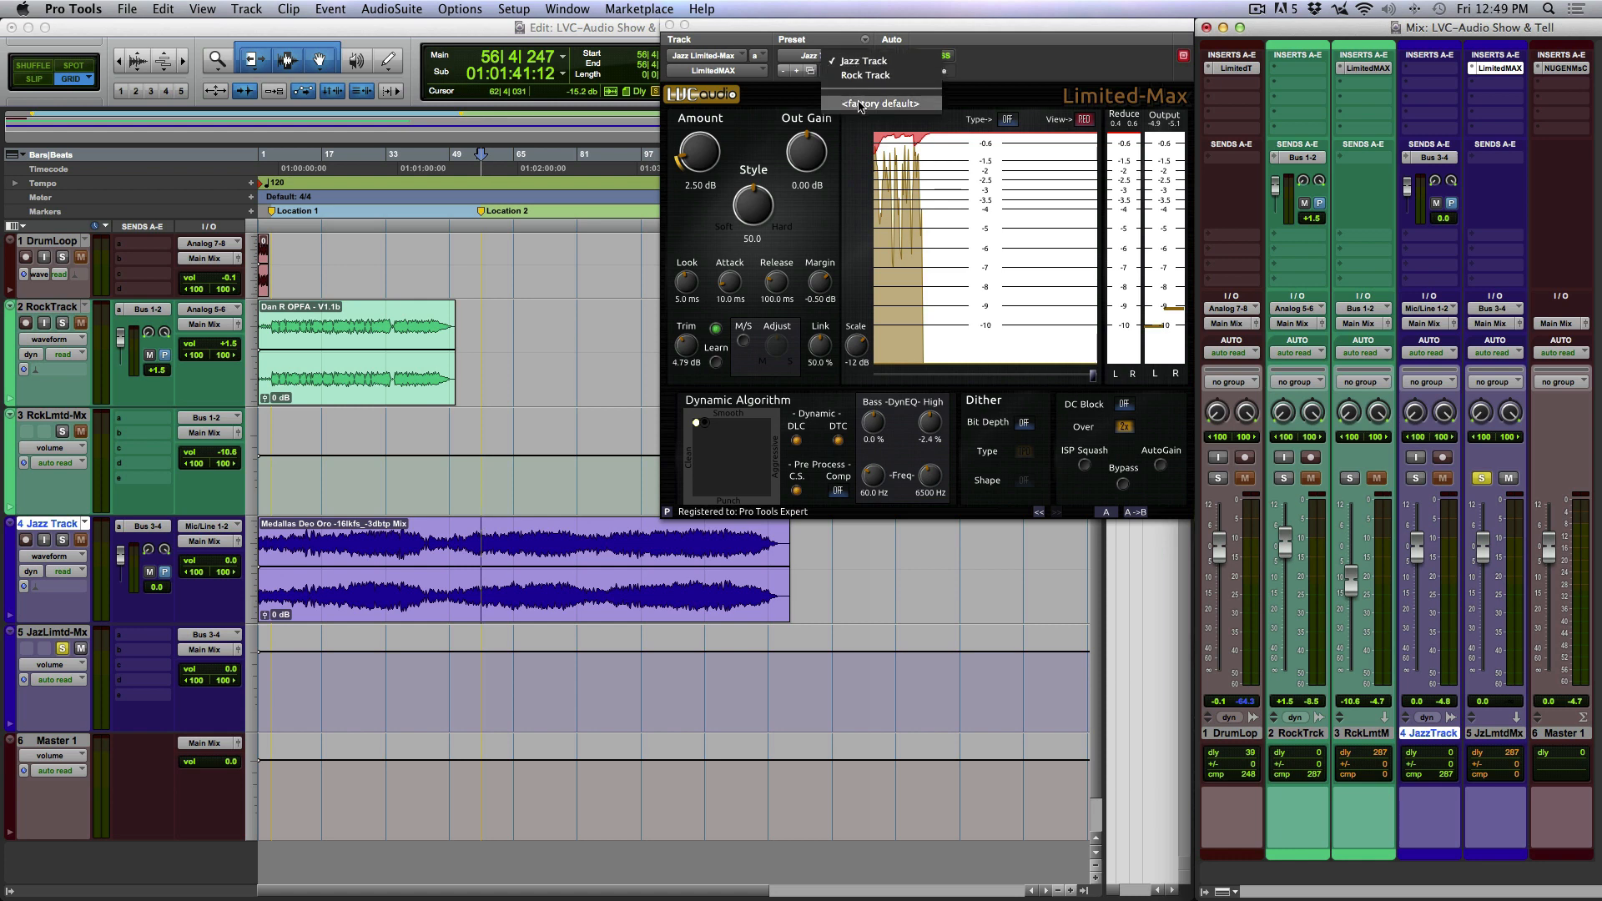
{"action": "left_click", "coordinate": [891, 60]}
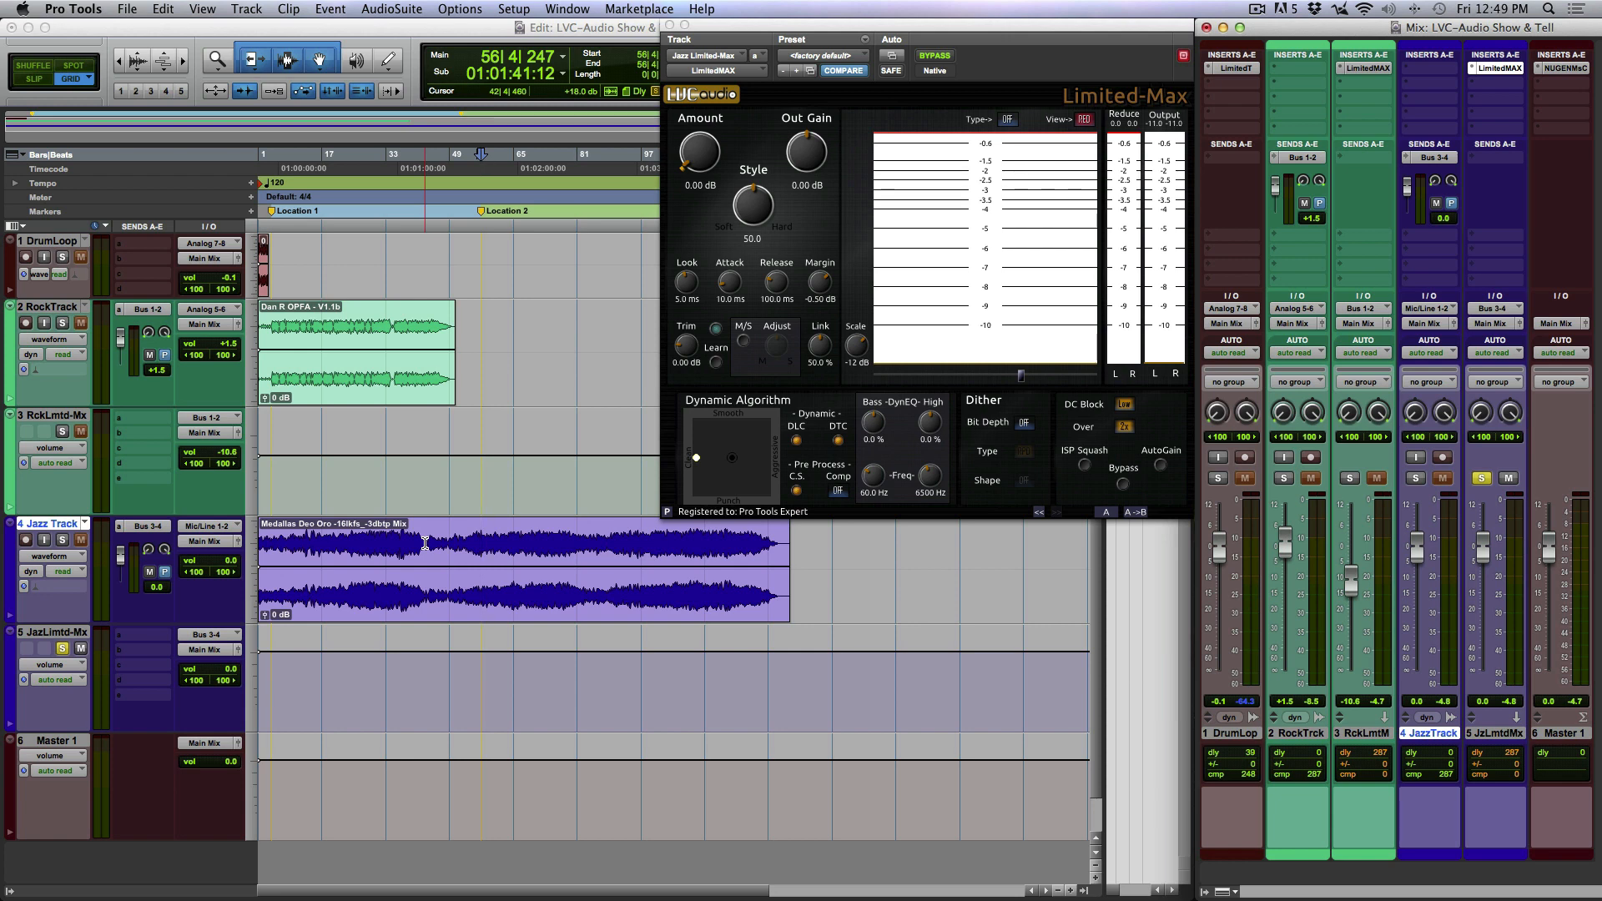
Learn the limiter's Trim while playing the jazz clip from bar 29, and lower the JazLimtd-Mx fader to -7.0 dB
{"action": "left_click_drag", "start_coordinate": [374, 541], "coordinate": [395, 538]}
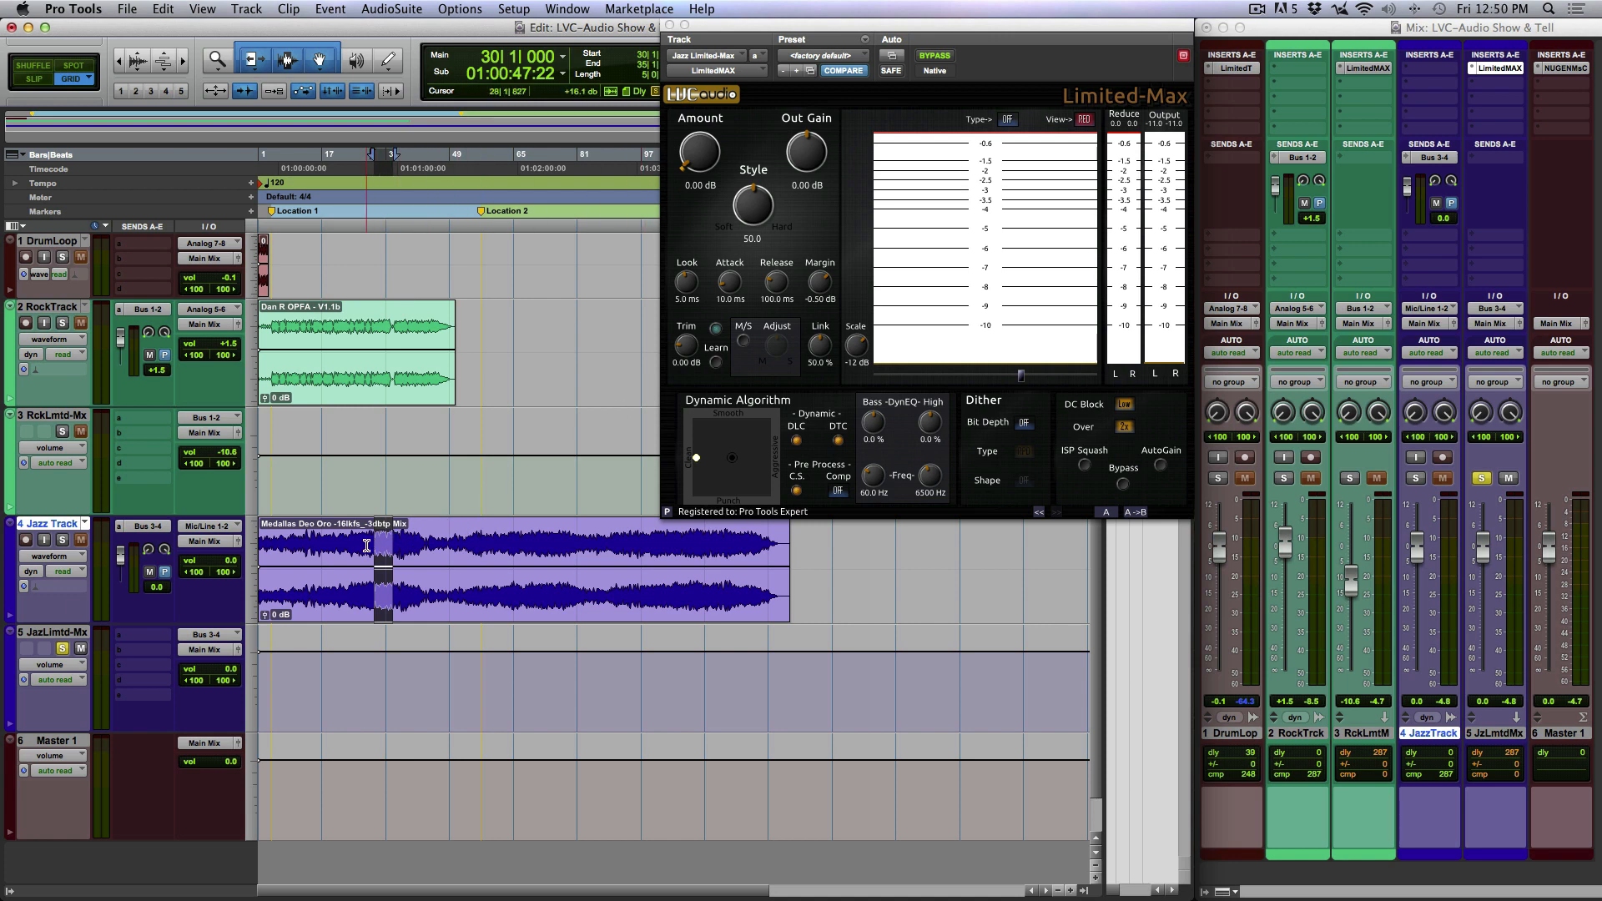
{"action": "left_click", "coordinate": [370, 546]}
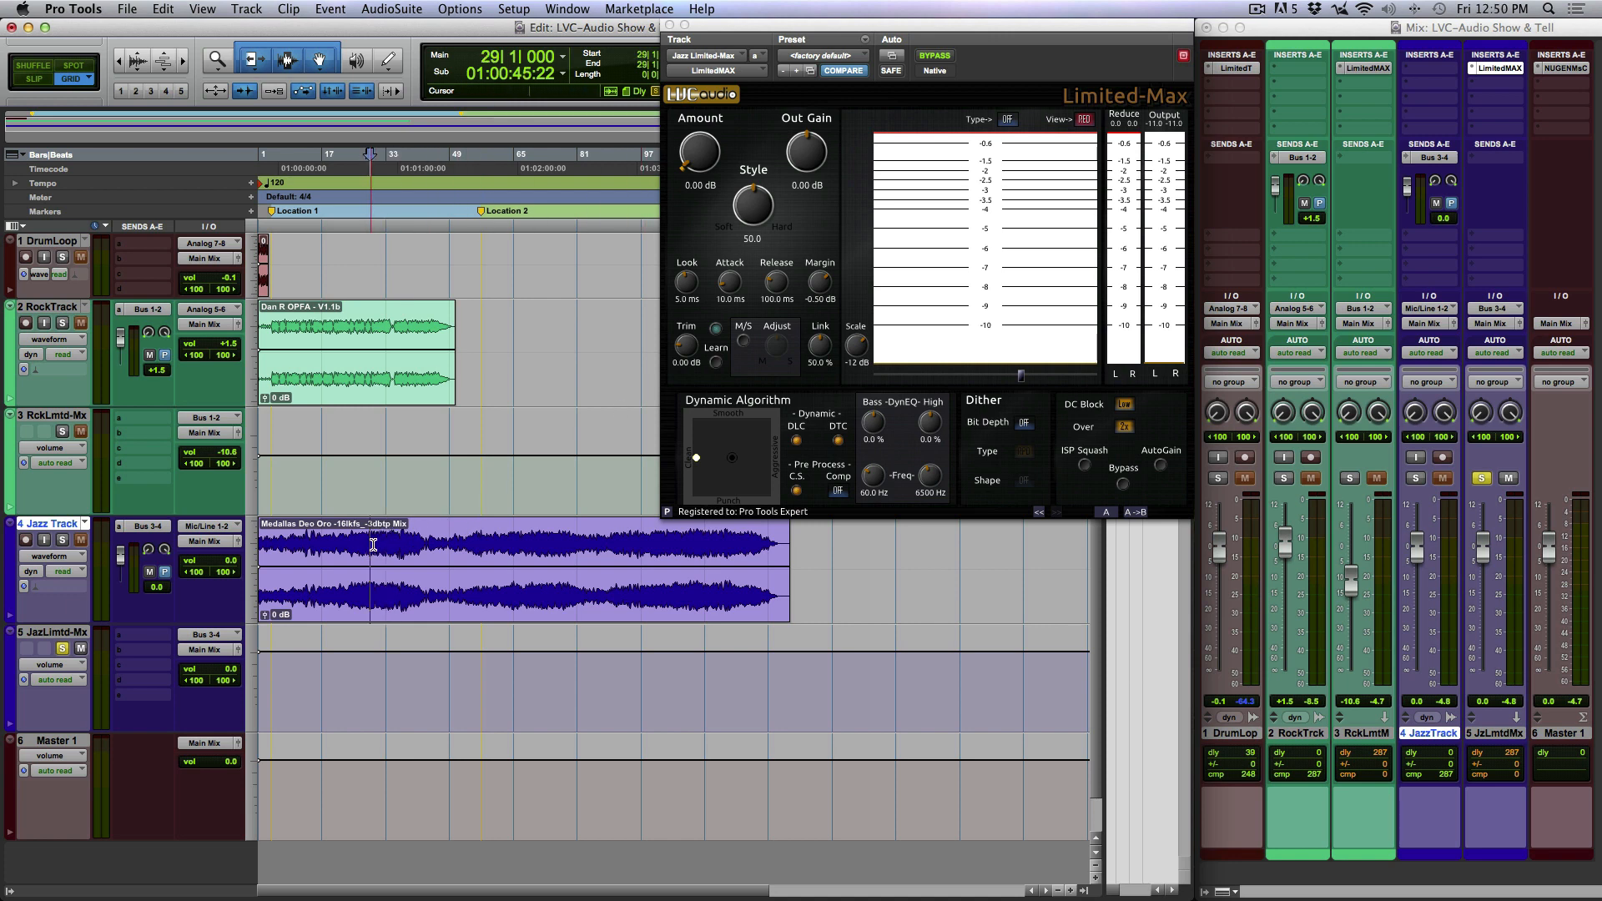
{"action": "left_click", "coordinate": [716, 362]}
{"action": "key", "text": "space"}
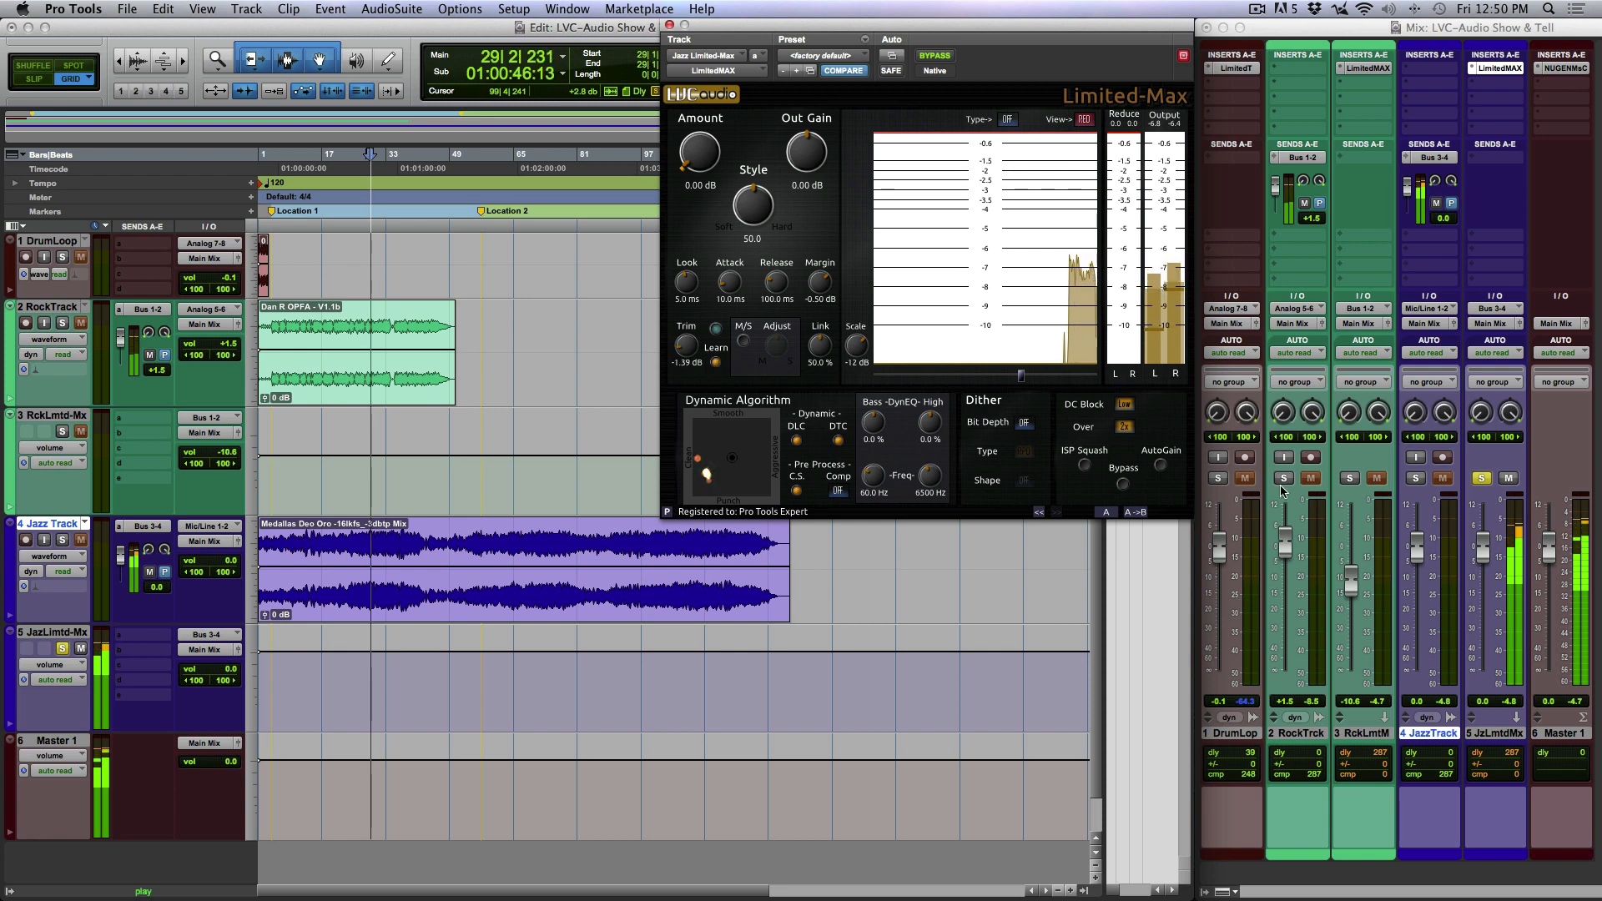
{"action": "left_click_drag", "start_coordinate": [1474, 558], "coordinate": [1488, 574]}
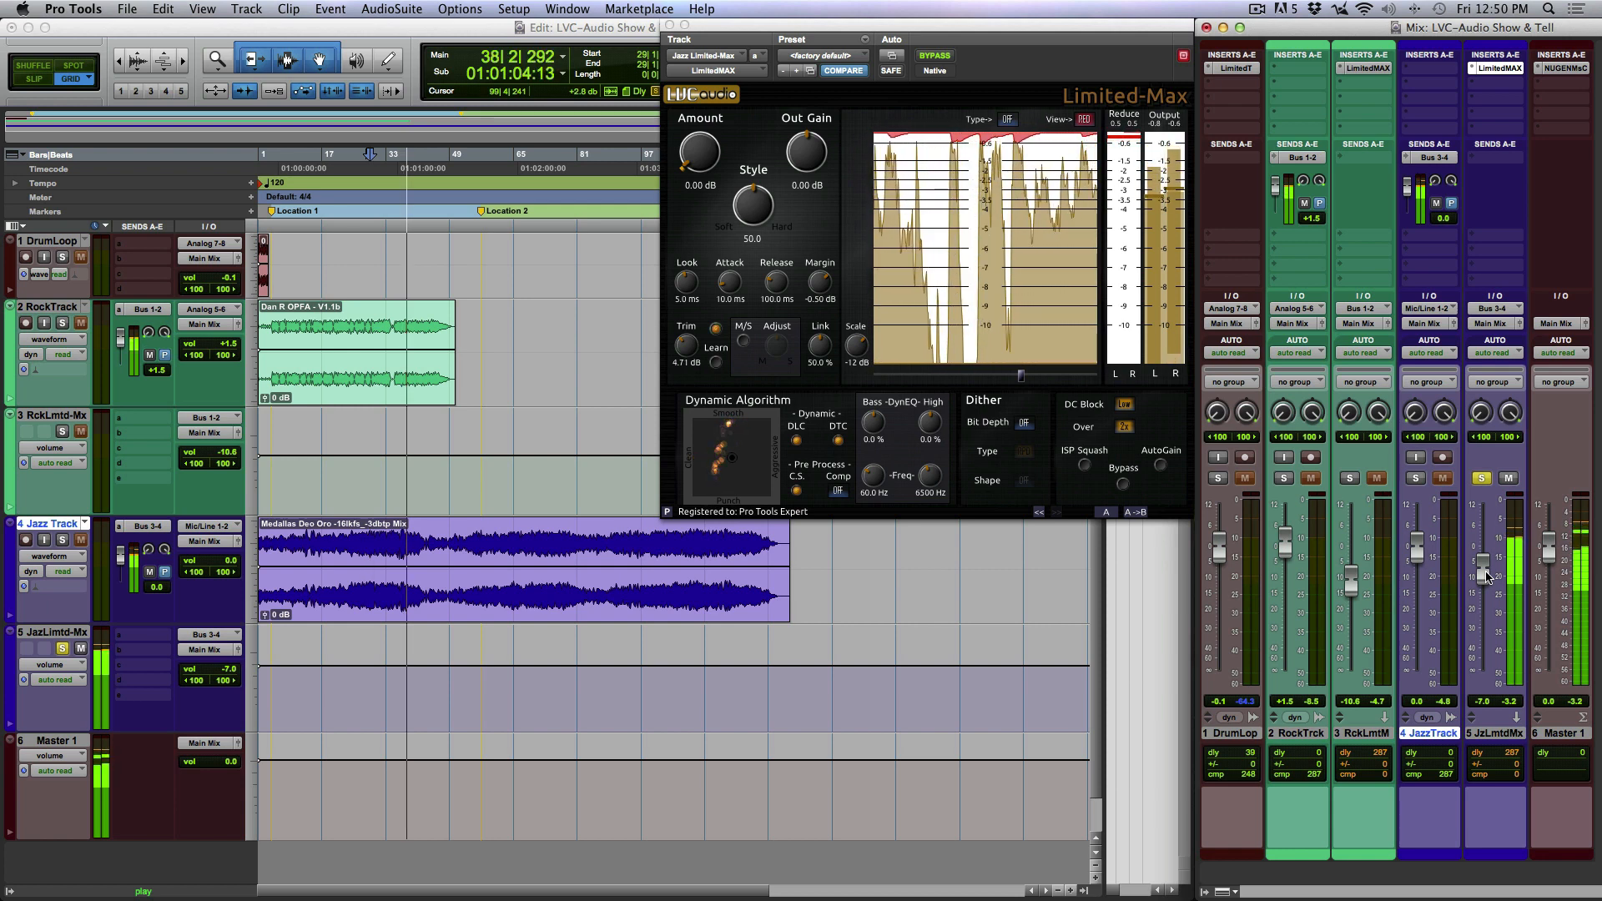
{"action": "key", "text": "space"}
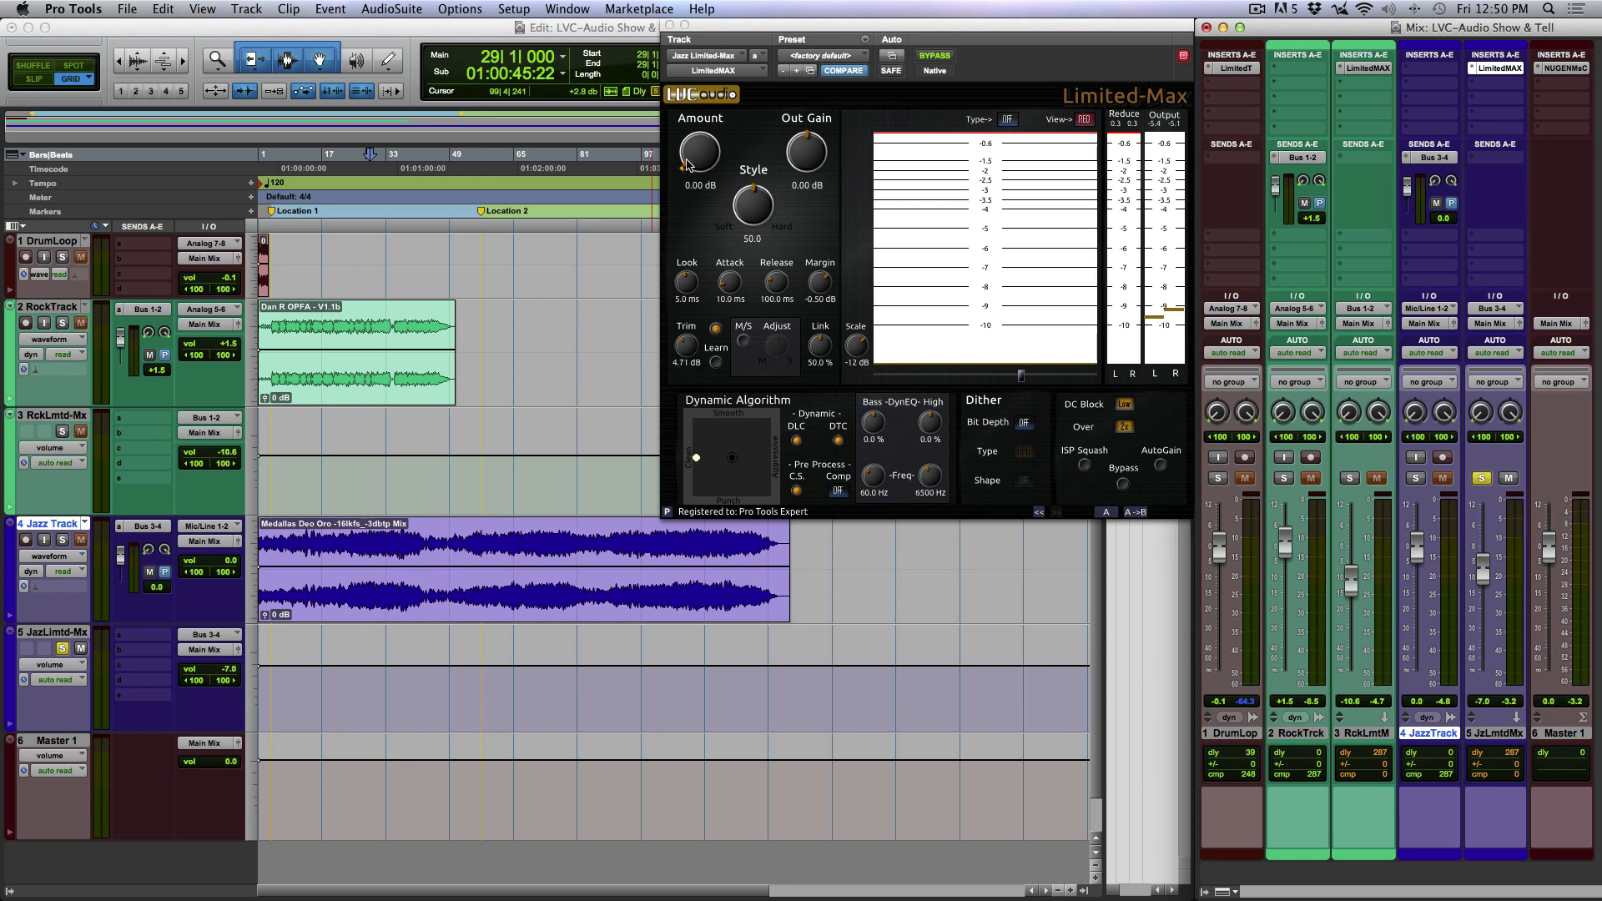
During playback, move the Dynamic Algorithm point to the pad's upper-left corner and set the limiter's Amount to 2.32 dB
{"action": "key", "text": "space"}
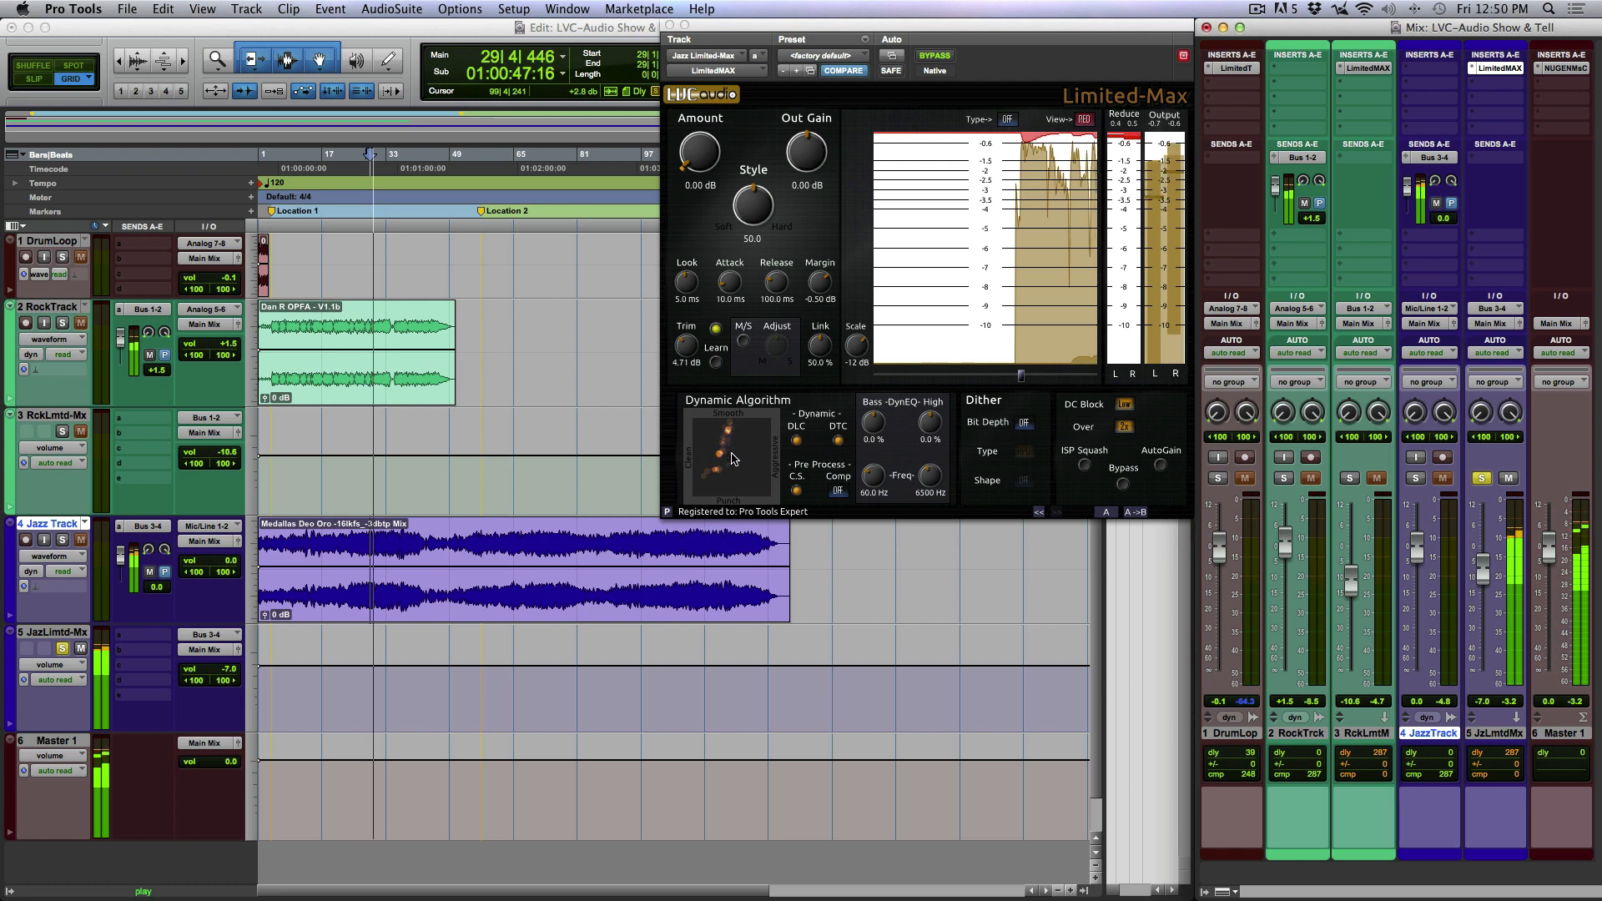
{"action": "left_click_drag", "start_coordinate": [733, 459], "coordinate": [698, 426]}
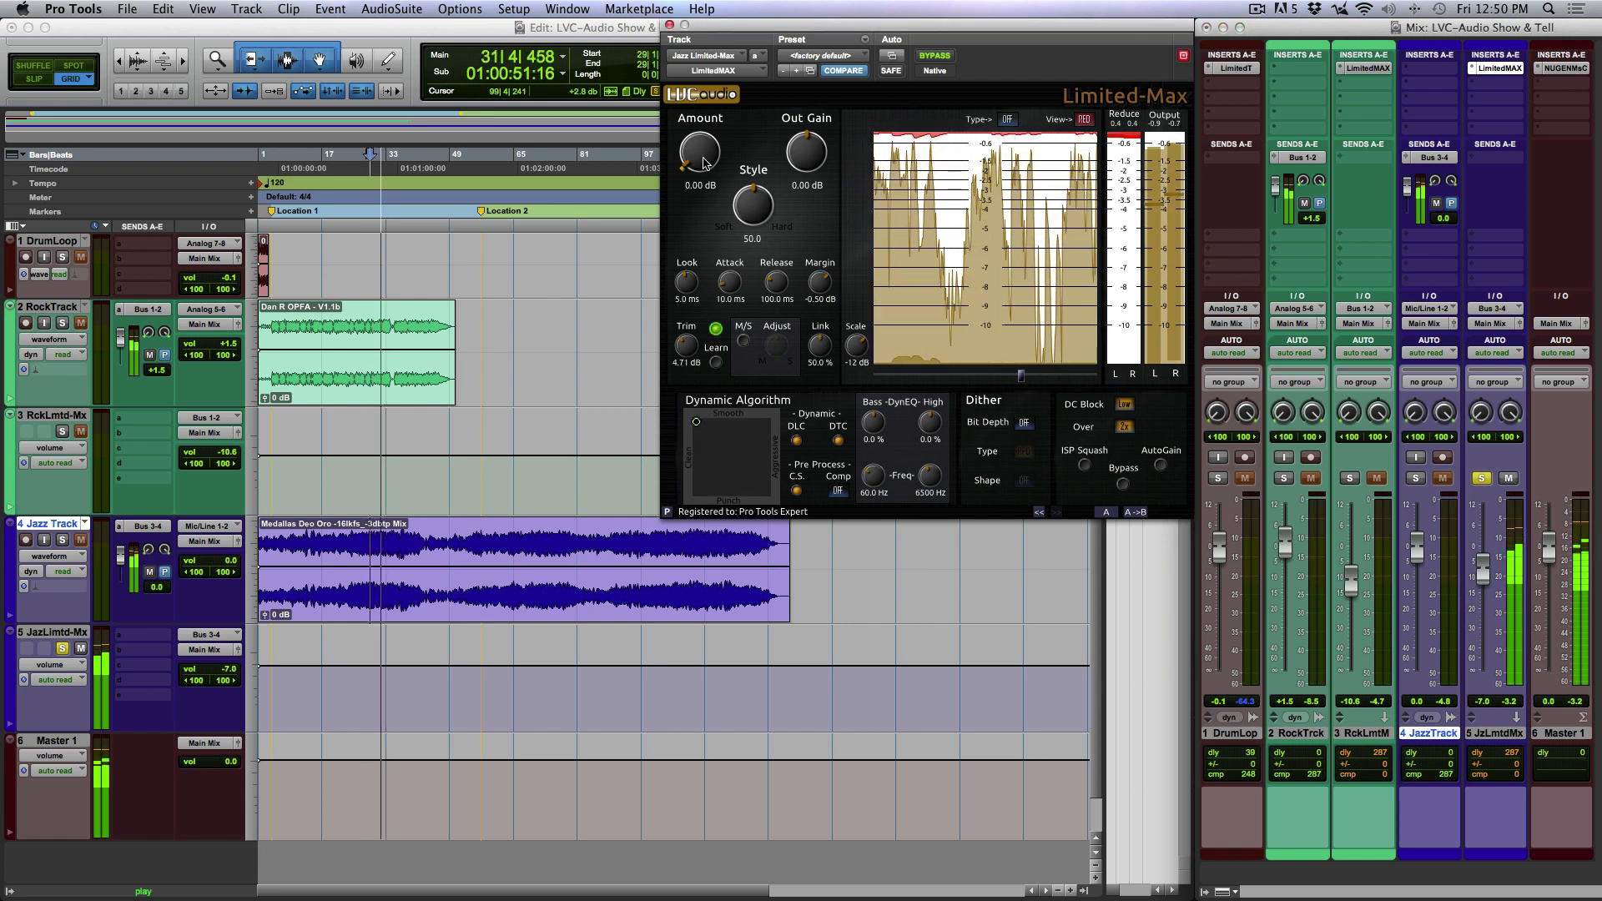
{"action": "left_click_drag", "start_coordinate": [703, 163], "coordinate": [704, 140]}
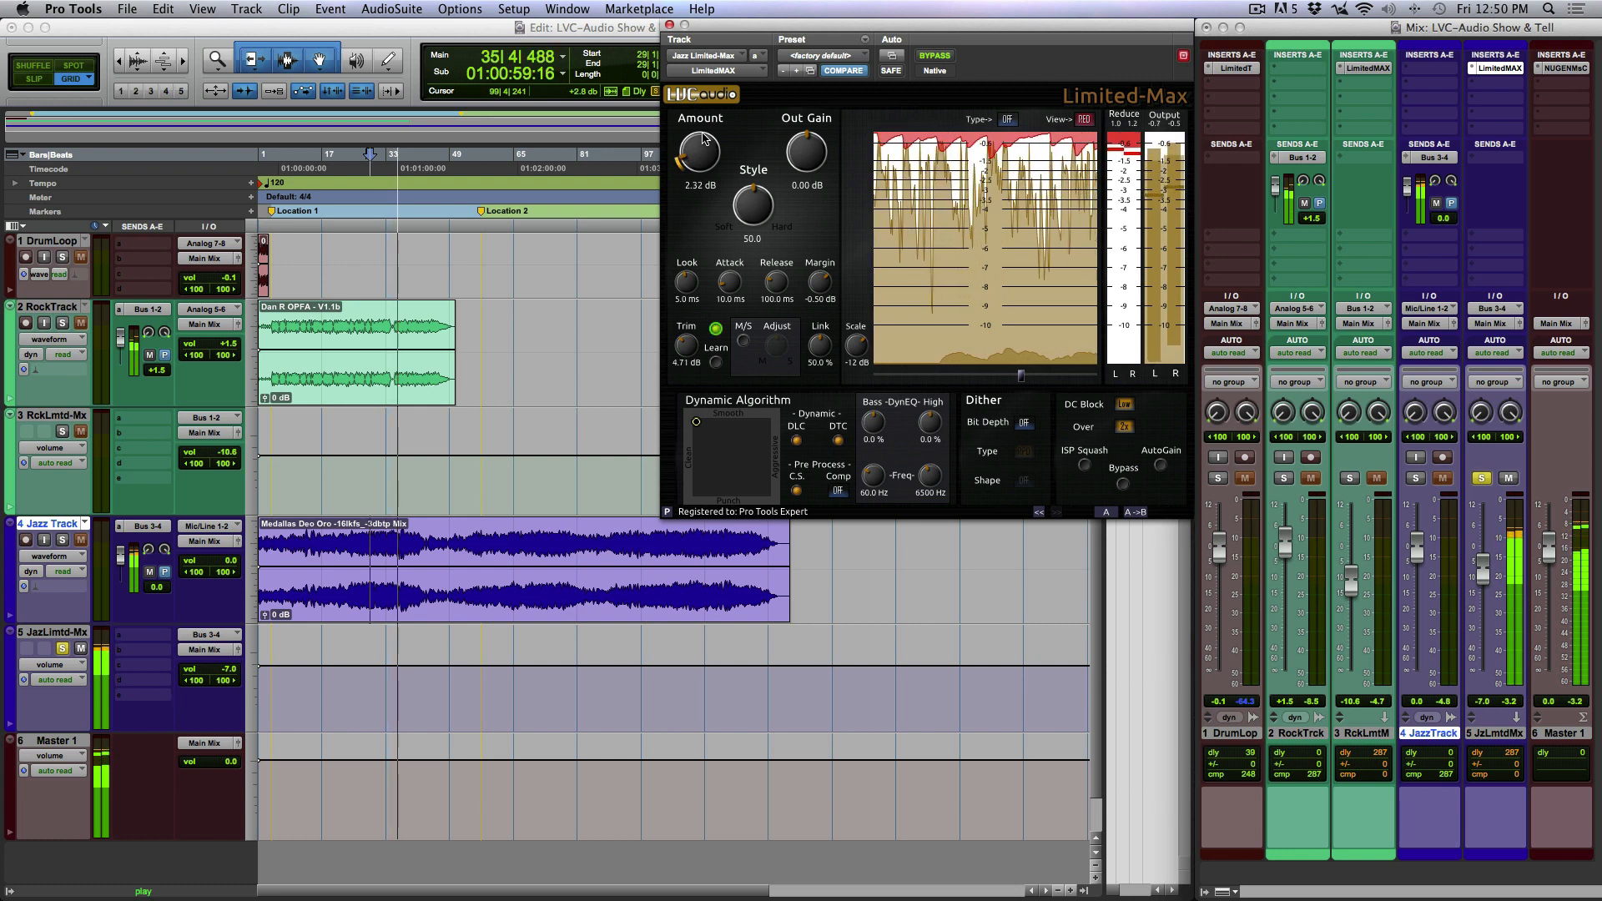
Enable Auto Gain, compare the level-matched jazz playback with the limiter bypassed and active, and switch Auto Gain off again
{"action": "left_click", "coordinate": [1161, 467]}
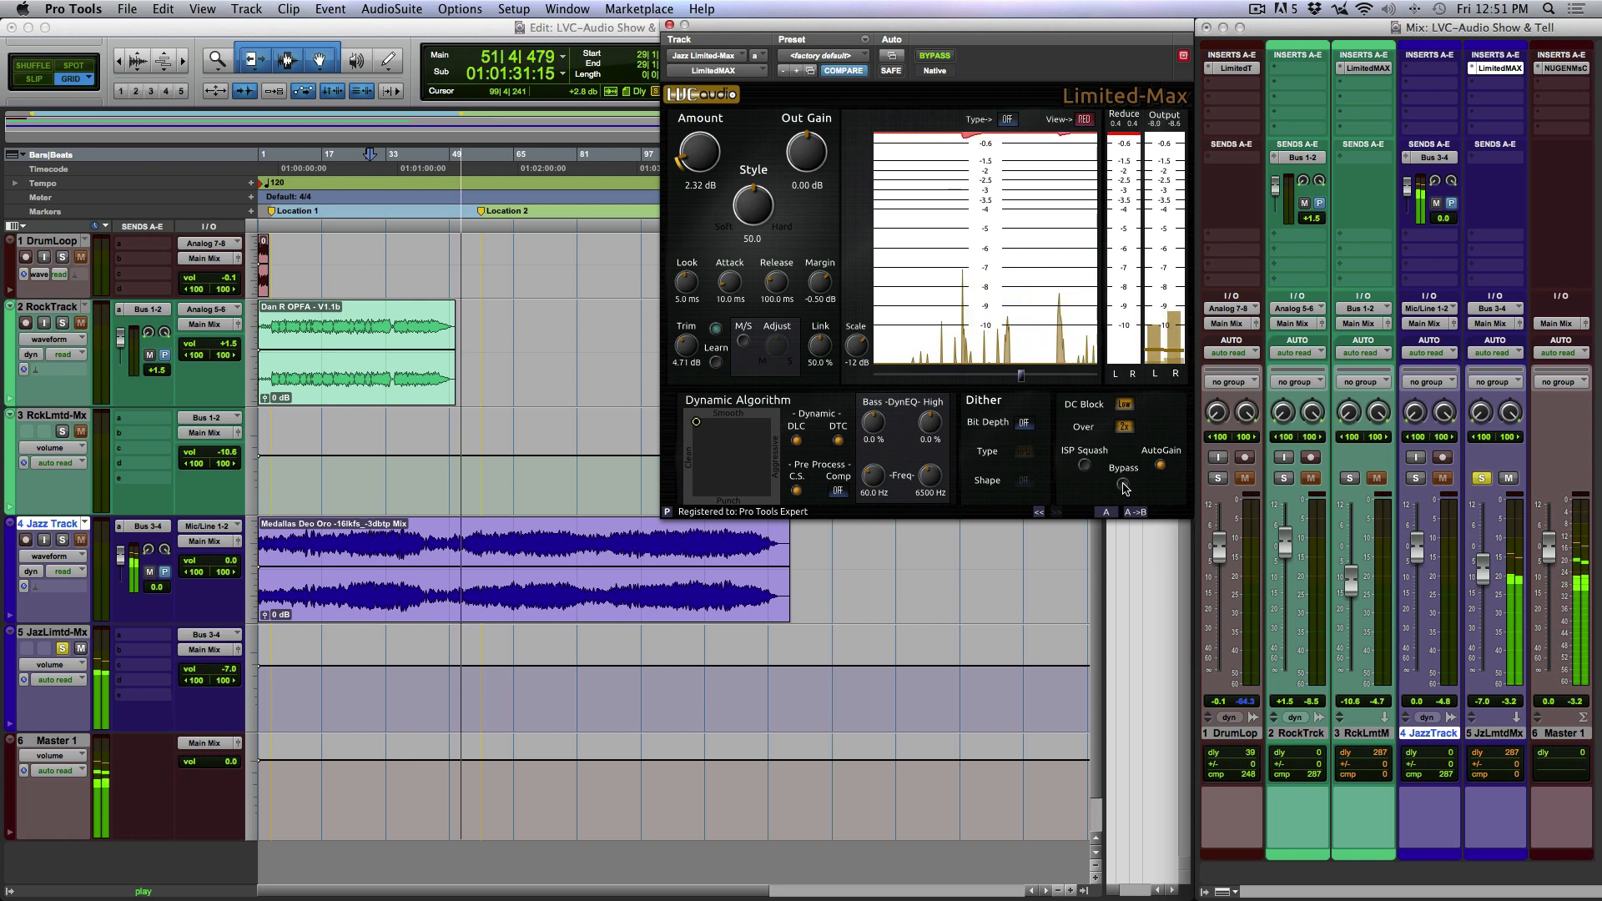
{"action": "left_click", "coordinate": [1124, 485]}
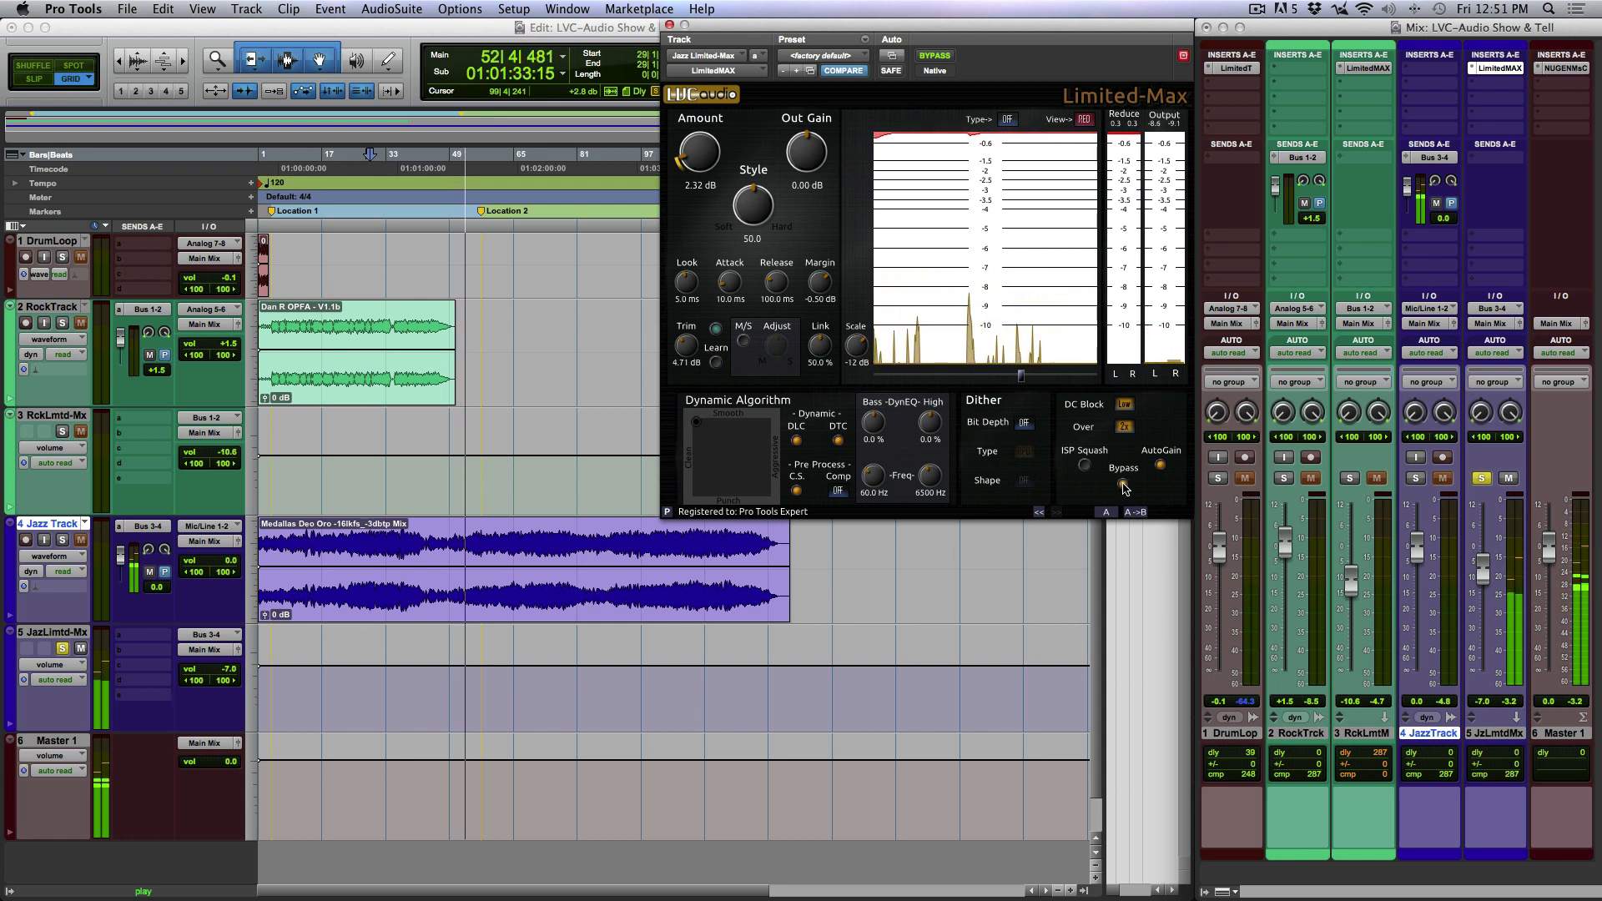
{"action": "left_click", "coordinate": [1160, 466]}
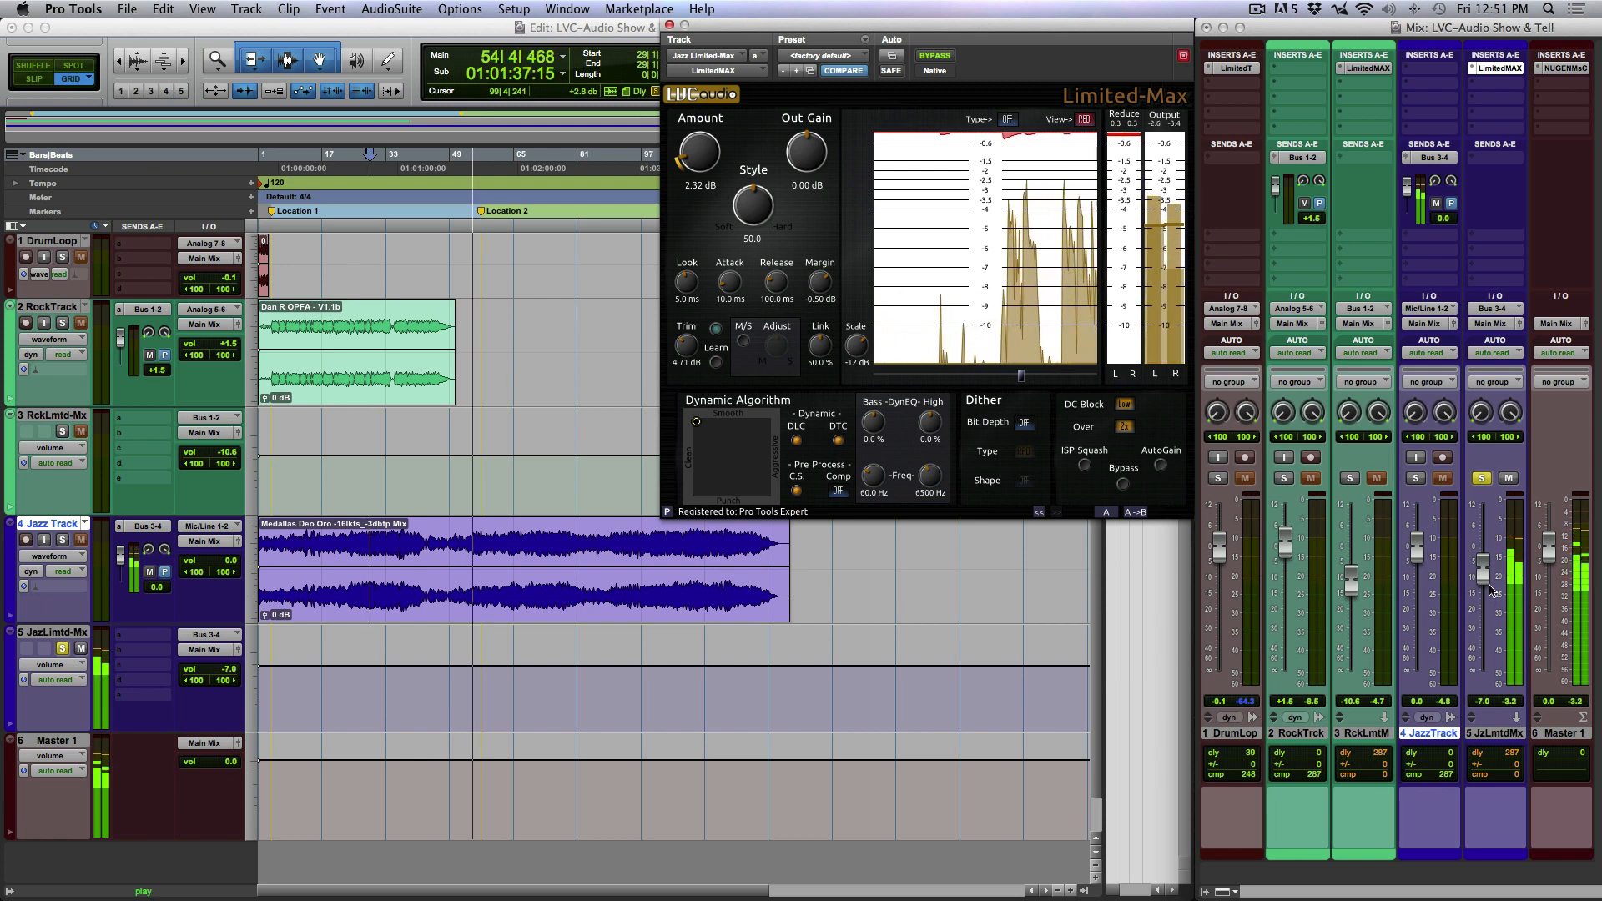
Lower the JazLimtd-Mx fader to -8.3 dB, and set the limiter's Amount to 2.48 dB and Out Gain to -0.85 dB
{"action": "left_click", "coordinate": [1481, 576]}
{"action": "left_click_drag", "start_coordinate": [1481, 576], "coordinate": [1483, 617]}
{"action": "left_click_drag", "start_coordinate": [705, 163], "coordinate": [705, 161]}
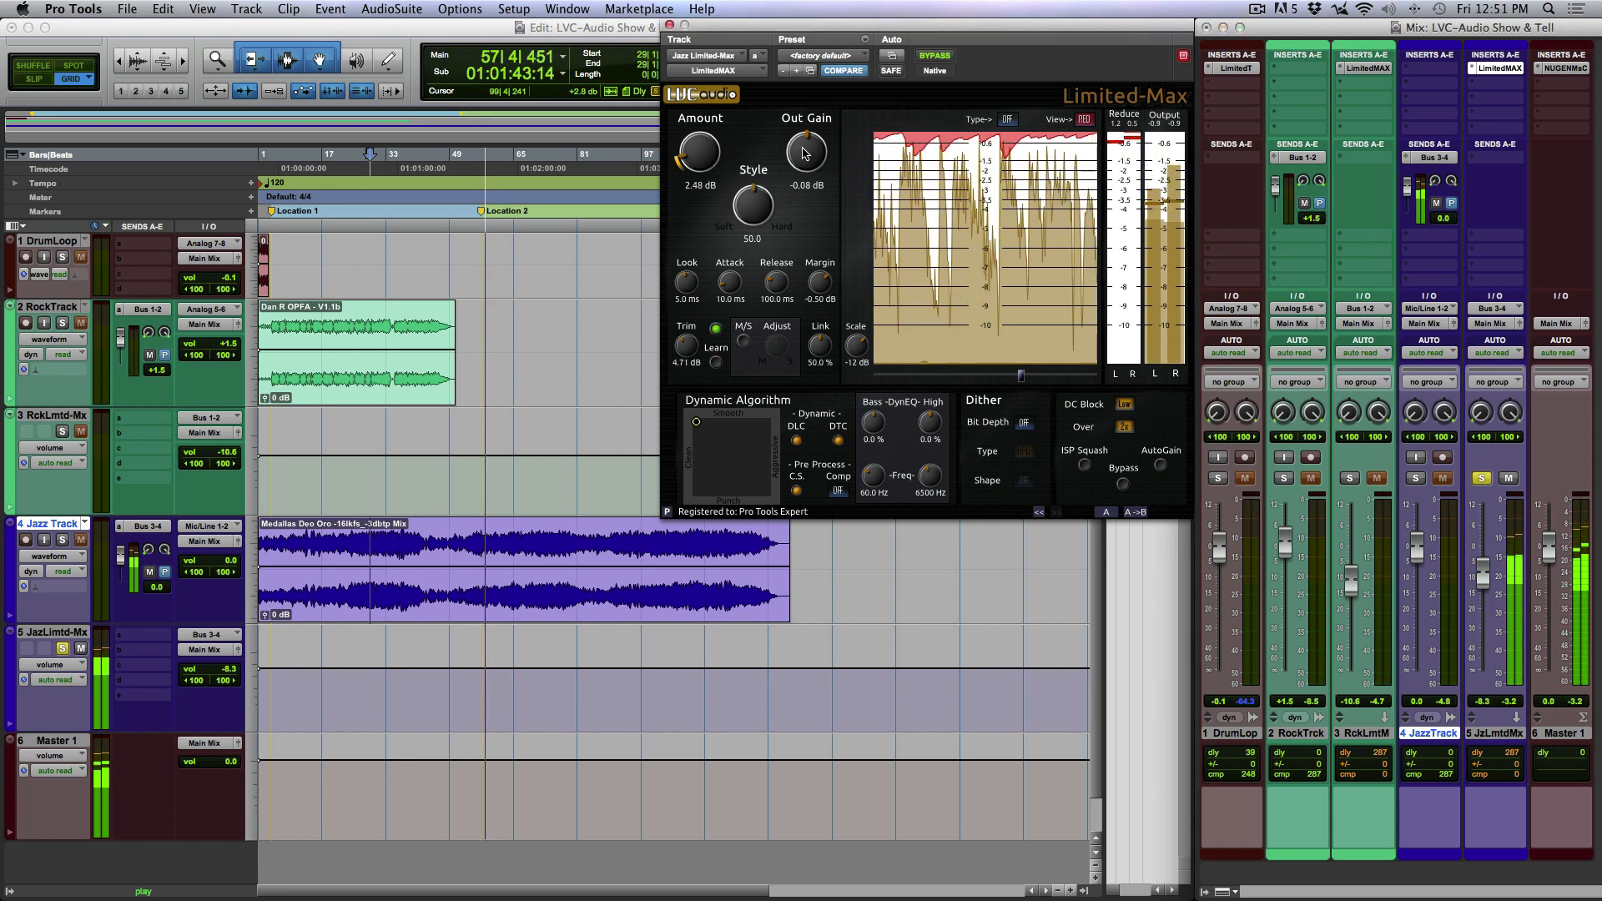
{"action": "left_click_drag", "start_coordinate": [802, 154], "coordinate": [802, 159]}
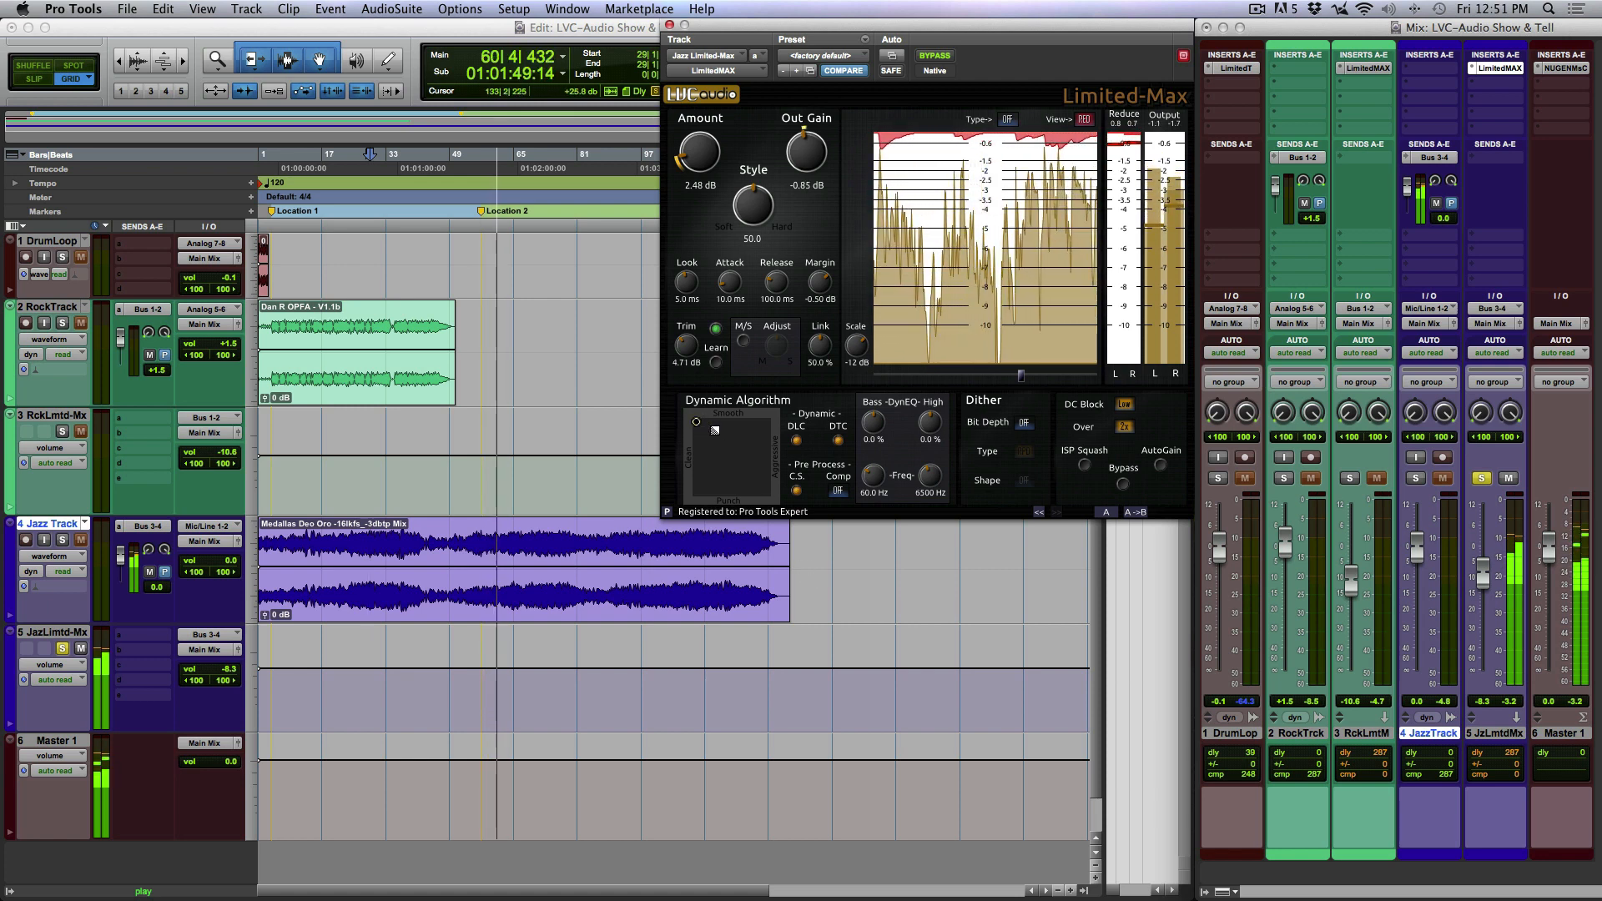
Shift the Dynamic Algorithm point slightly inward from the pad's corner, set Amount to 2.56 dB, and stop playback
{"action": "left_click", "coordinate": [736, 437]}
{"action": "left_click_drag", "start_coordinate": [708, 425], "coordinate": [711, 438]}
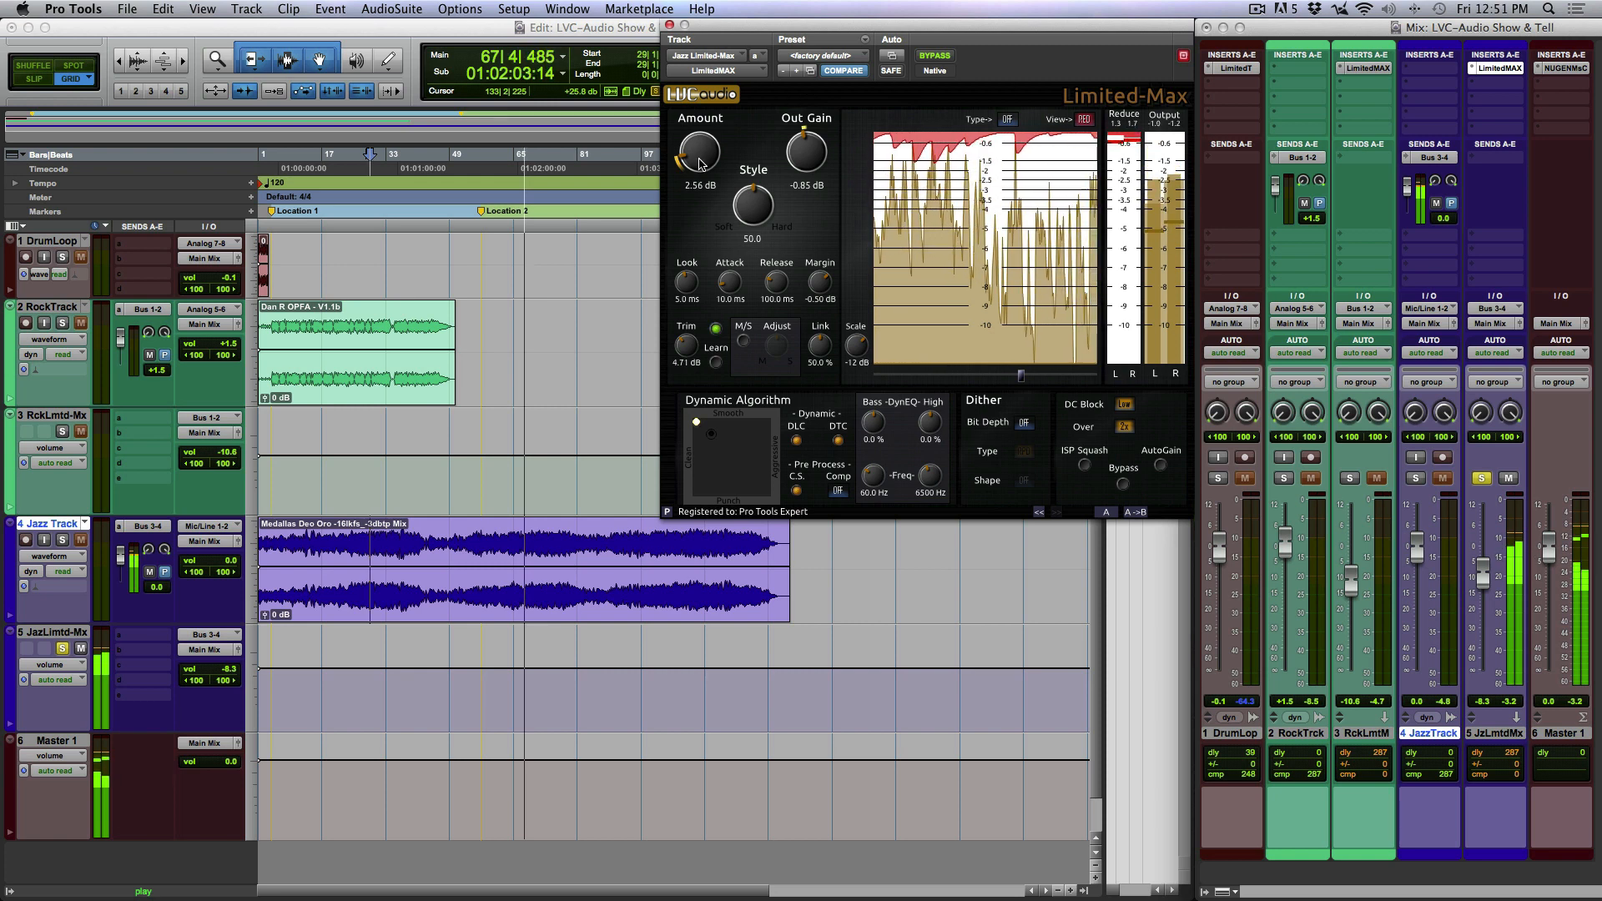
{"action": "left_click_drag", "start_coordinate": [701, 166], "coordinate": [702, 166]}
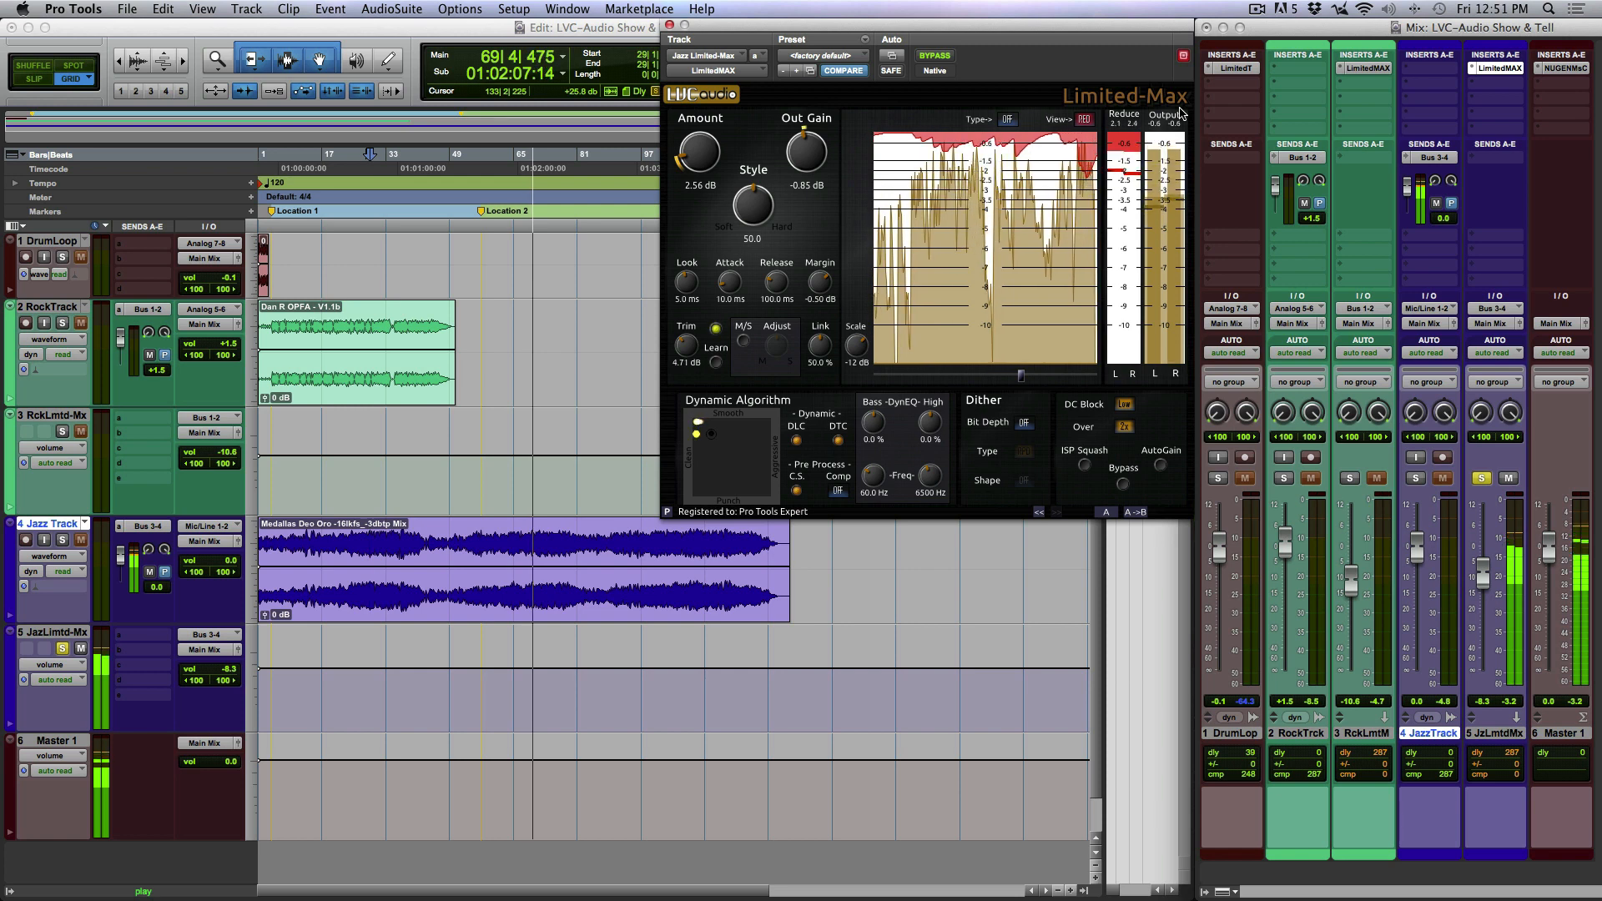
{"action": "key", "text": "space"}
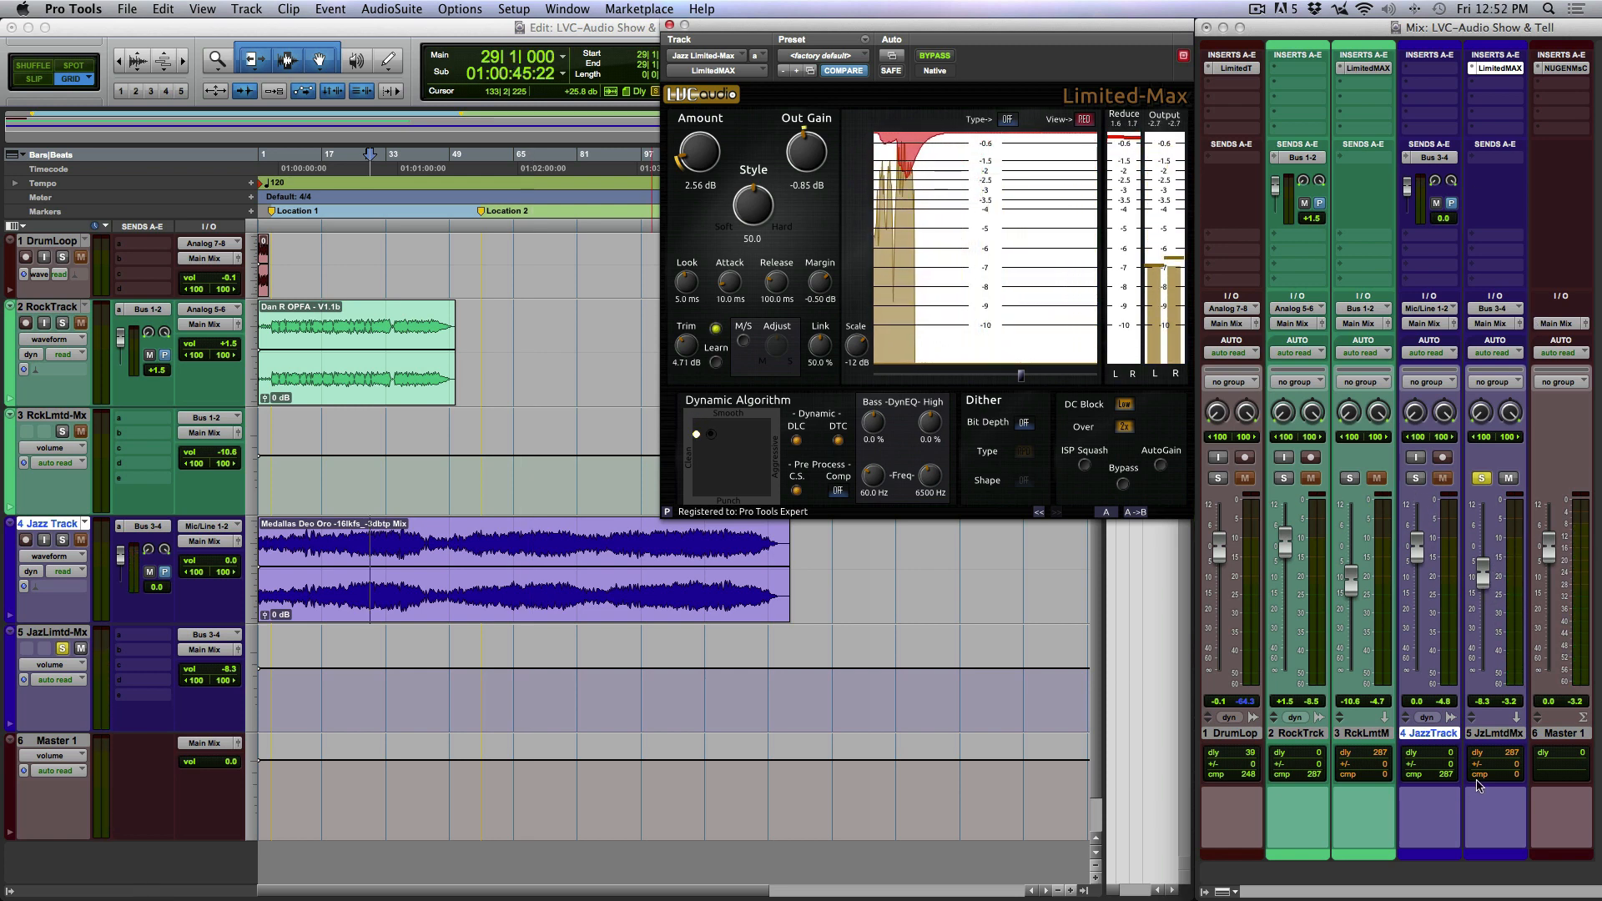
Select both jazz tracks, swap their solo states, close the limiter window, and play the unlimited Jazz Track
{"action": "left_click", "coordinate": [1503, 733], "text": "shift"}
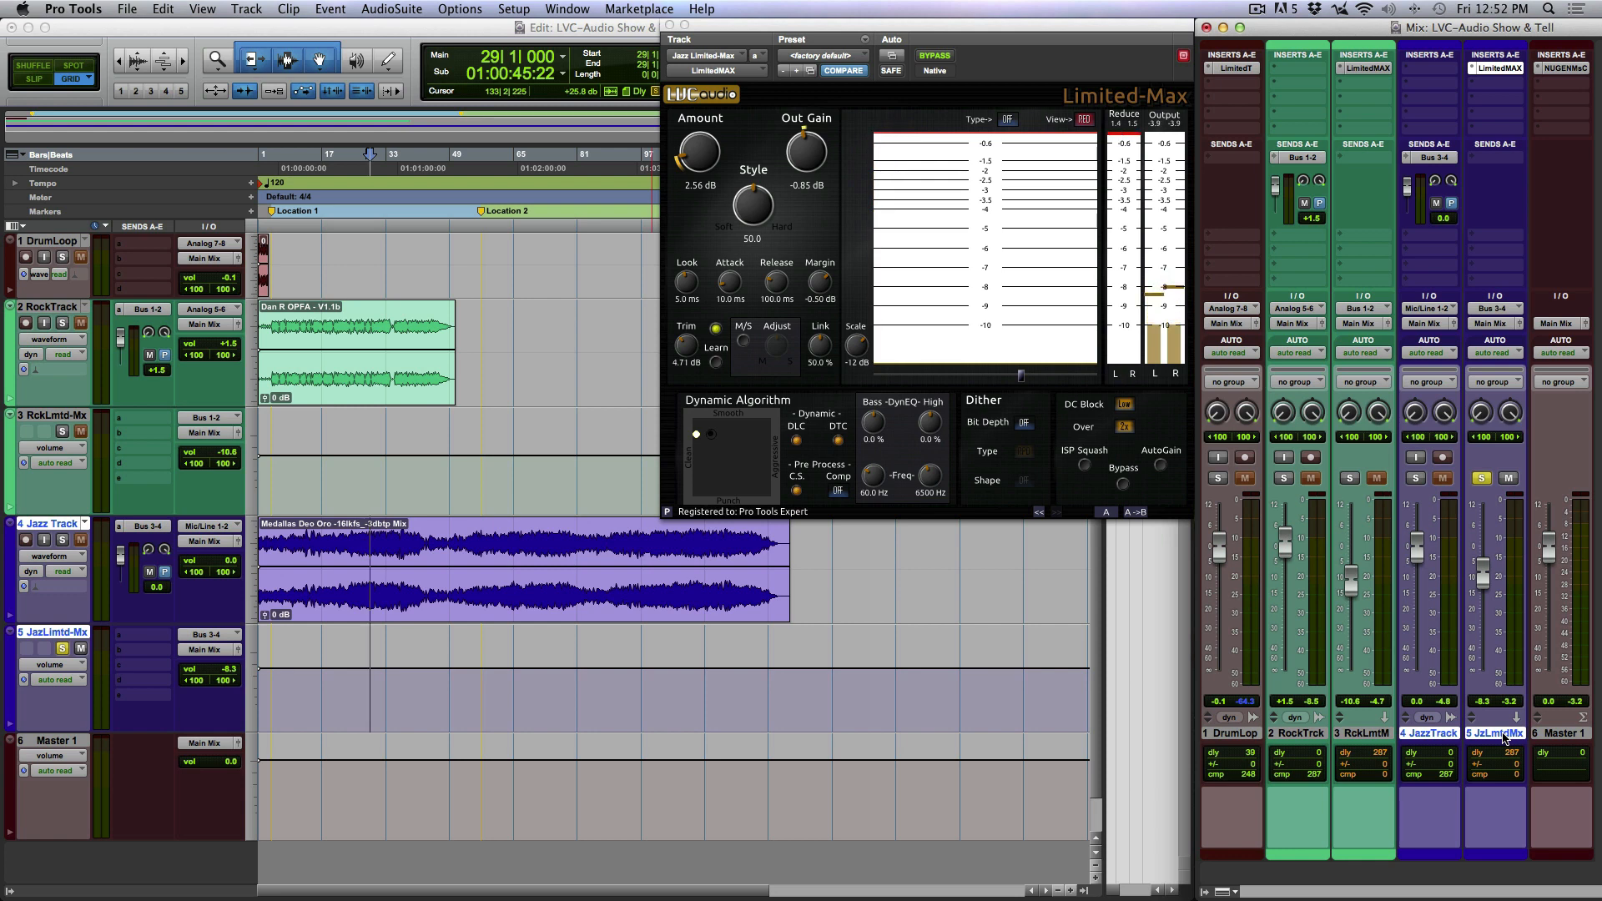
{"action": "key", "text": "shift+s"}
{"action": "key", "text": "super+w"}
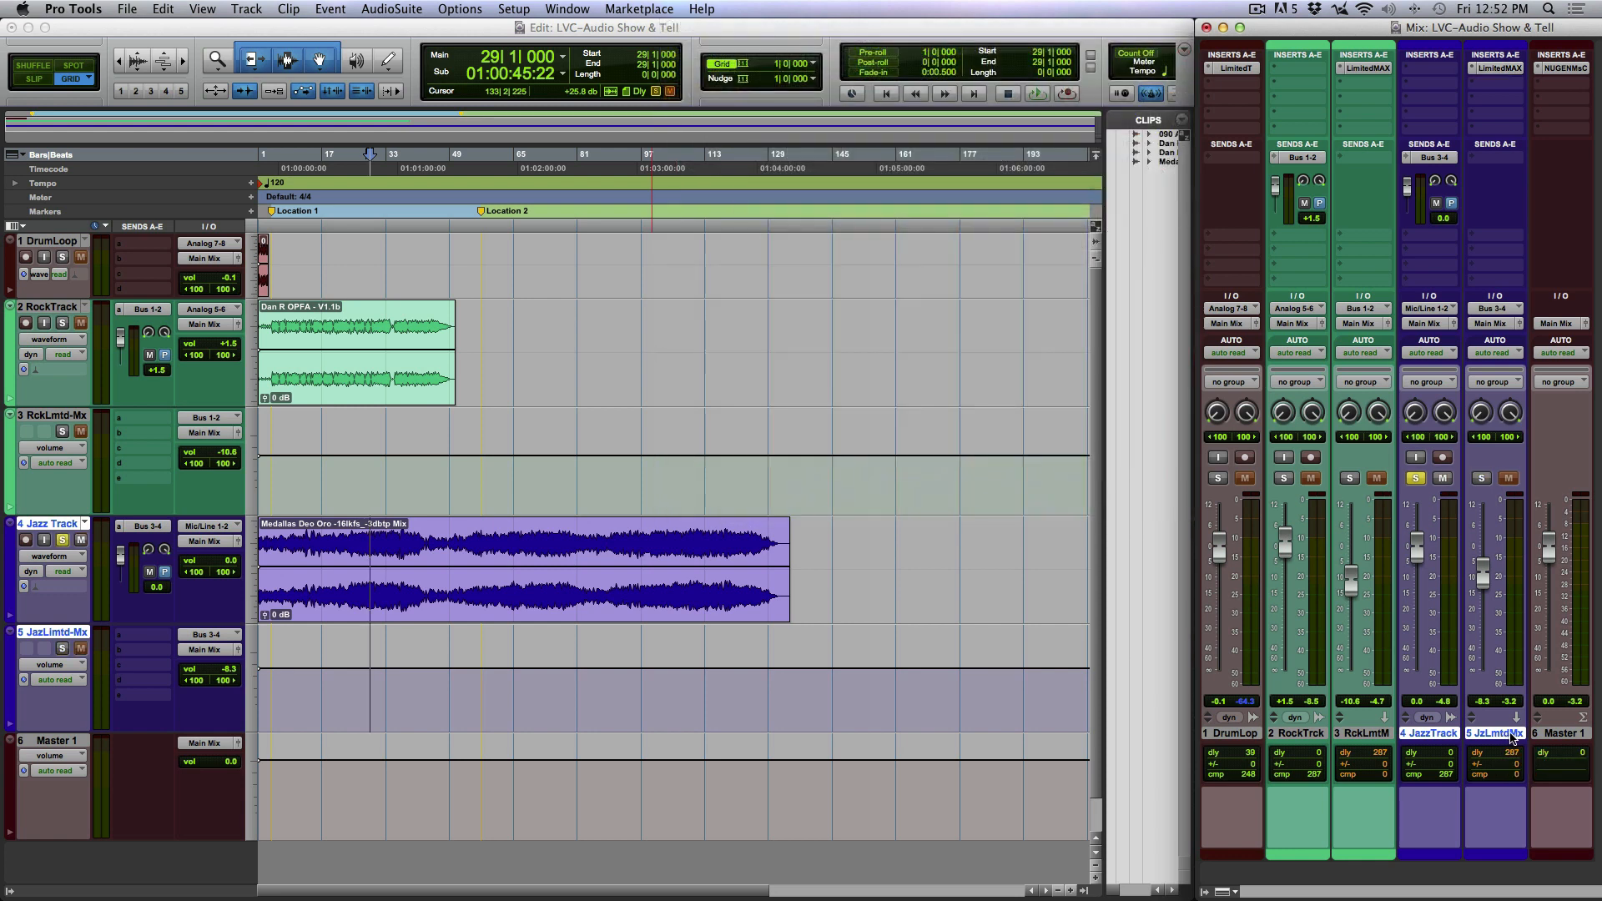
{"action": "key", "text": "space"}
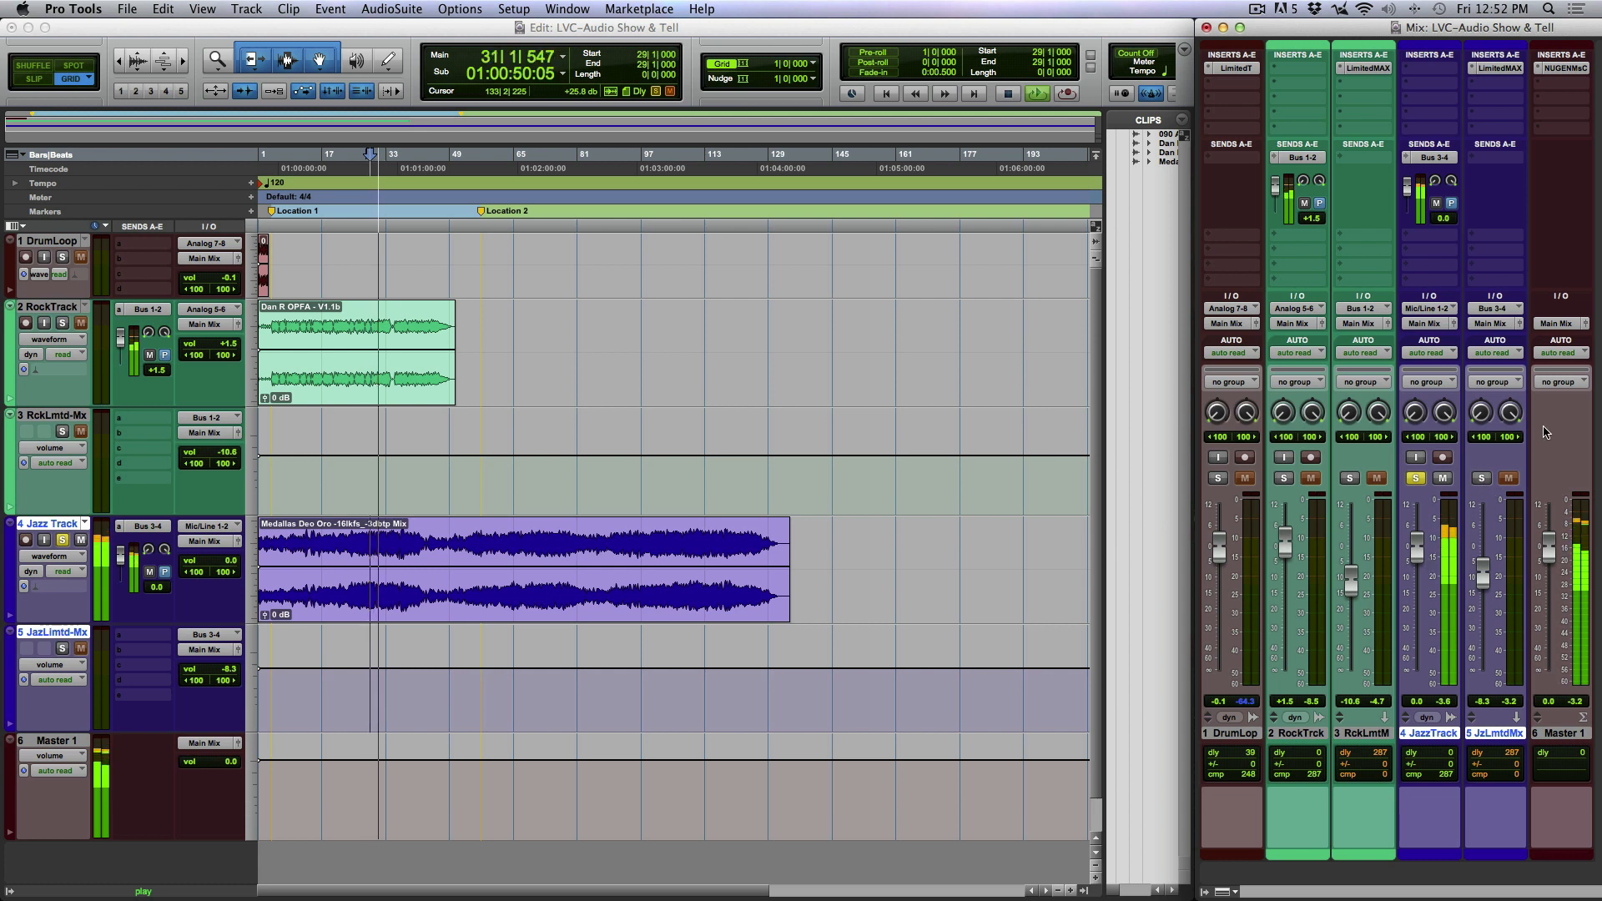
Reopen the JazLimtd-Mx limiter and raise that track's fader to -3.0 dB while alternating solo with the Jazz Track, ending on the limited one
{"action": "left_click", "coordinate": [1496, 68]}
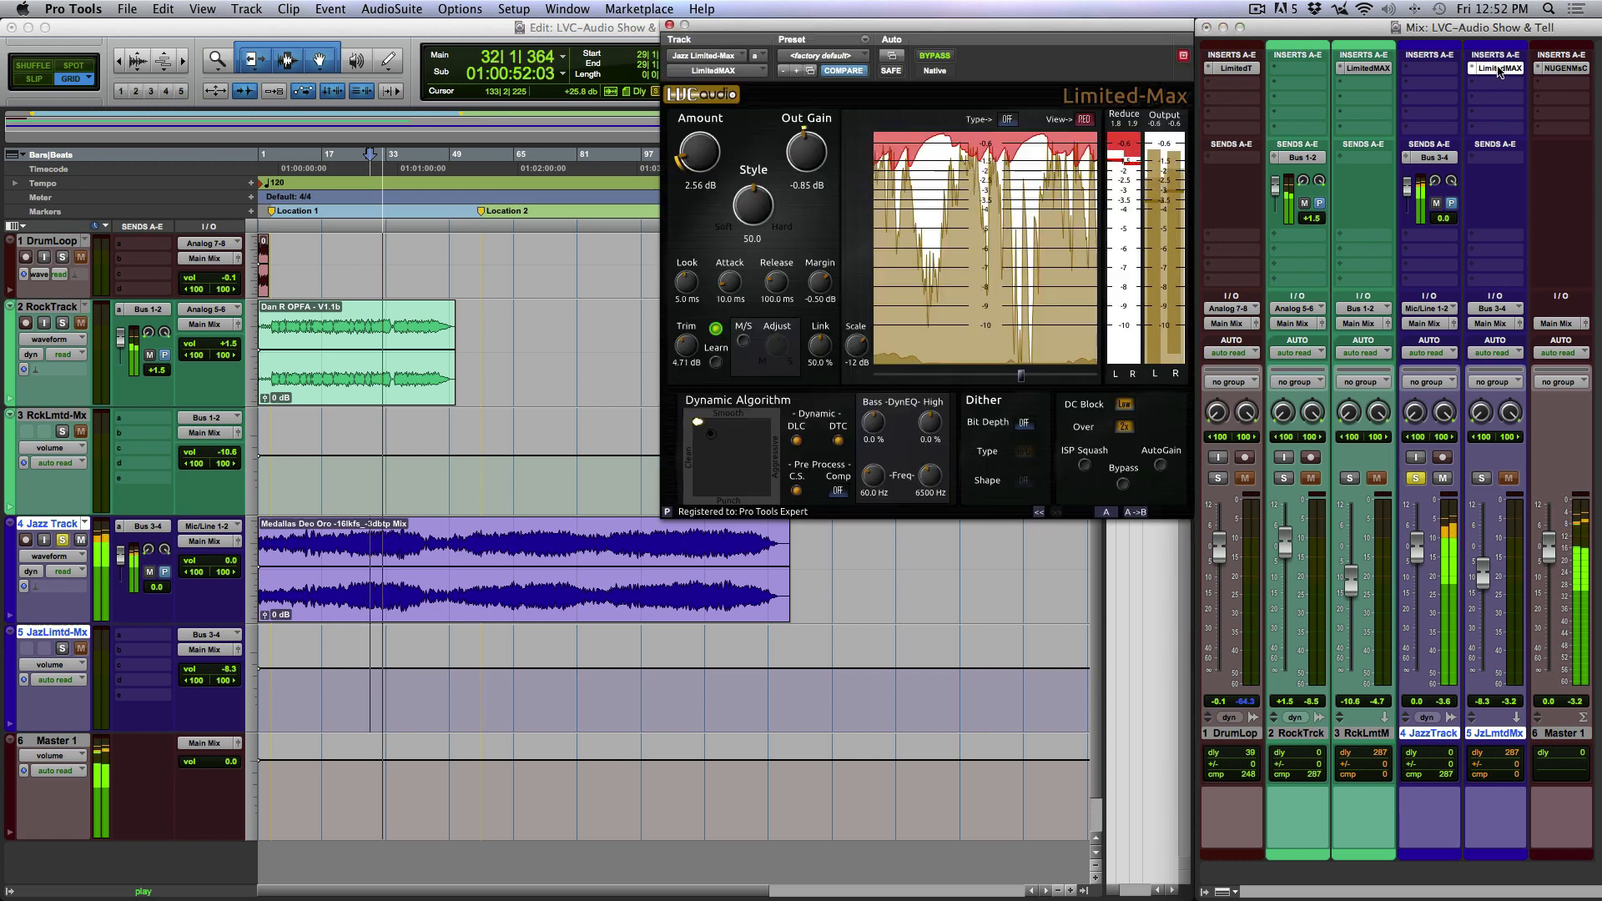
{"action": "left_click", "coordinate": [1482, 478]}
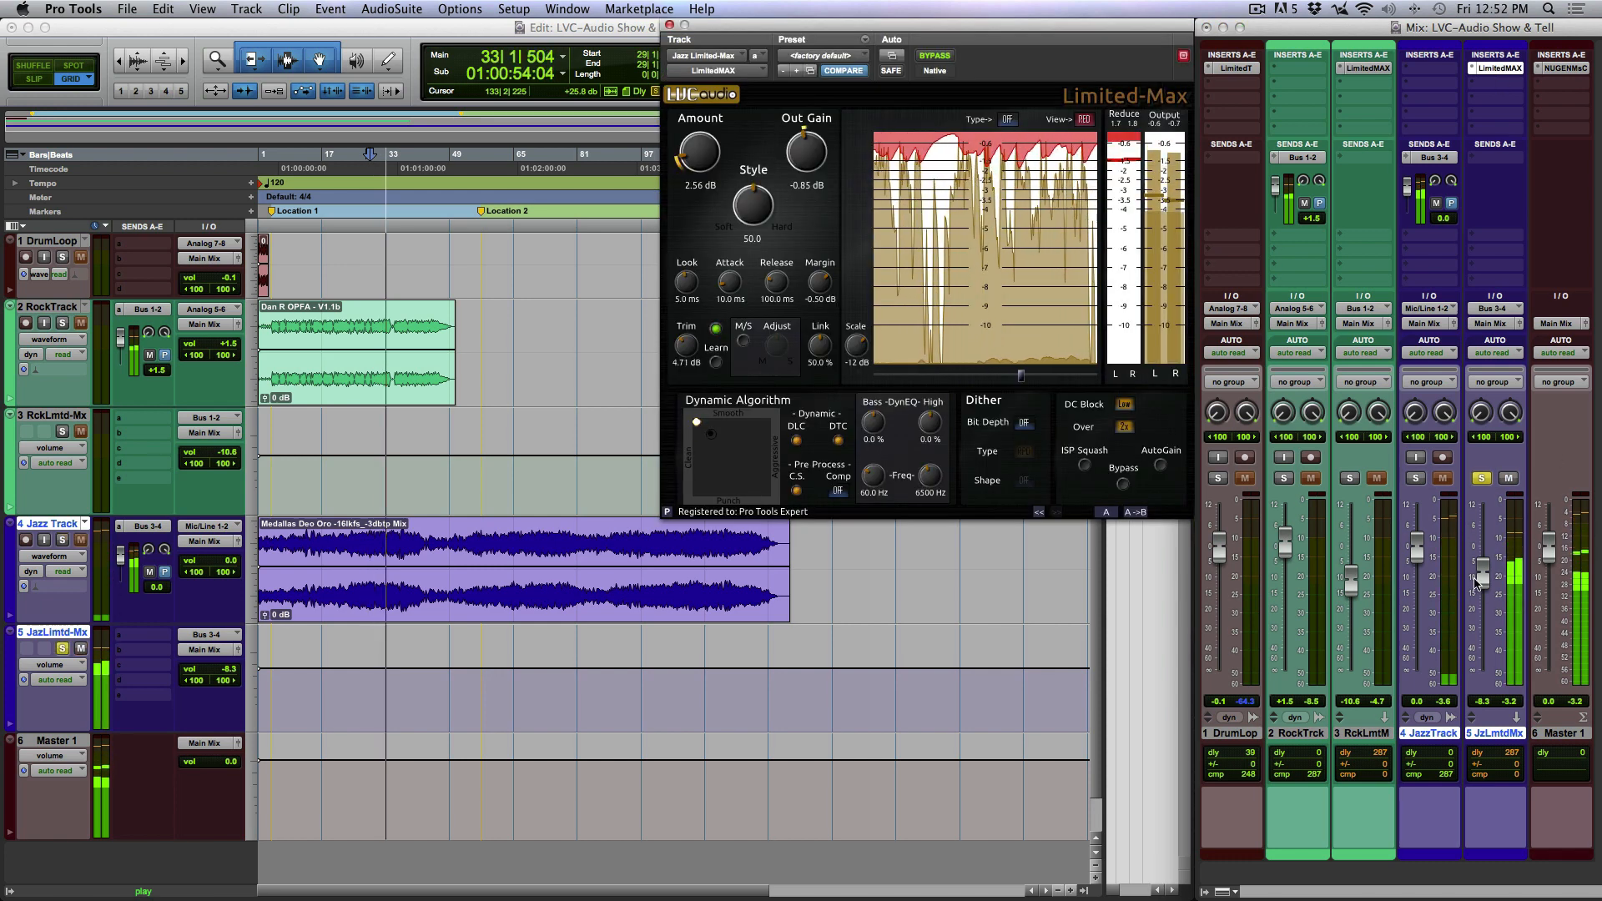
{"action": "left_click_drag", "start_coordinate": [1477, 576], "coordinate": [1479, 564]}
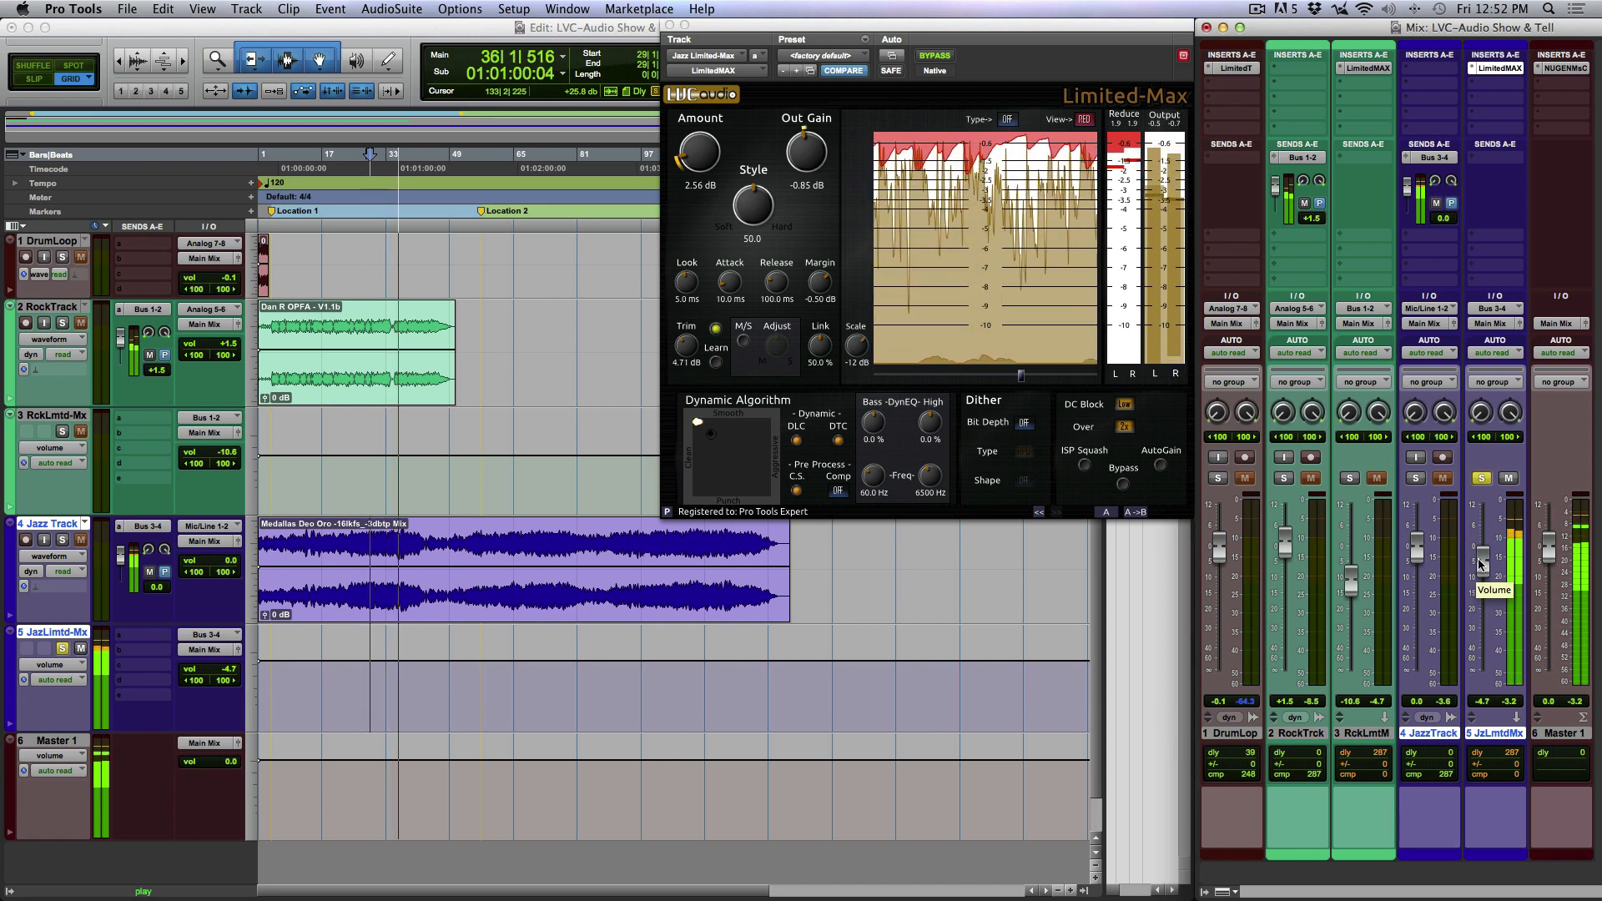
{"action": "key", "text": "shift+s"}
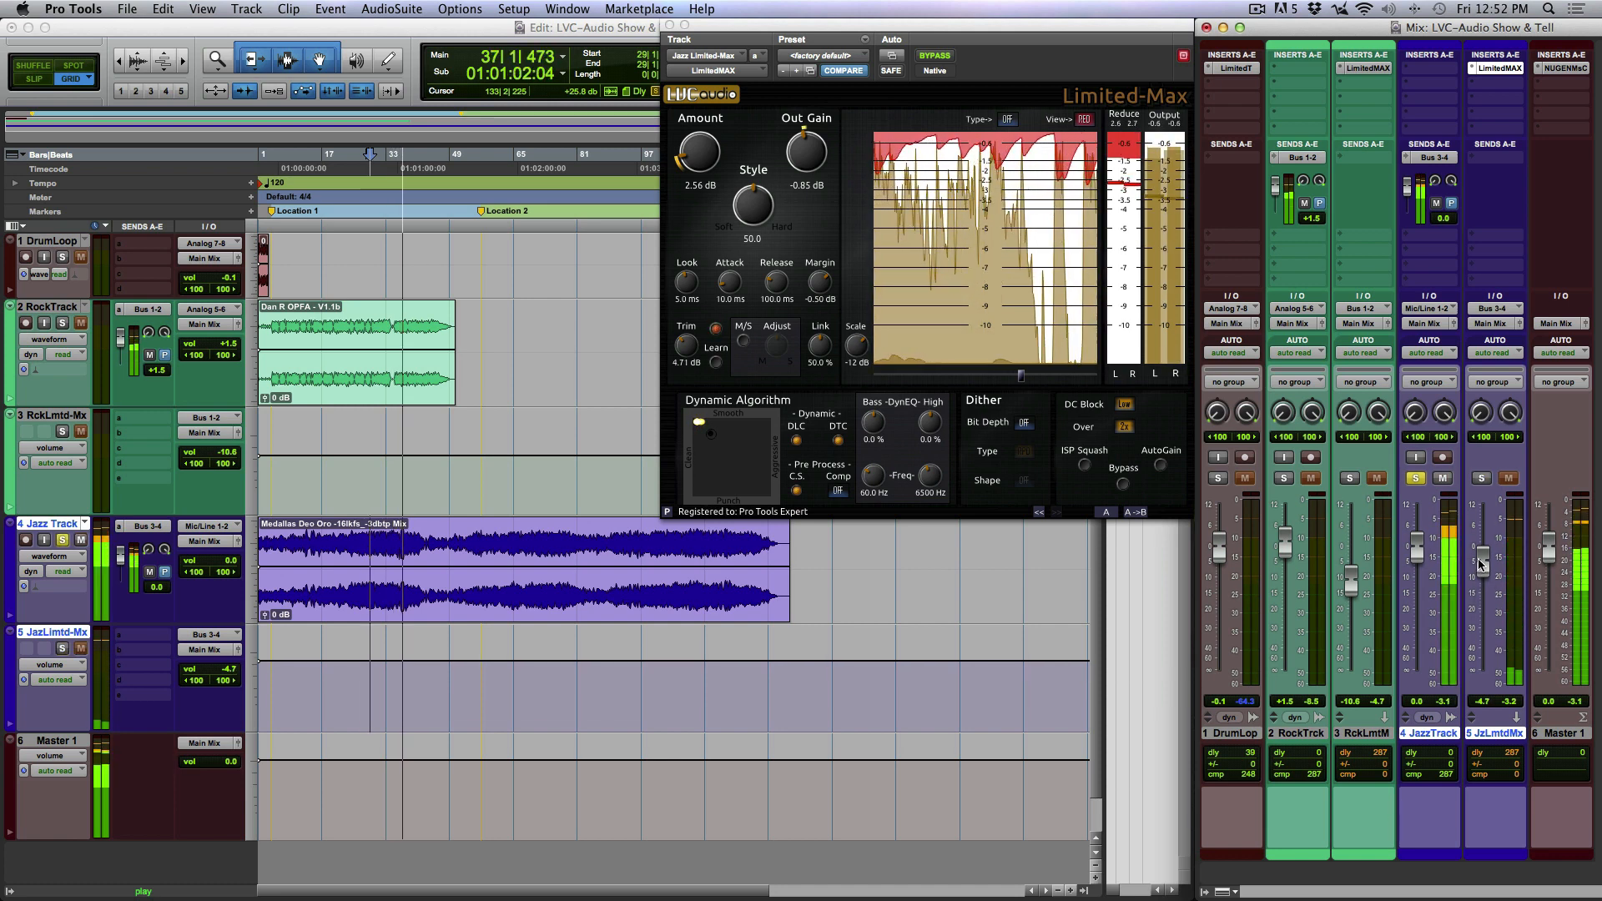
{"action": "left_click_drag", "start_coordinate": [1478, 564], "coordinate": [1486, 544]}
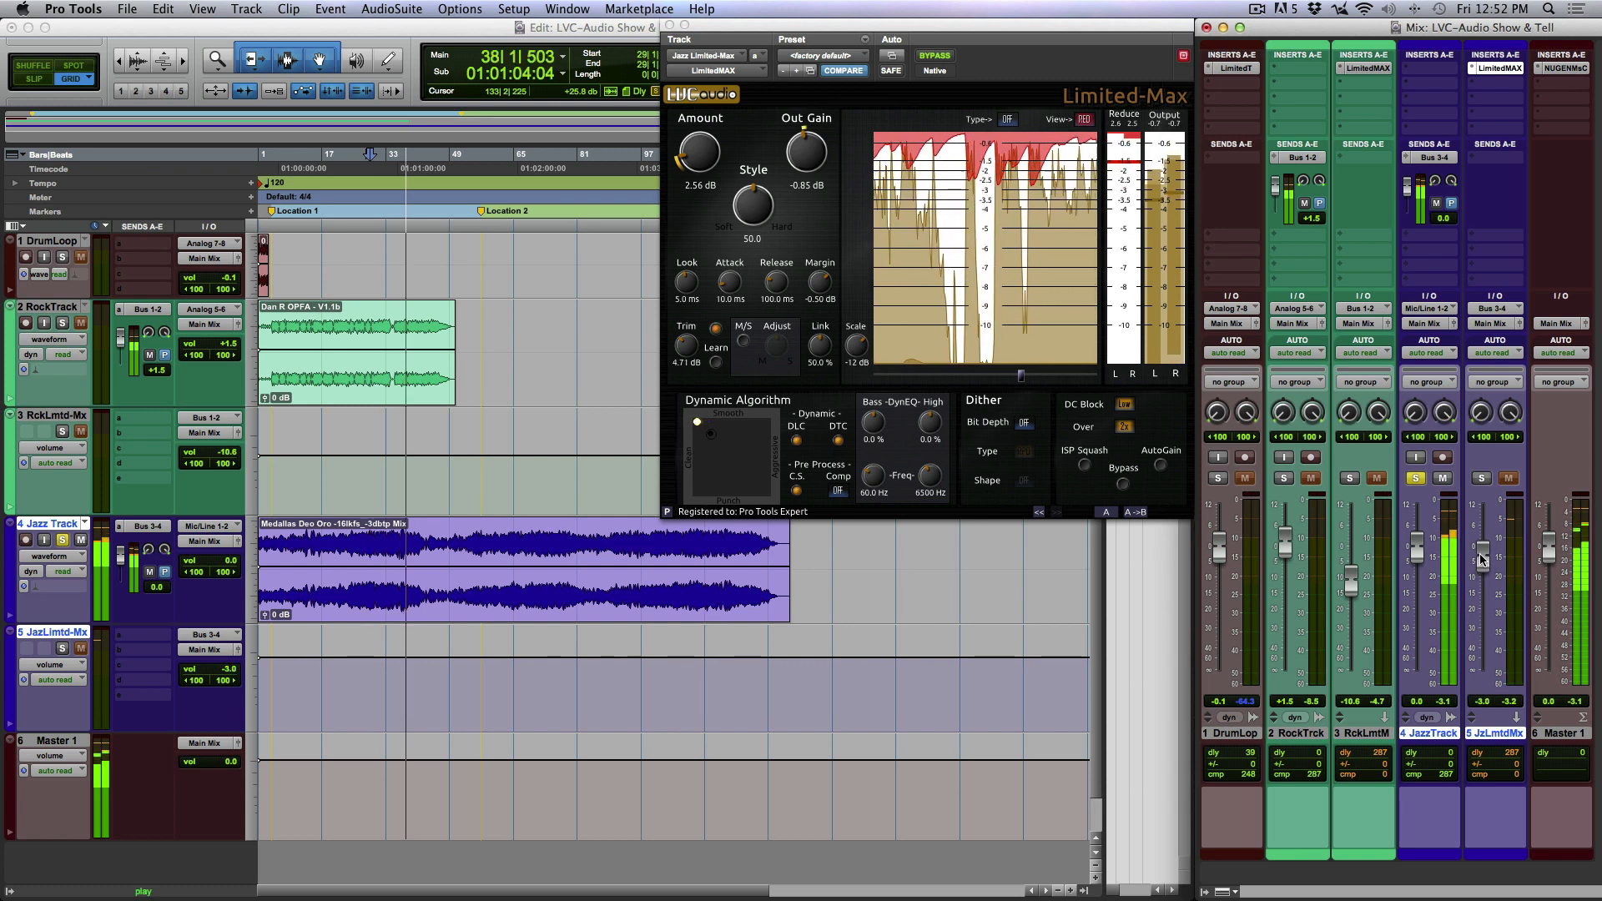
{"action": "key", "text": "shift+s"}
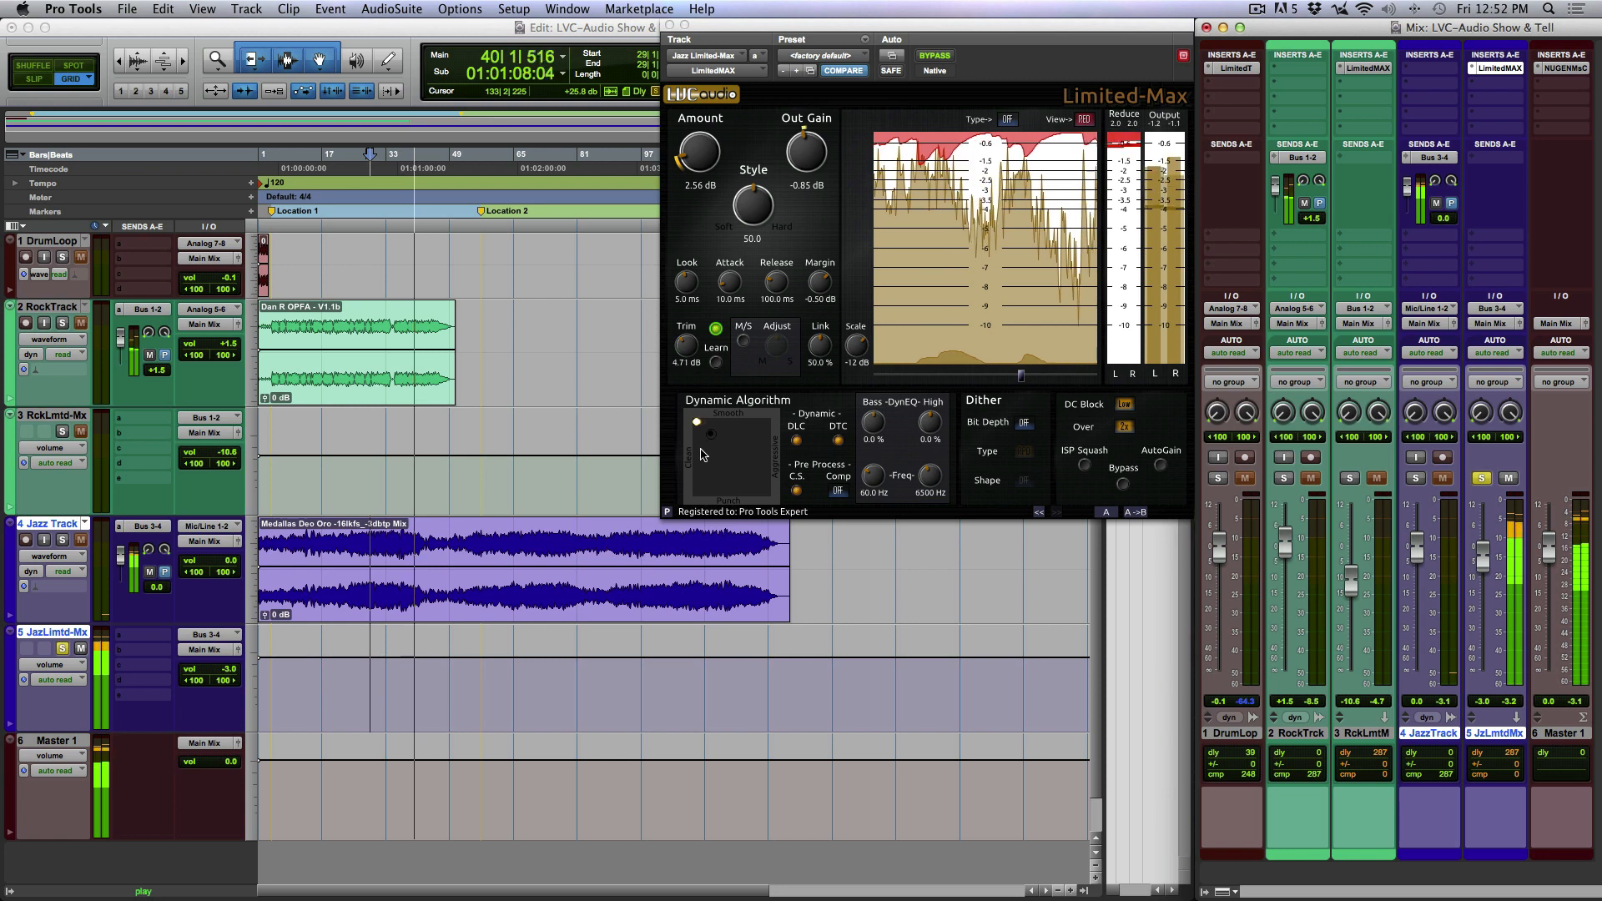
{"action": "key", "text": "space"}
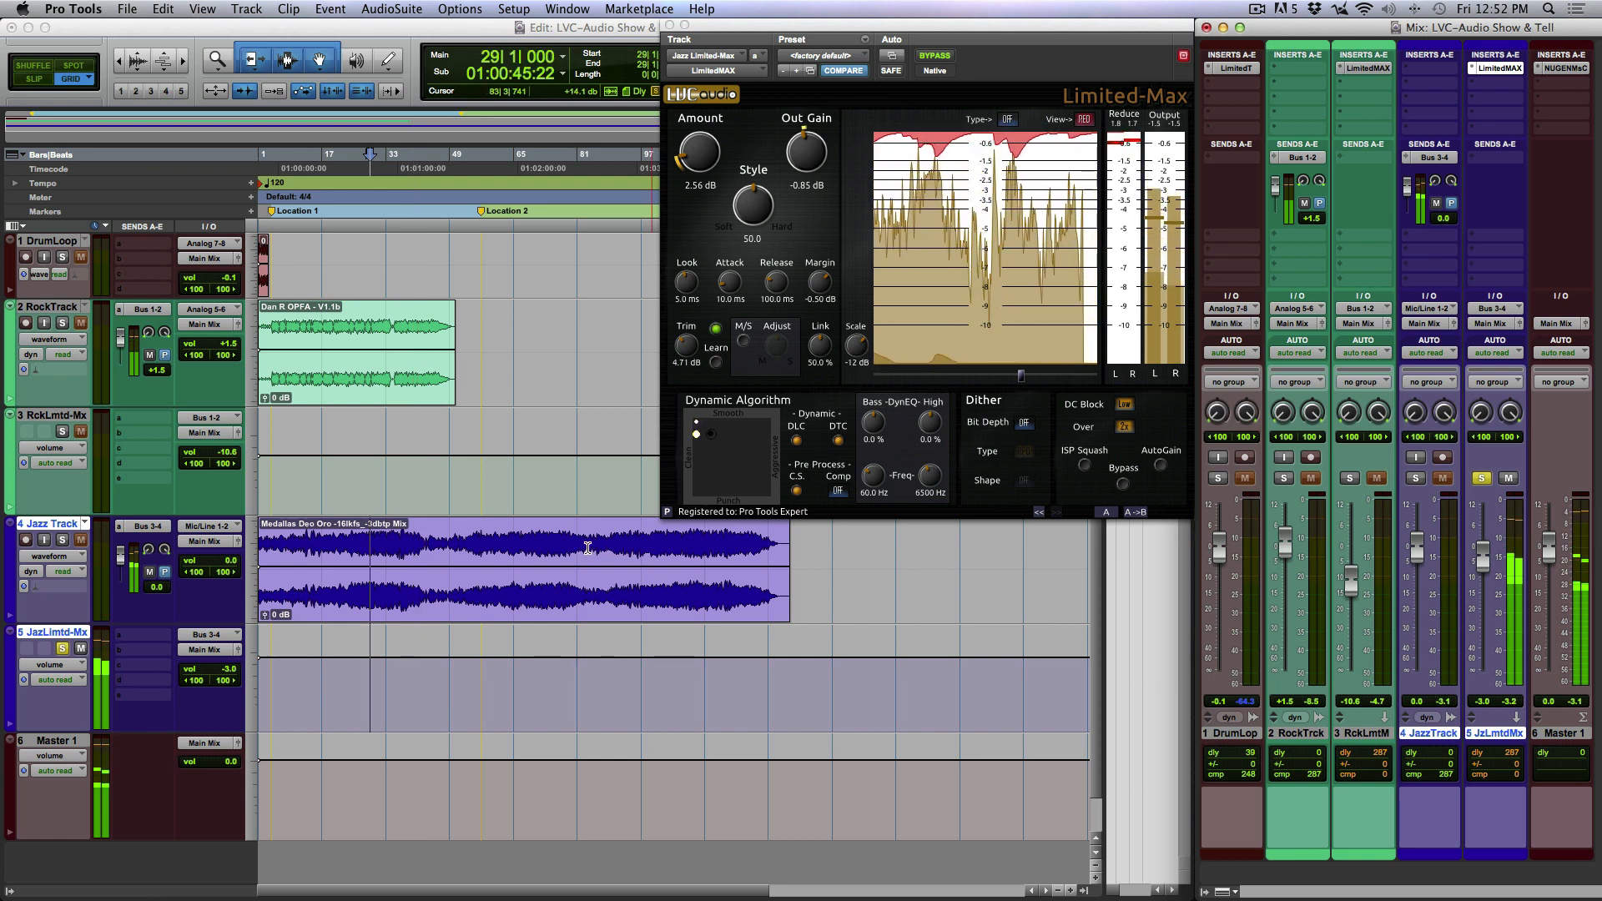
Play the limited jazz mix from memory location 2 and compare it with the plug-in bypassed and active, leaving the plug-in active
{"action": "key", "text": "KP_Decimal"}
{"action": "key", "text": "KP_2"}
{"action": "key", "text": "KP_Decimal"}
{"action": "key", "text": "space"}
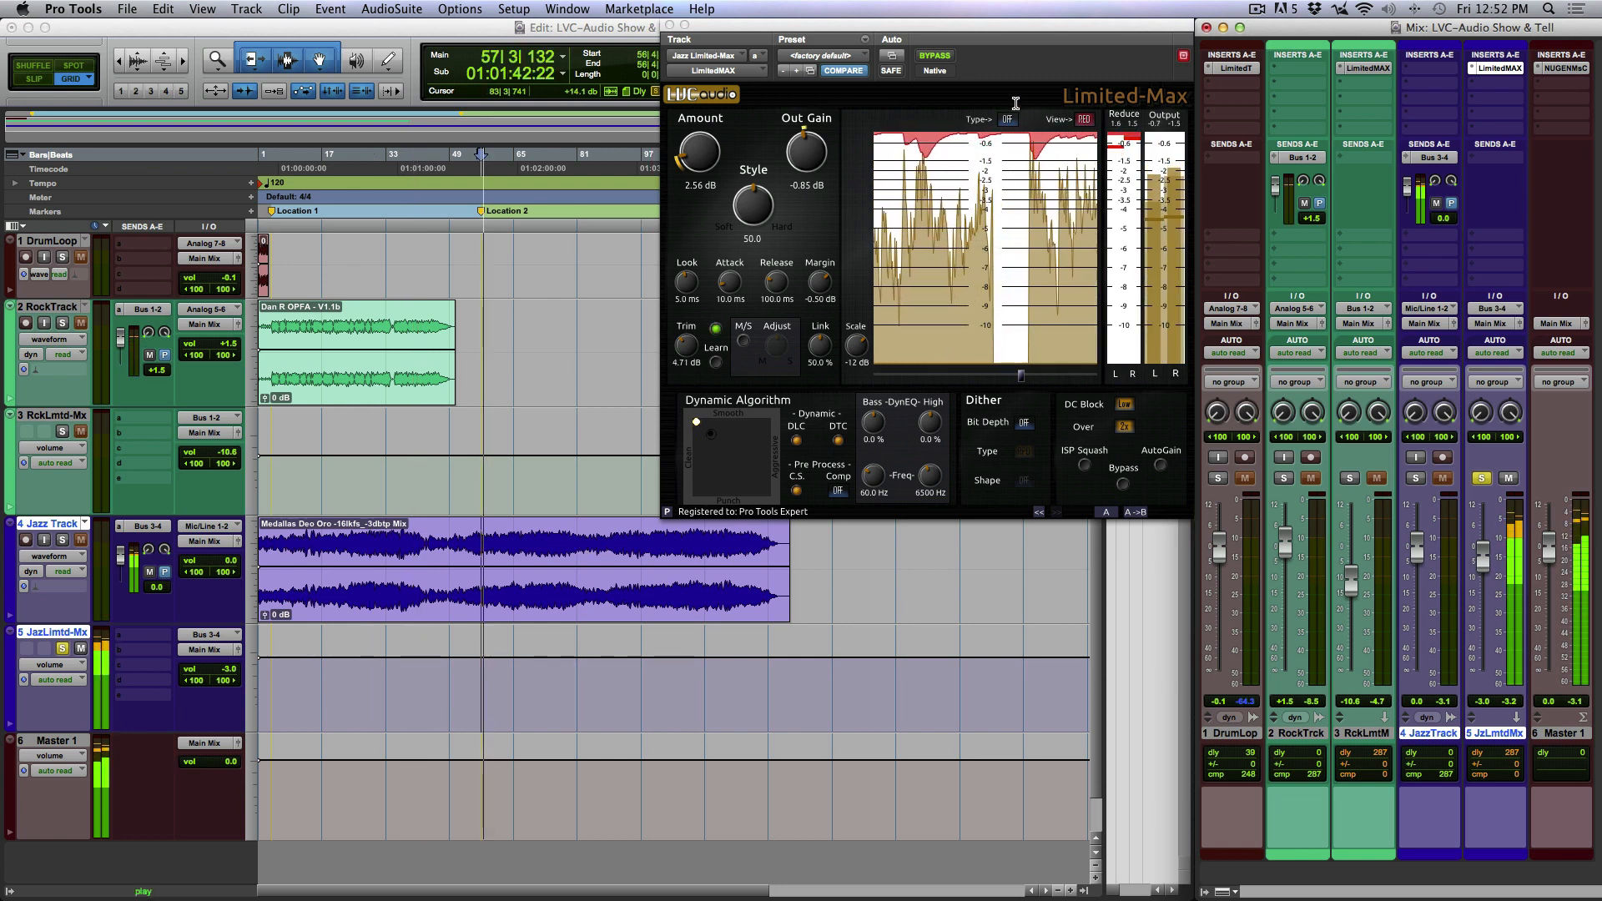
{"action": "left_click", "coordinate": [702, 161]}
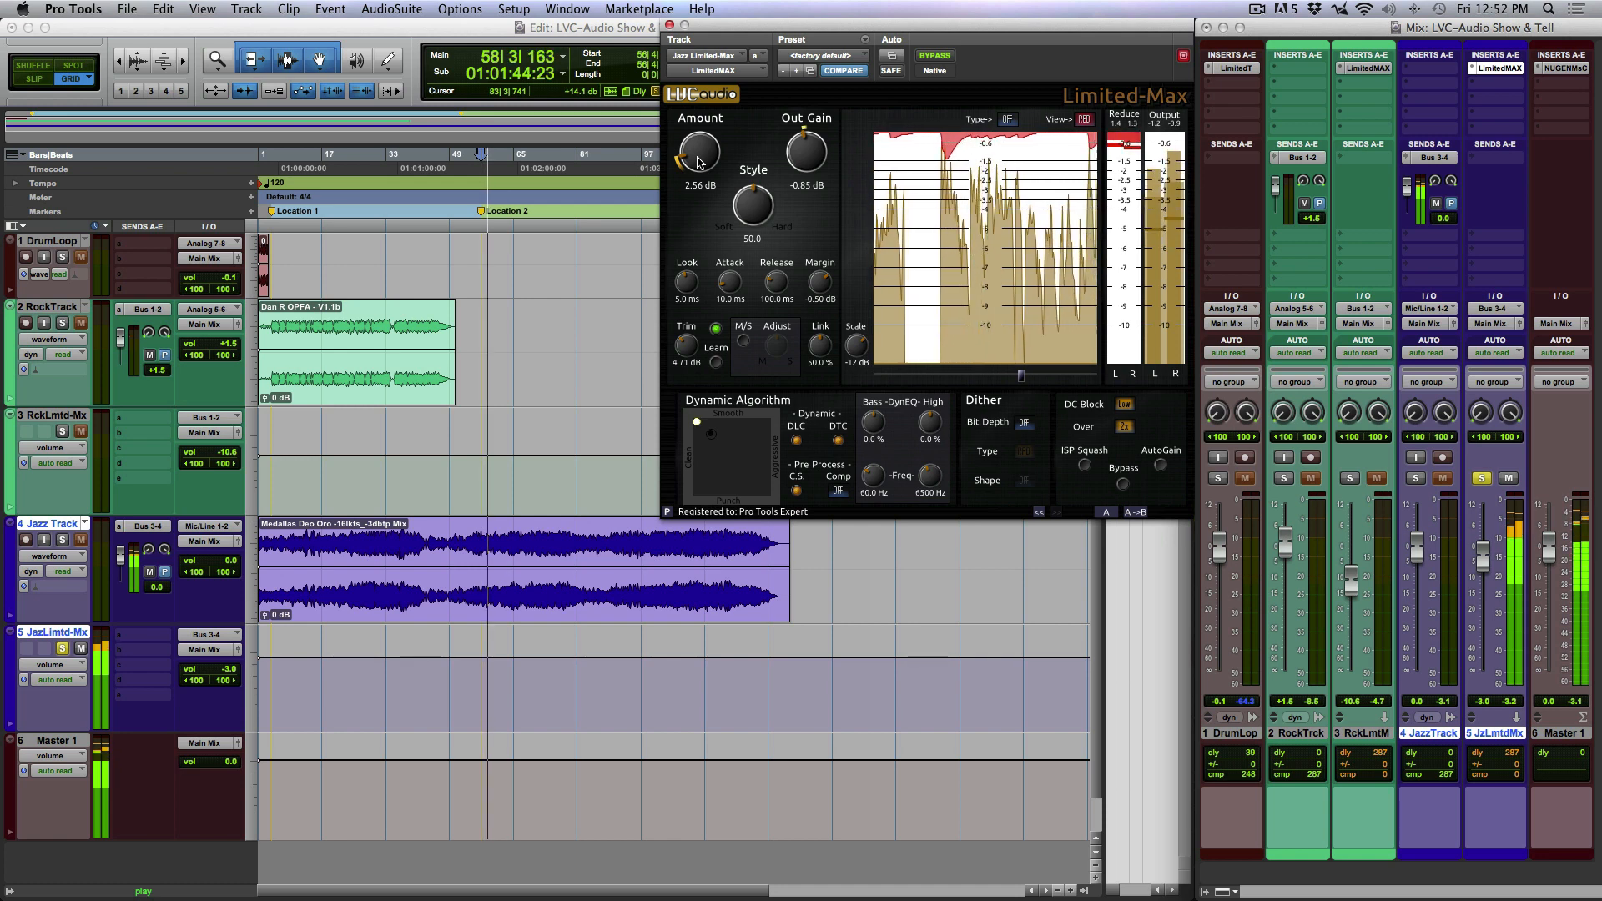
{"action": "left_click", "coordinate": [935, 56]}
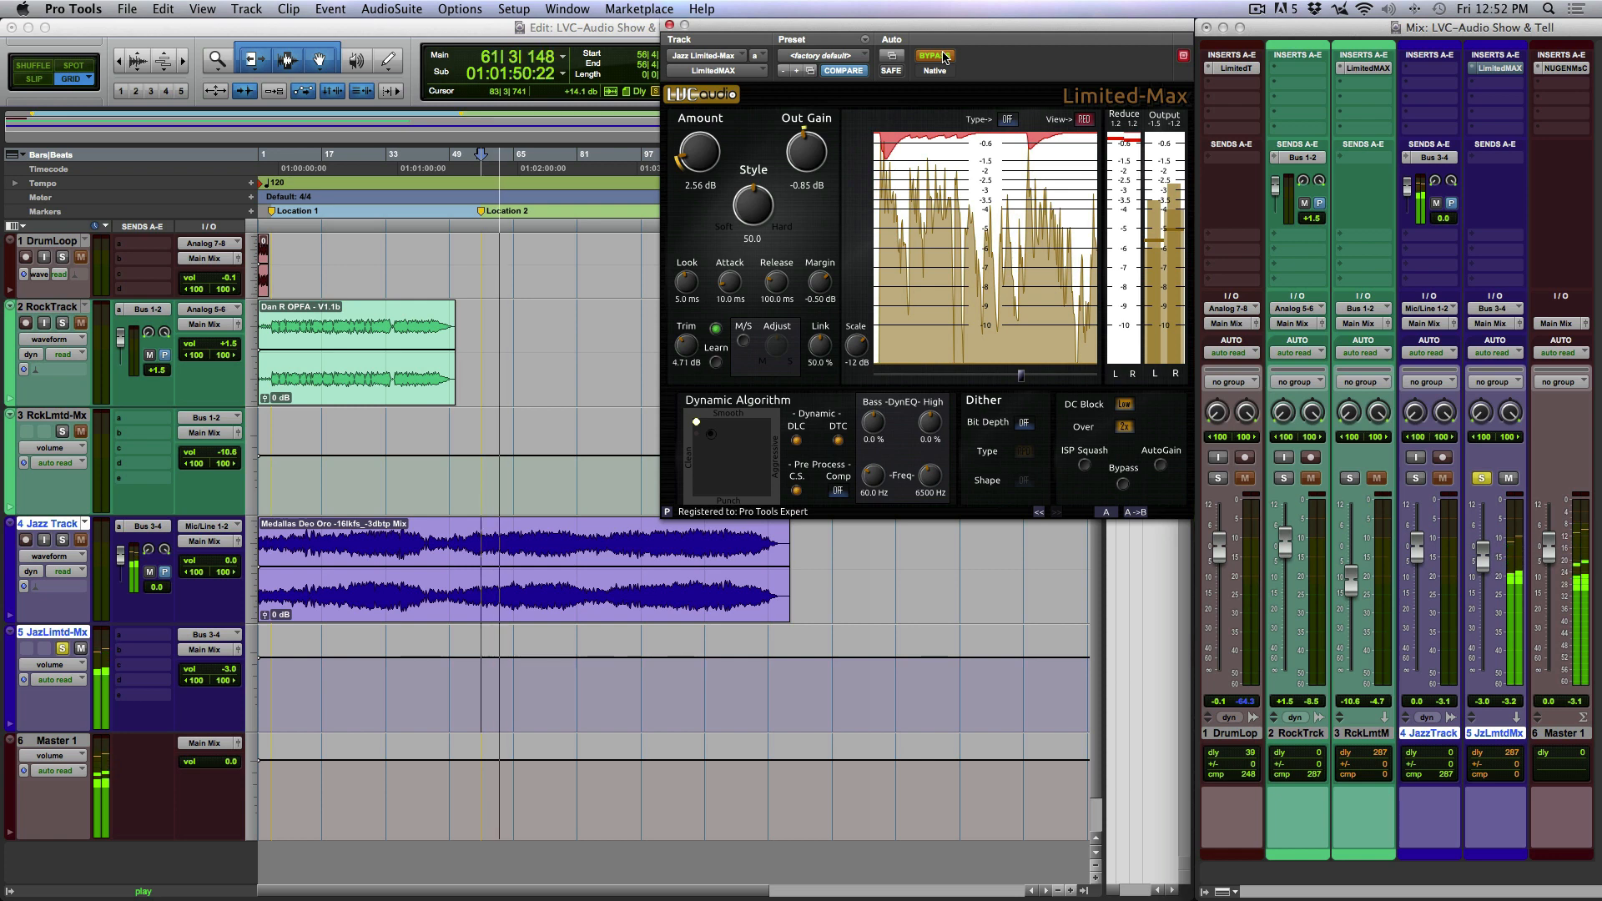
{"action": "left_click", "coordinate": [935, 56]}
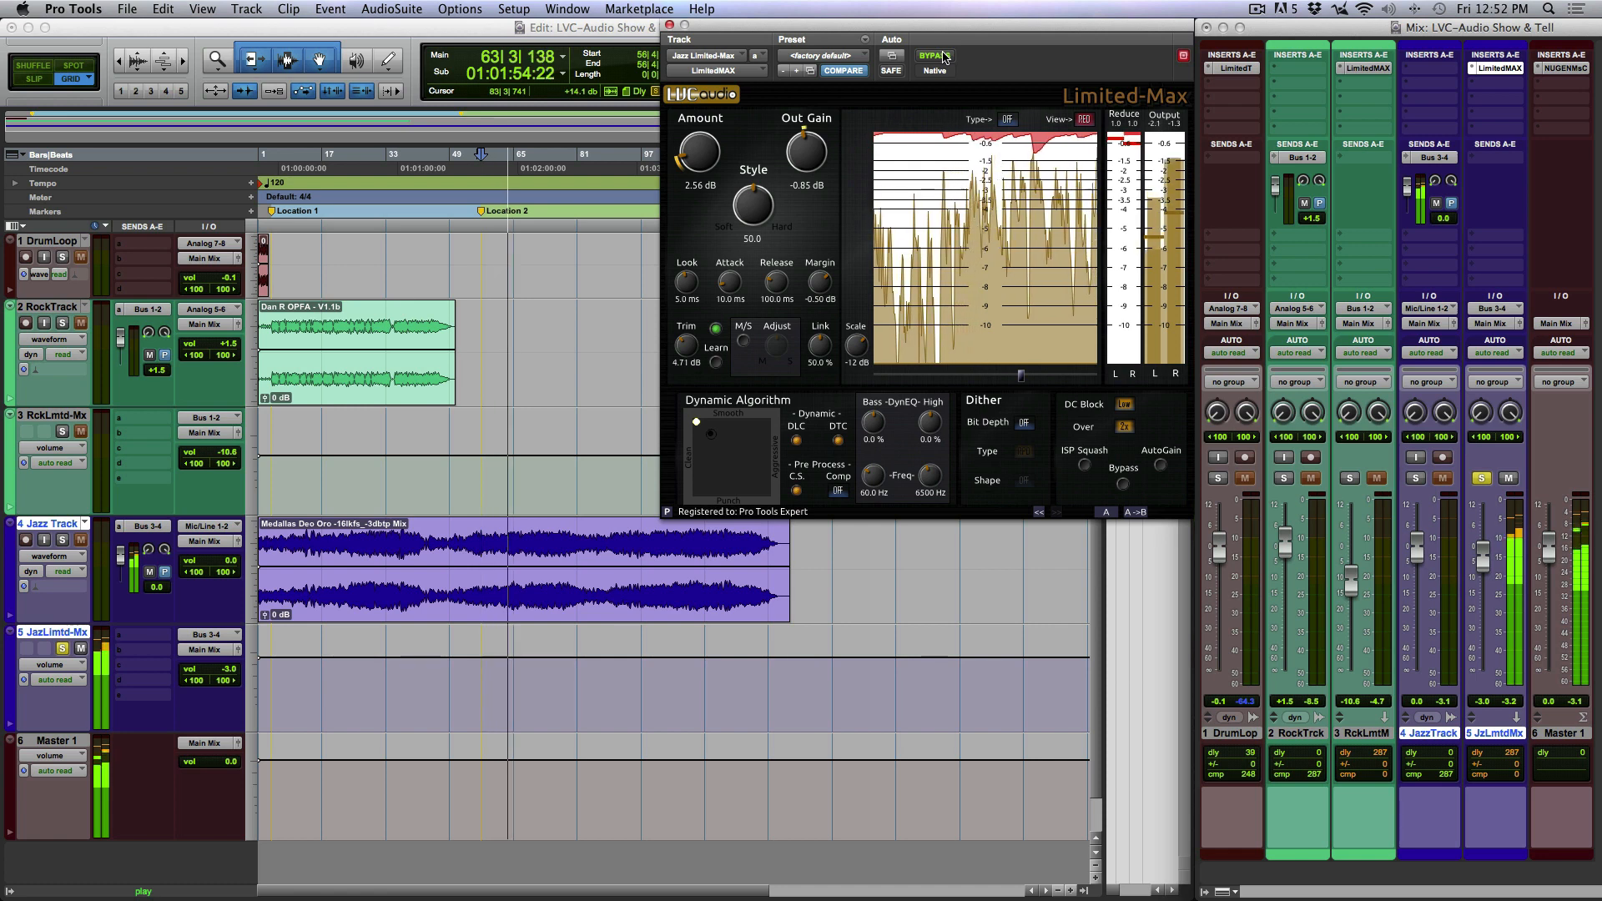
{"action": "left_click", "coordinate": [934, 56]}
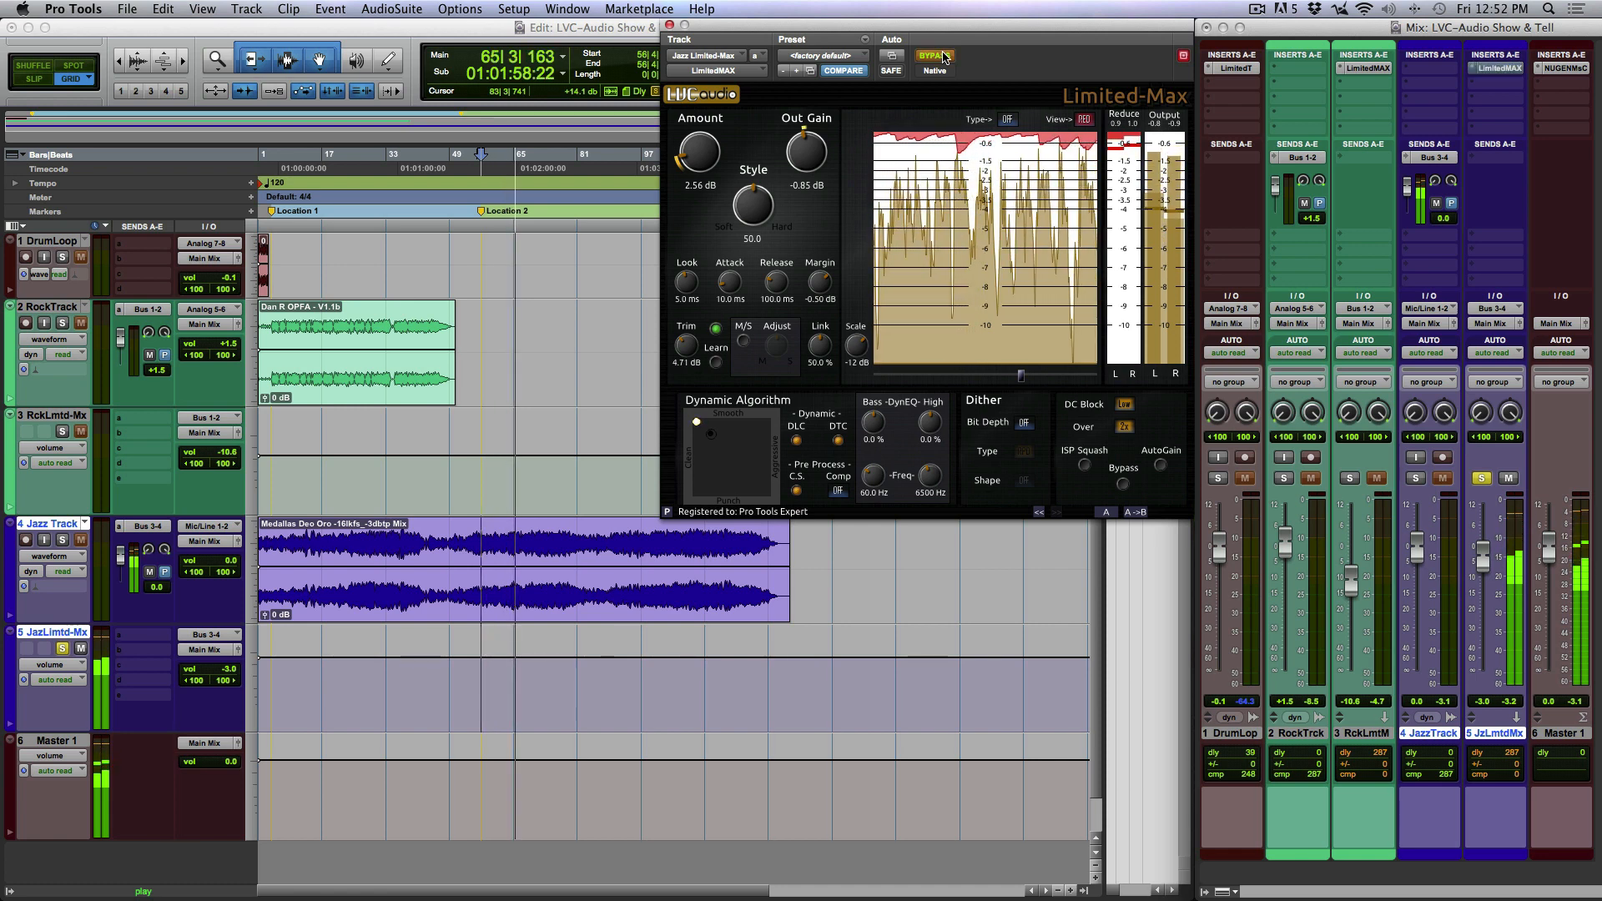
{"action": "left_click", "coordinate": [944, 54]}
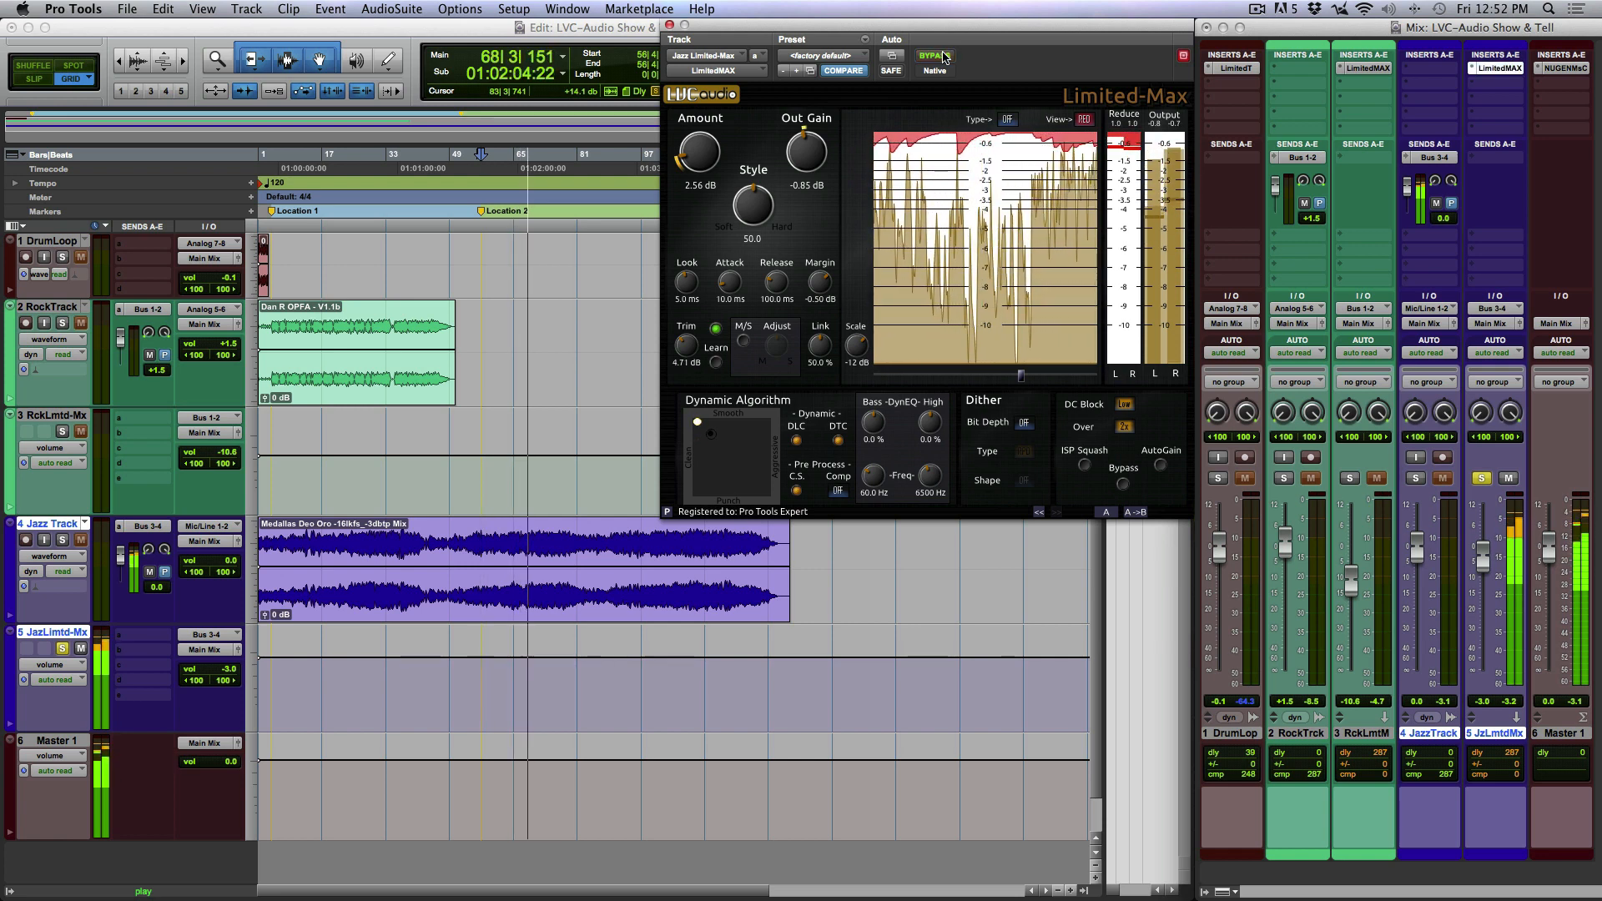
{"action": "key", "text": "space"}
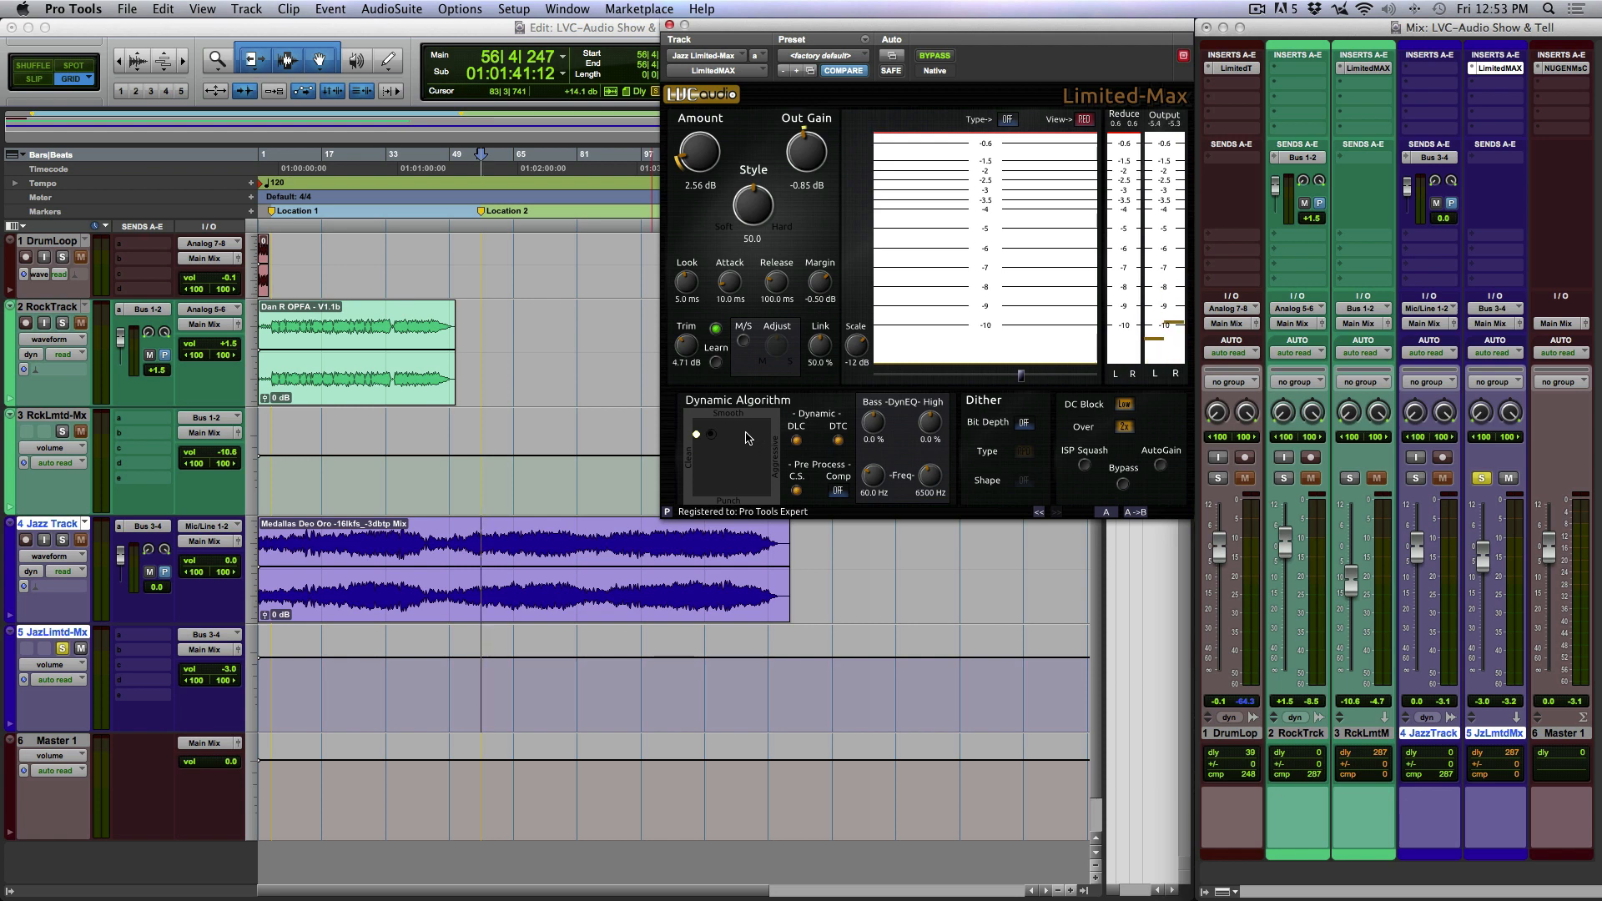
Replace the Limited-Max window with the DrumLoop track's Limited-T limiter, and zoom the timeline in on the drum clip at bar 1
{"action": "left_click", "coordinate": [670, 25]}
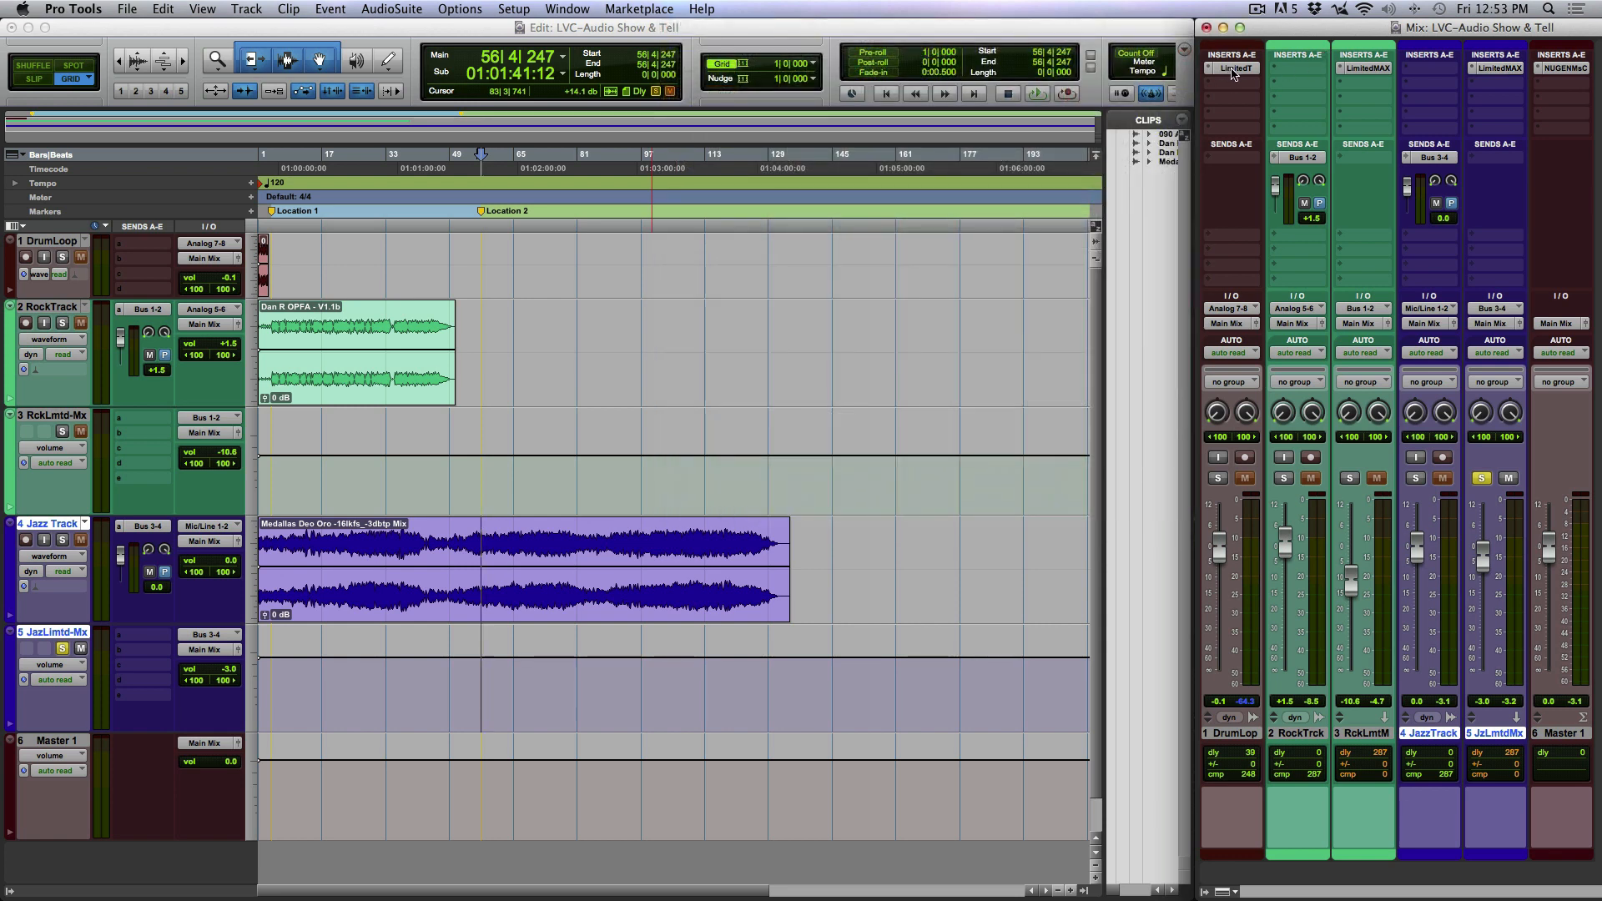
{"action": "left_click", "coordinate": [1232, 70]}
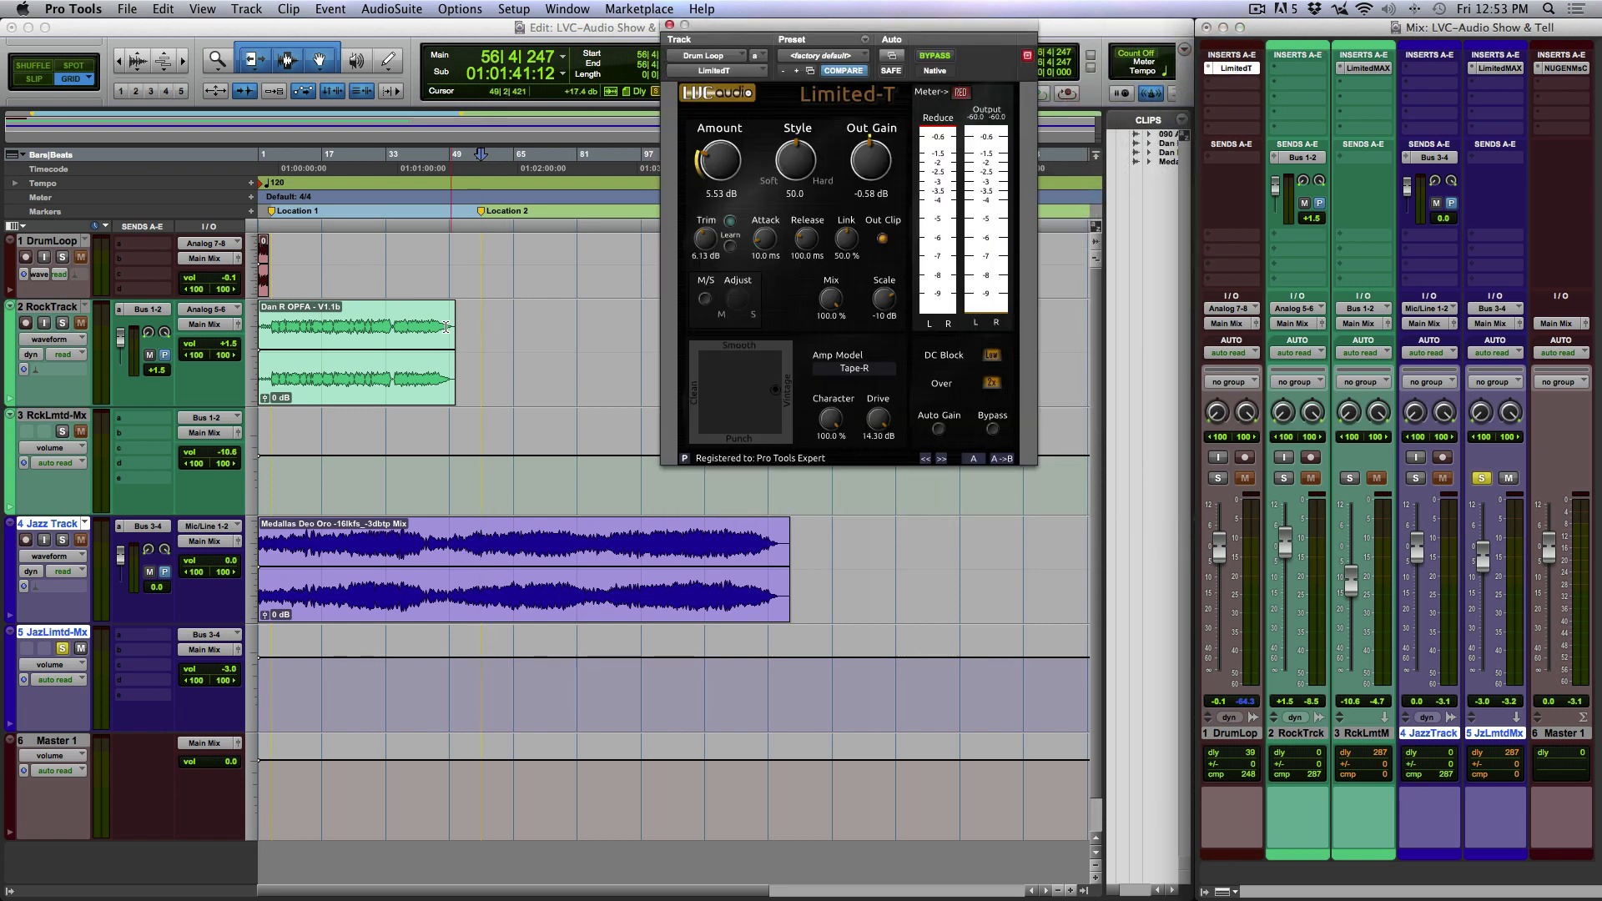
{"action": "left_click", "coordinate": [393, 255]}
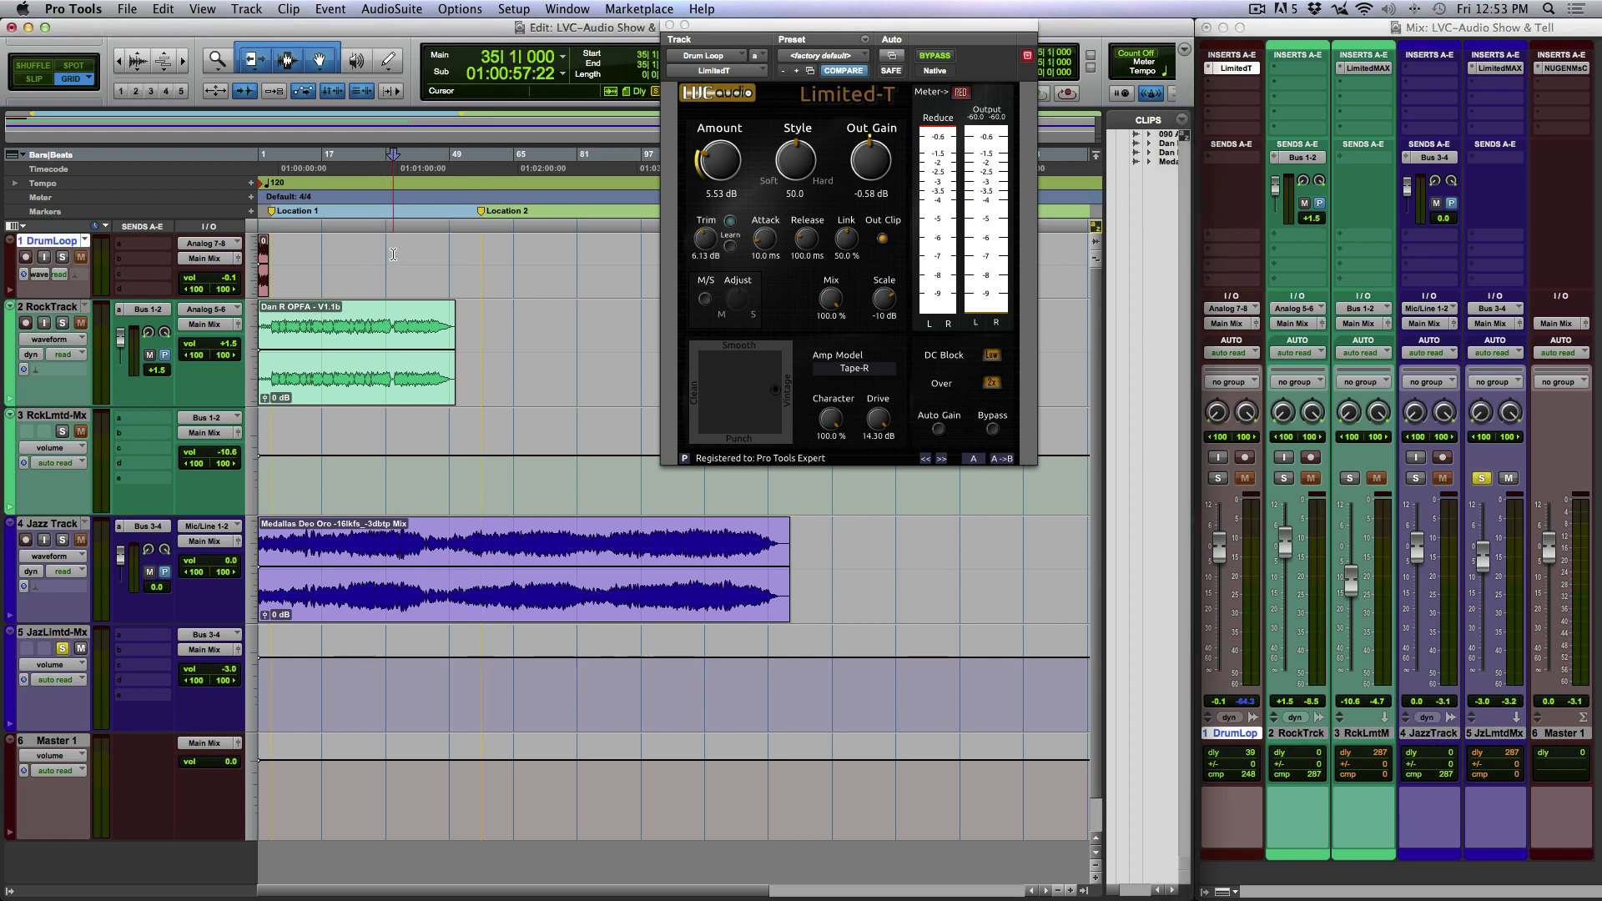
{"action": "key", "text": "t"}
{"action": "key", "text": "t"}
{"action": "key", "text": "t"}
{"action": "key", "text": "t"}
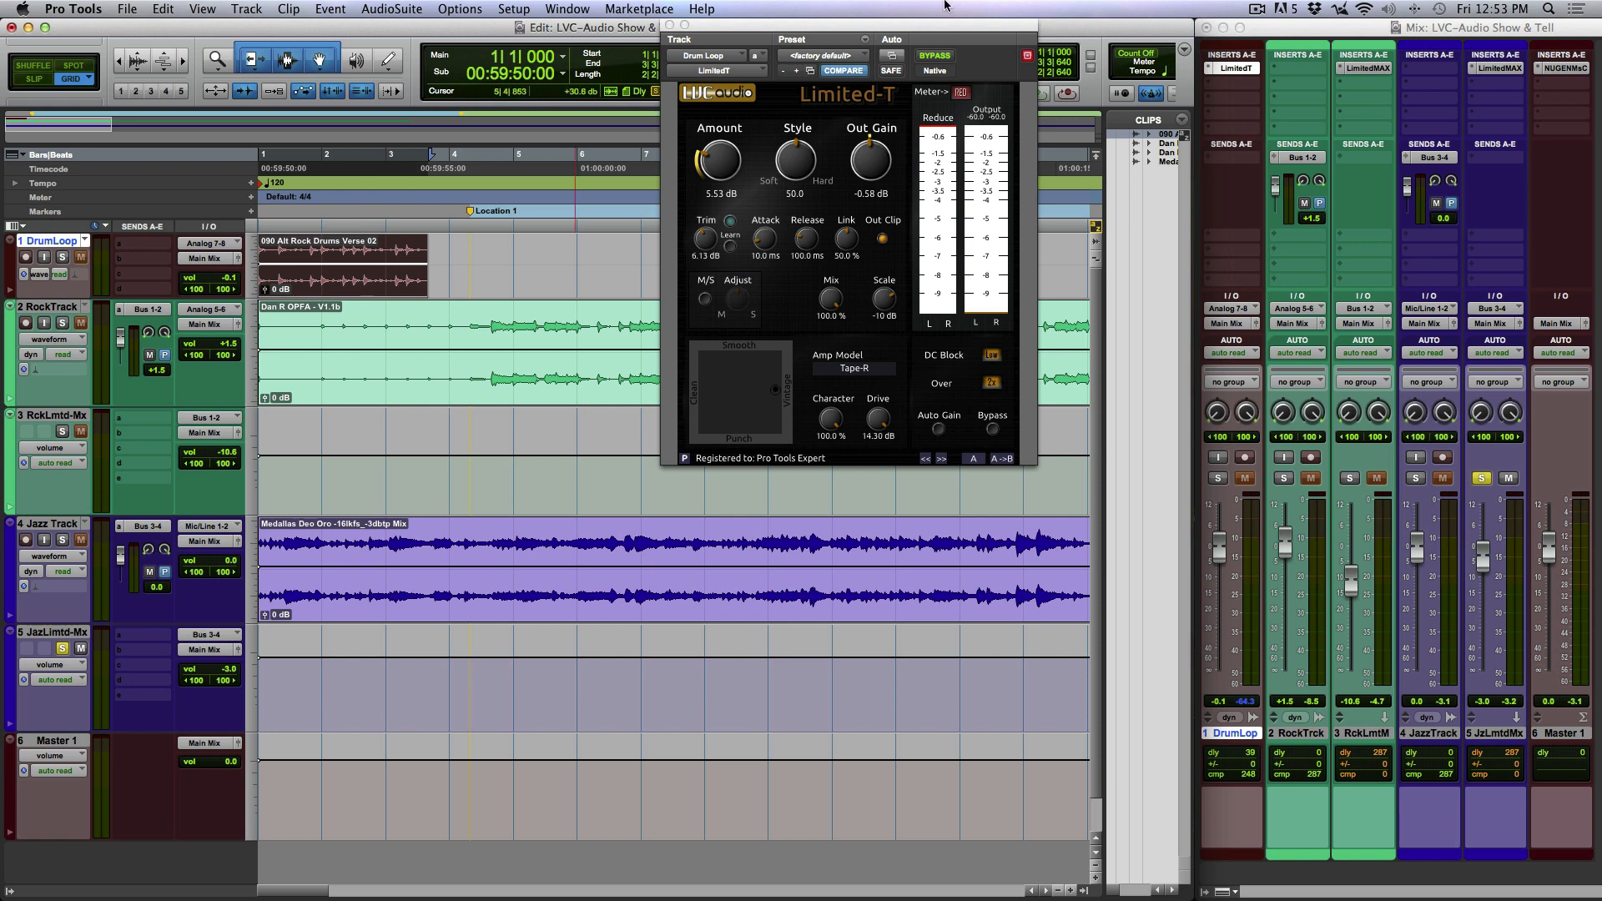
Move the Limited-T window farther from the drum clip, set its Scale to -8 dB, and bypass the plug-in
{"action": "left_click_drag", "start_coordinate": [949, 29], "coordinate": [1015, 5]}
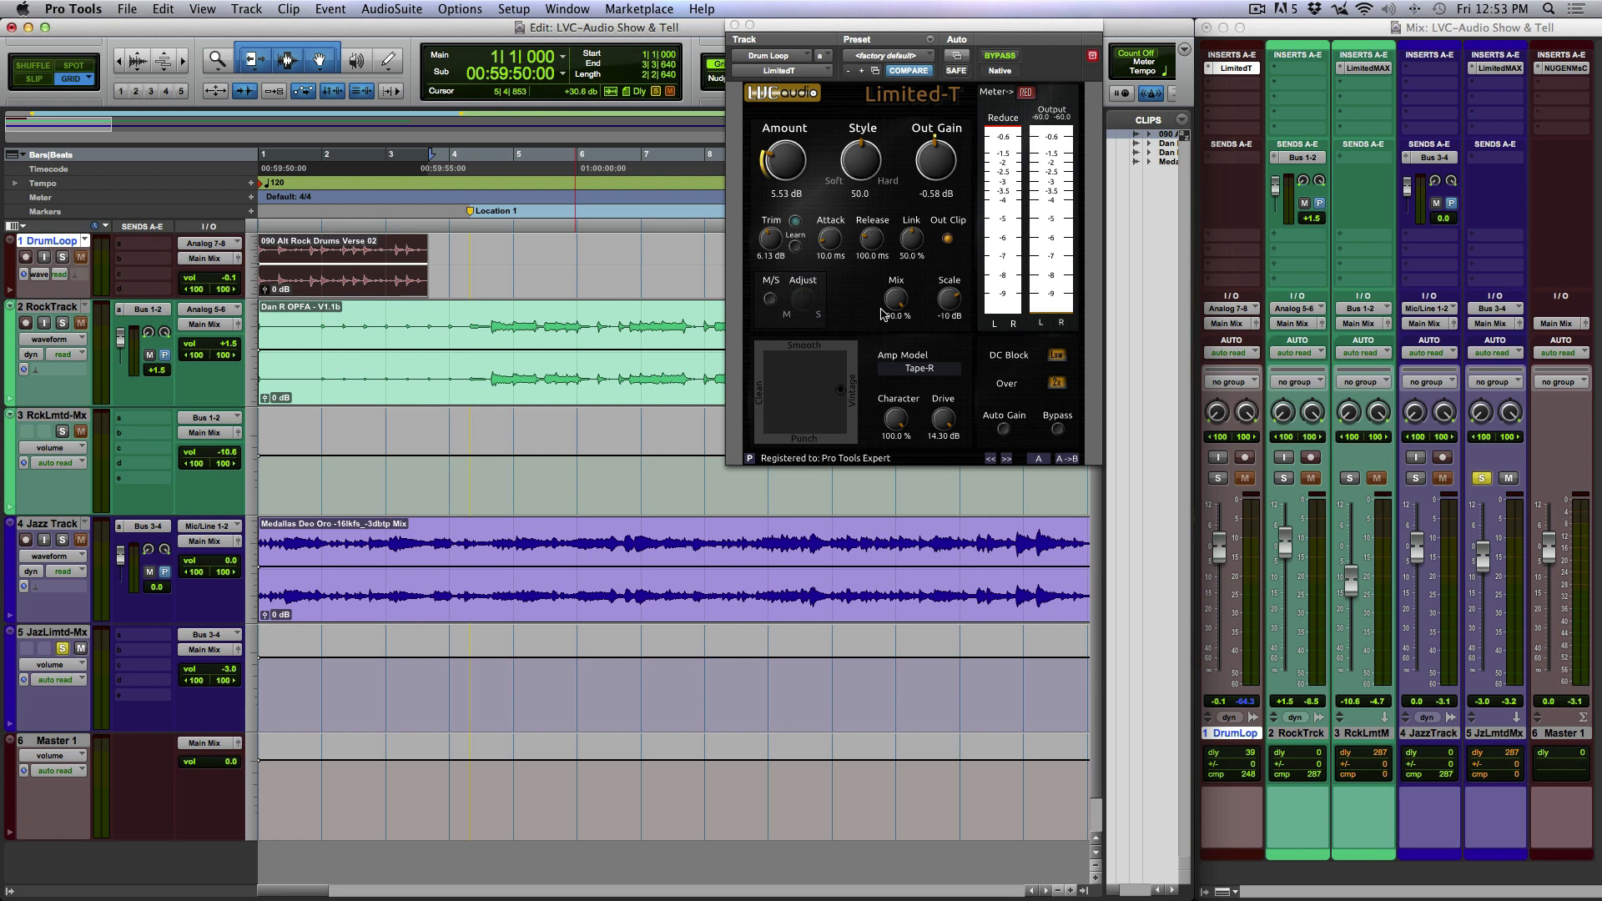
{"action": "left_click_drag", "start_coordinate": [960, 298], "coordinate": [948, 302]}
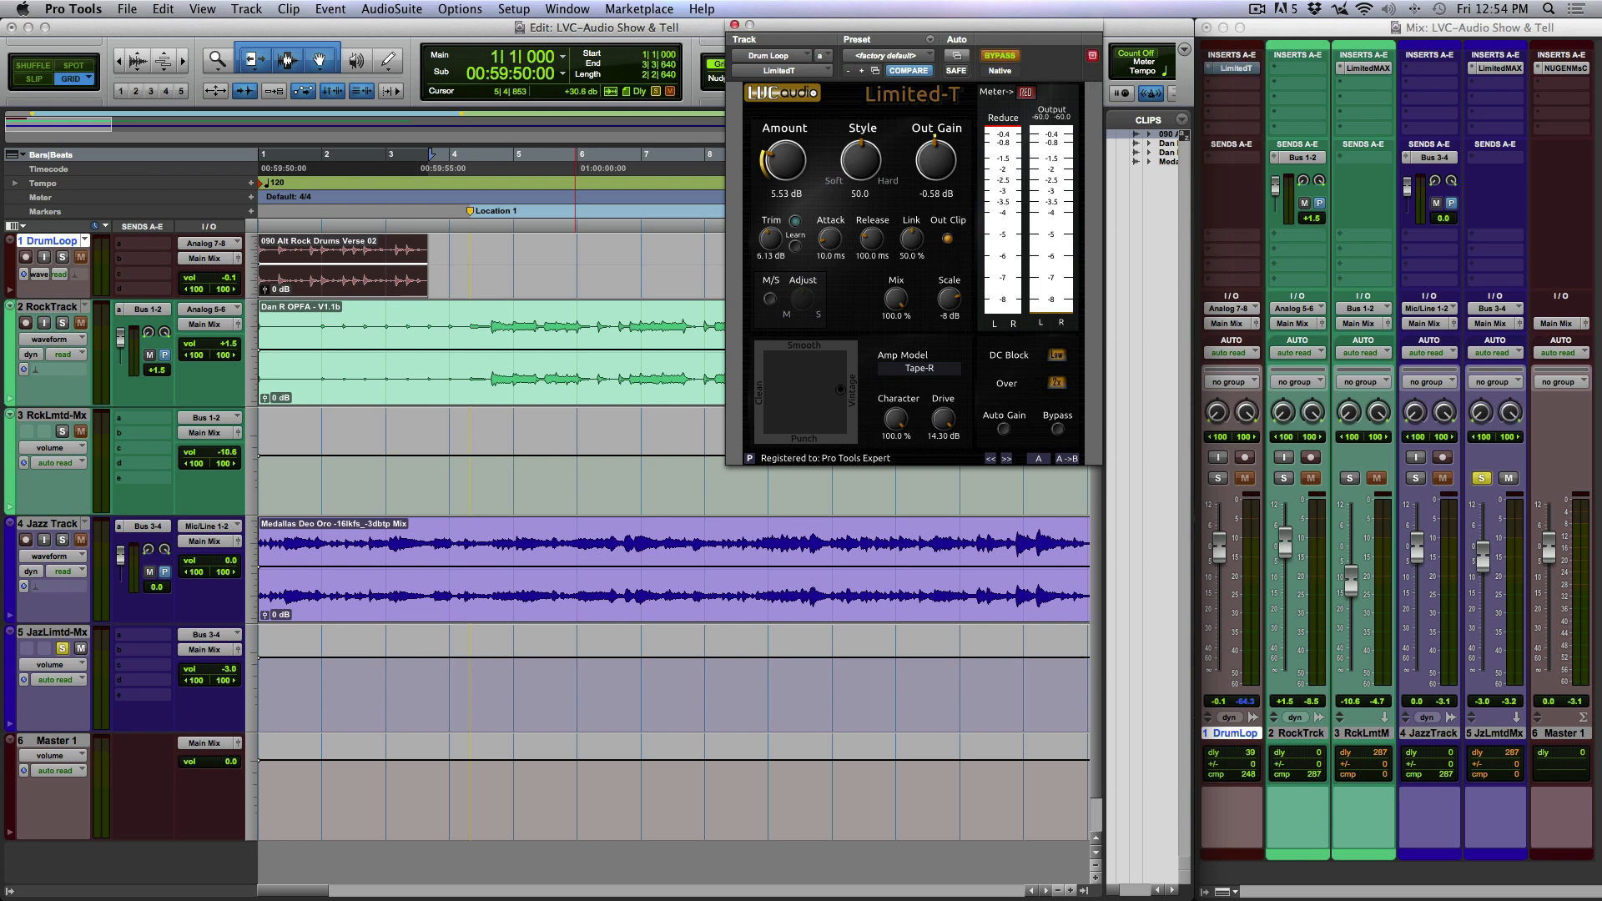
Solo the DrumLoop track instead of JazLimtd-Mx, play it from bar 1, and set the Master 1 fader to -2.0 dB
{"action": "left_click_drag", "start_coordinate": [1554, 564], "coordinate": [1550, 574]}
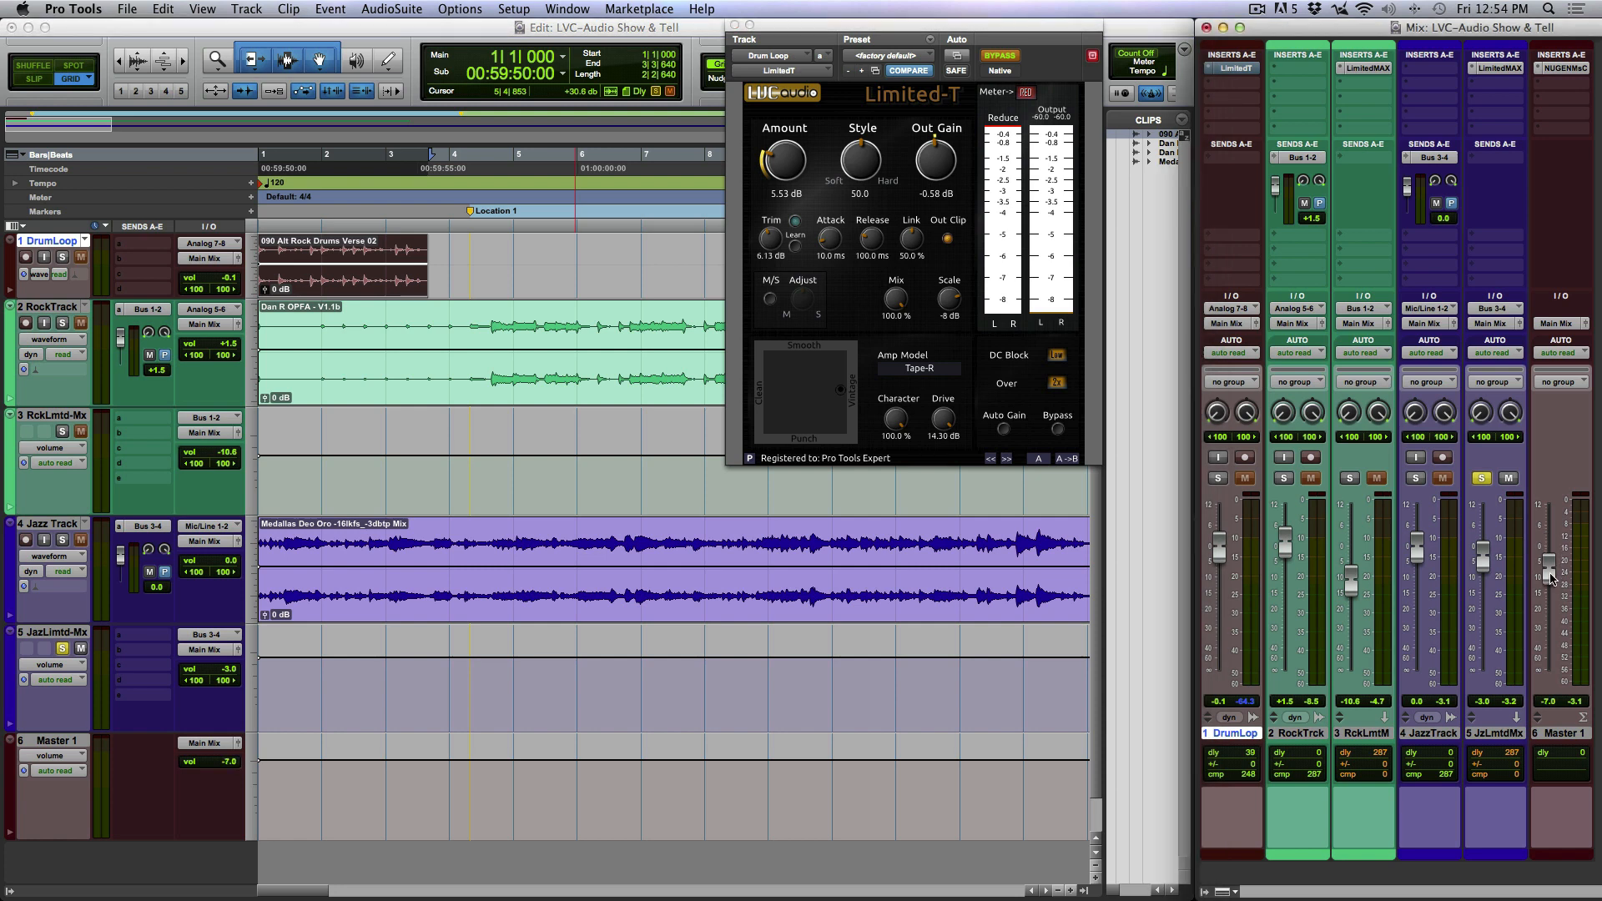
{"action": "key", "text": "space"}
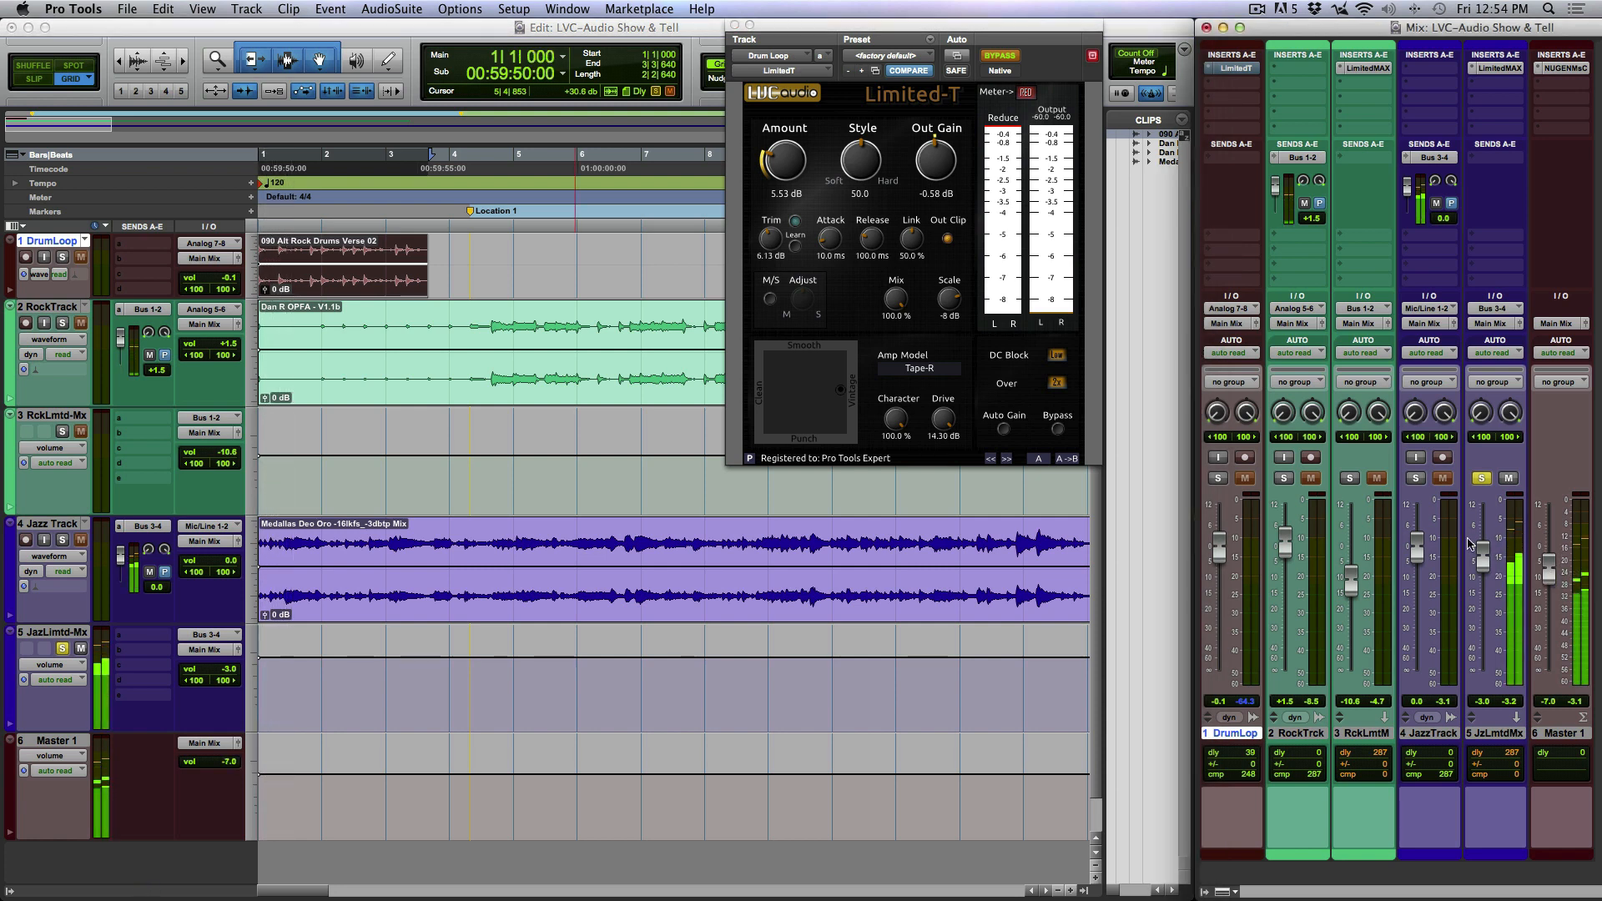
{"action": "left_click", "coordinate": [1218, 479]}
{"action": "key", "text": "space"}
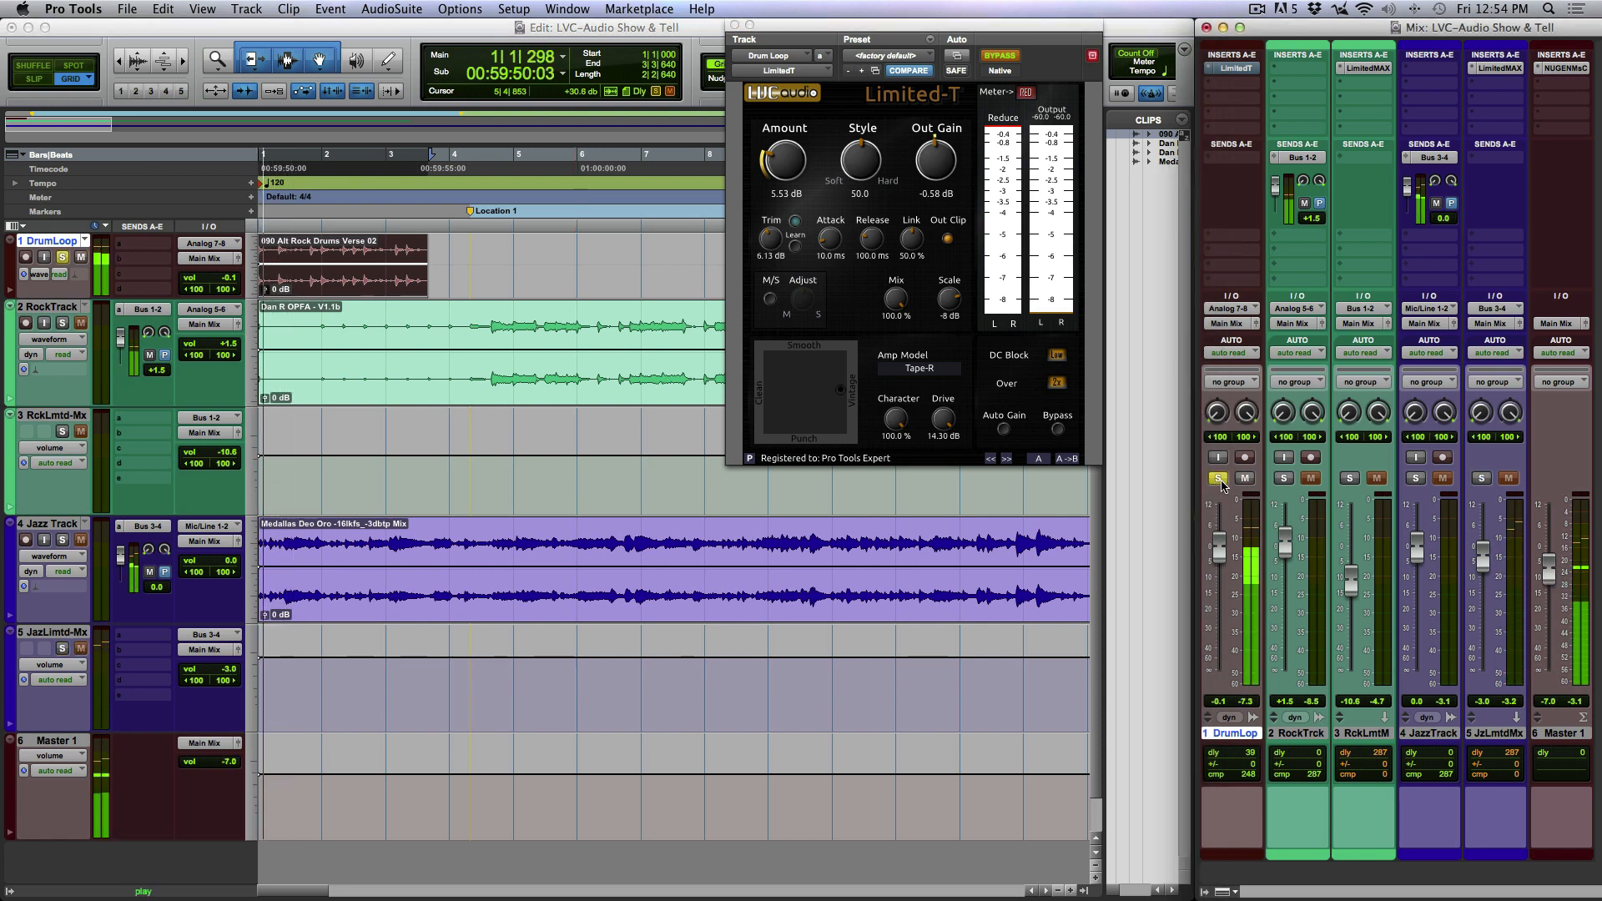
{"action": "left_click_drag", "start_coordinate": [1551, 576], "coordinate": [1553, 562]}
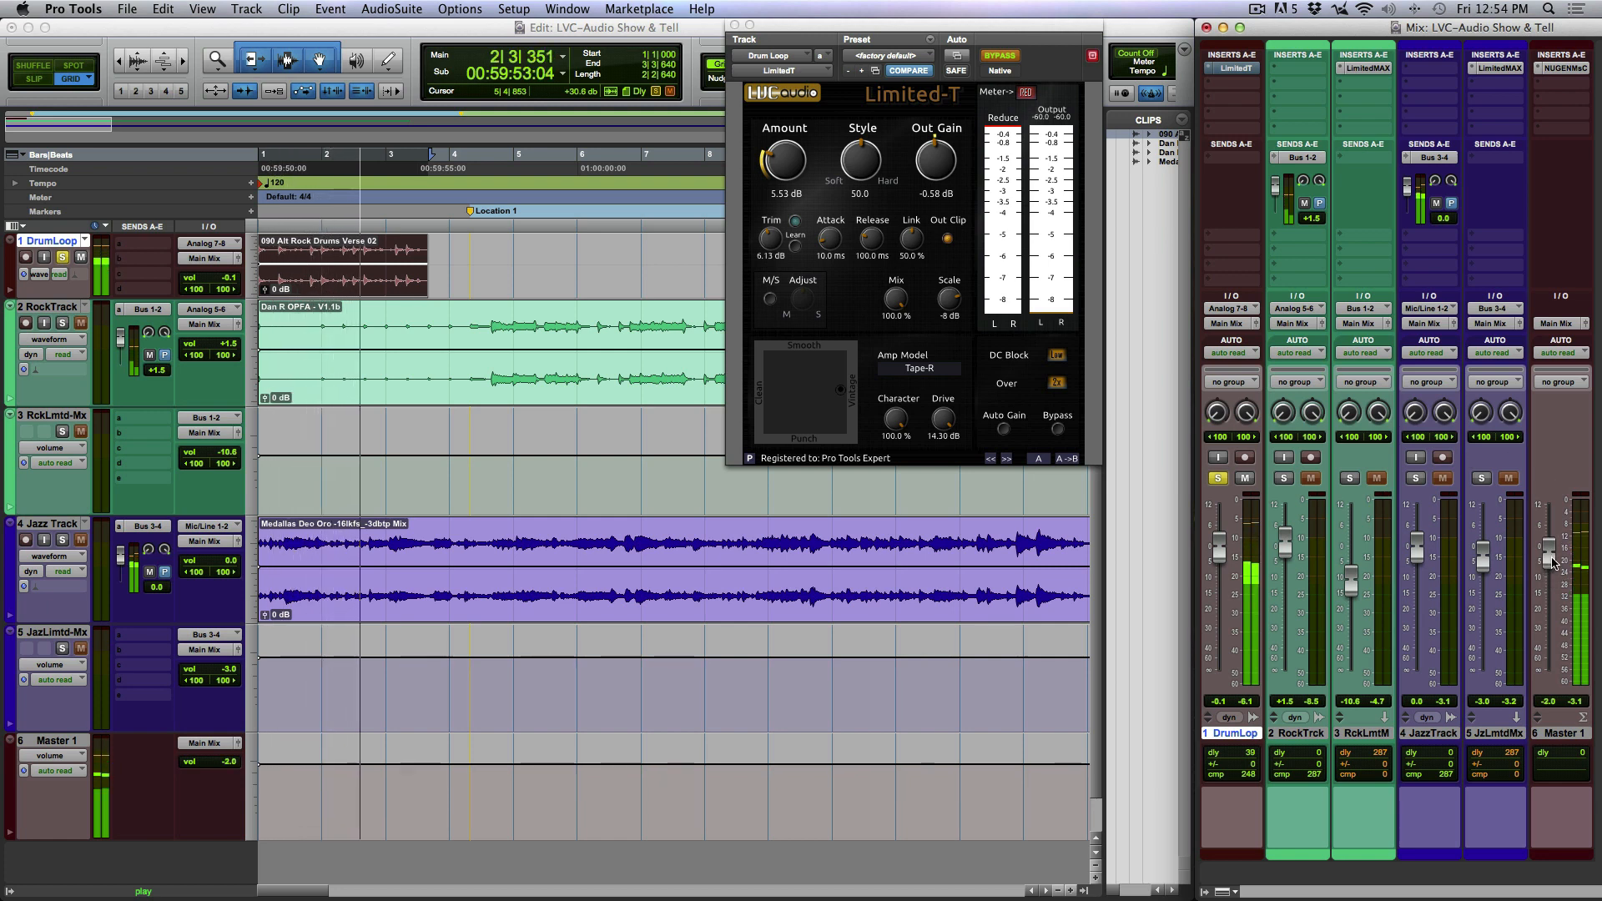
Reactivate the bypassed Limited-T plug-in and lower the Master 1 fader to -6.2 dB
{"action": "left_click", "coordinate": [995, 56]}
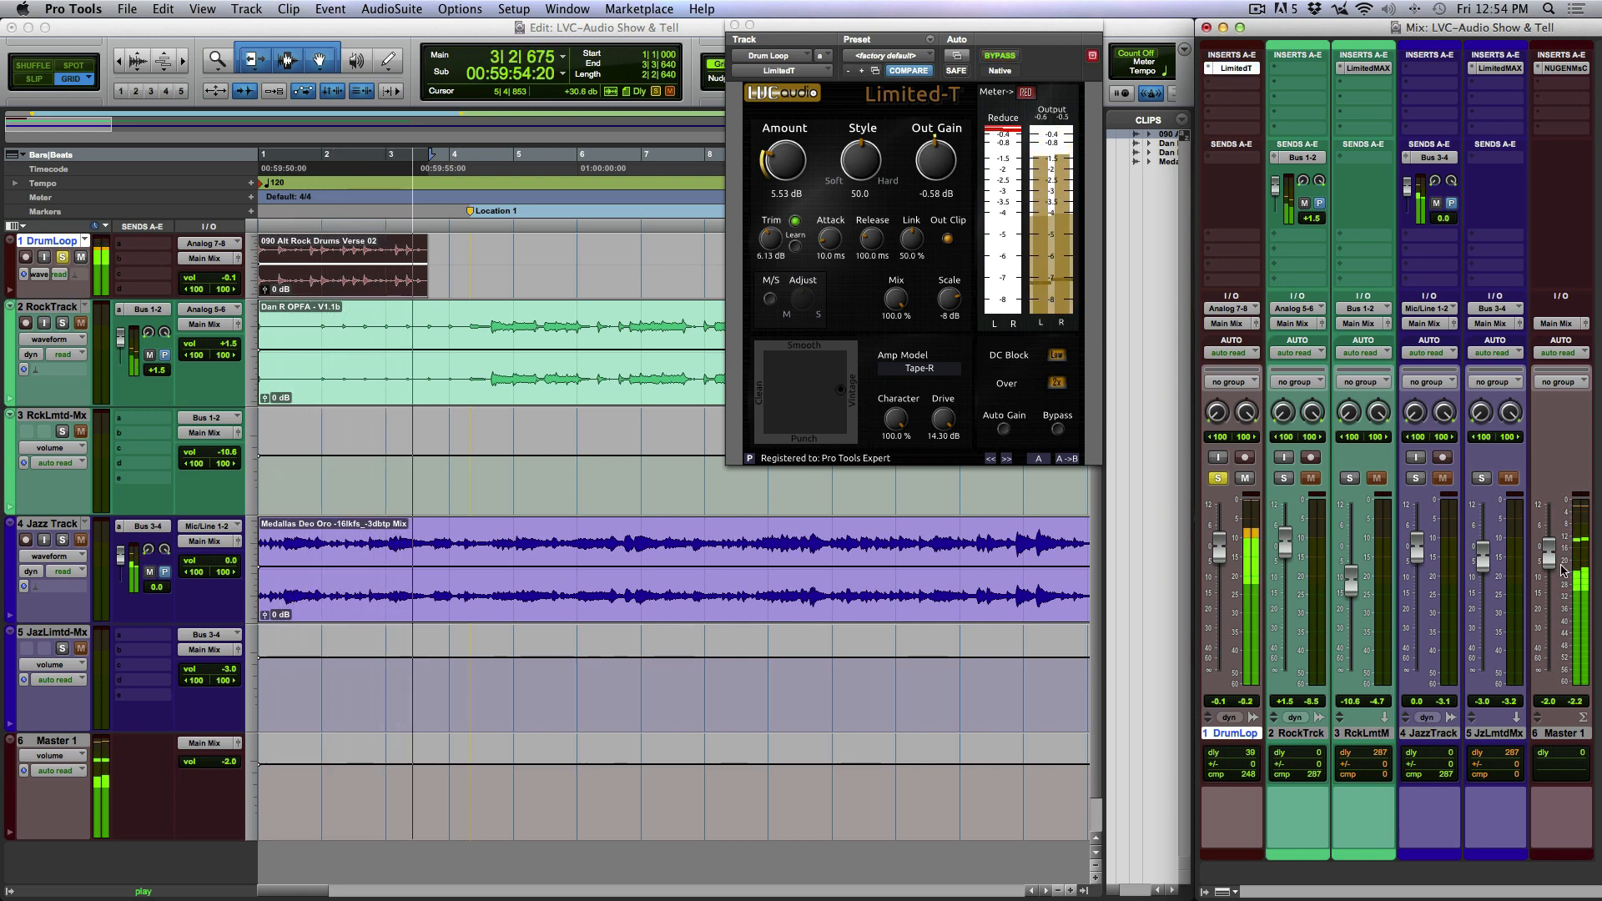
{"action": "left_click_drag", "start_coordinate": [1549, 562], "coordinate": [1549, 576]}
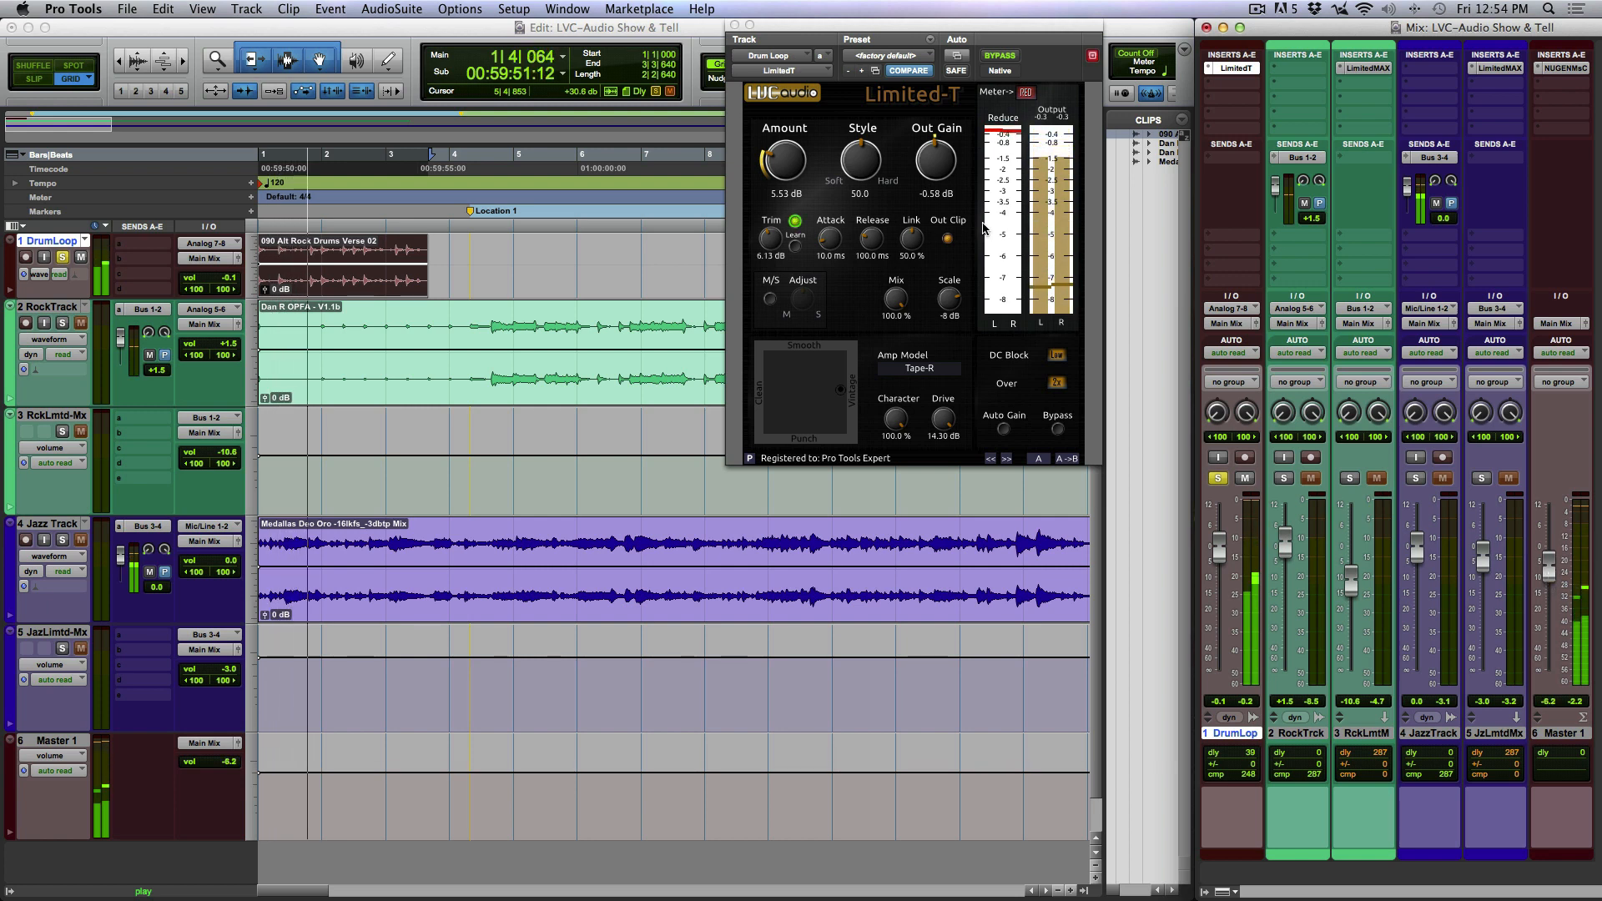
{"action": "left_click_drag", "start_coordinate": [900, 310], "coordinate": [907, 169]}
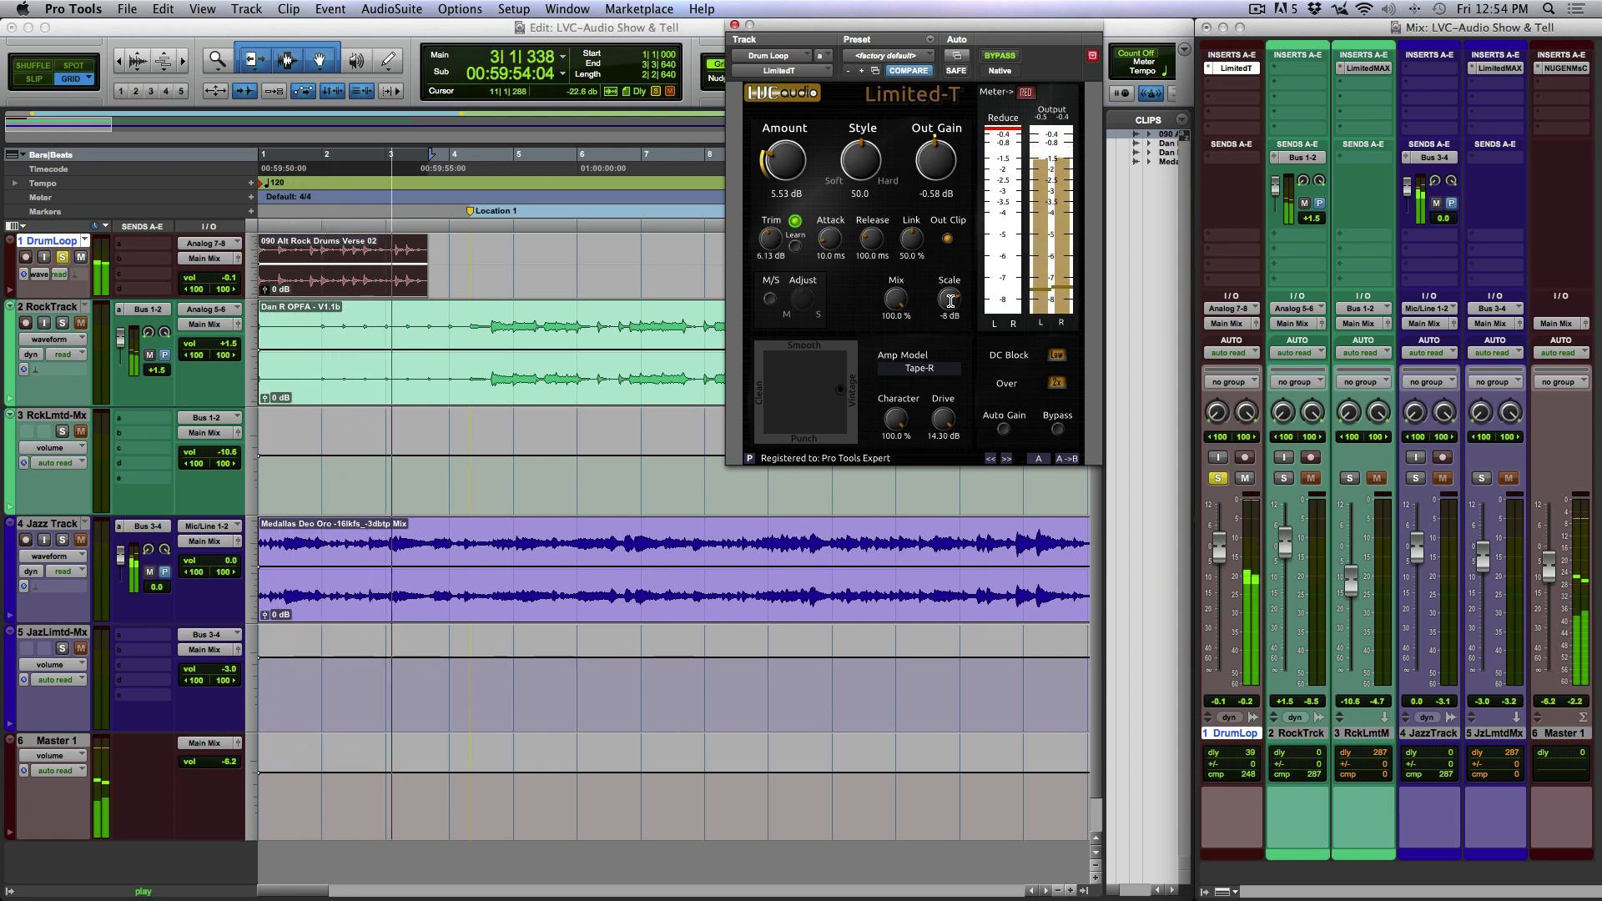
Set the Limited-T Scale to -7 dB, Out Gain to -3.81 dB and Amount to 9.29 dB
{"action": "left_click_drag", "start_coordinate": [950, 302], "coordinate": [949, 294]}
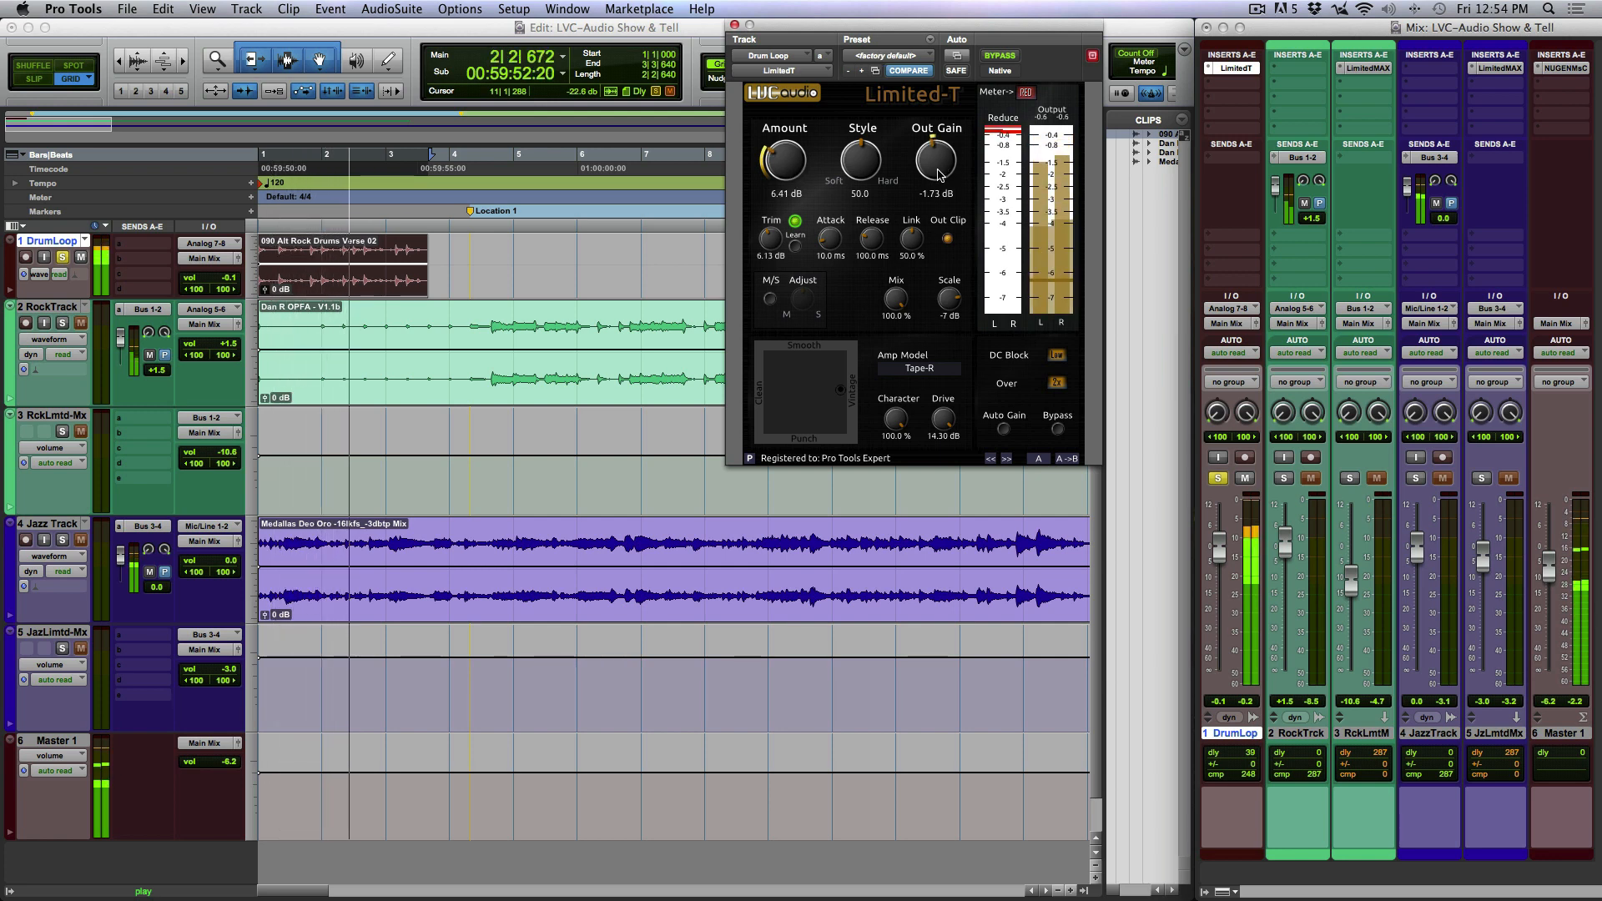
{"action": "left_click_drag", "start_coordinate": [937, 170], "coordinate": [940, 188]}
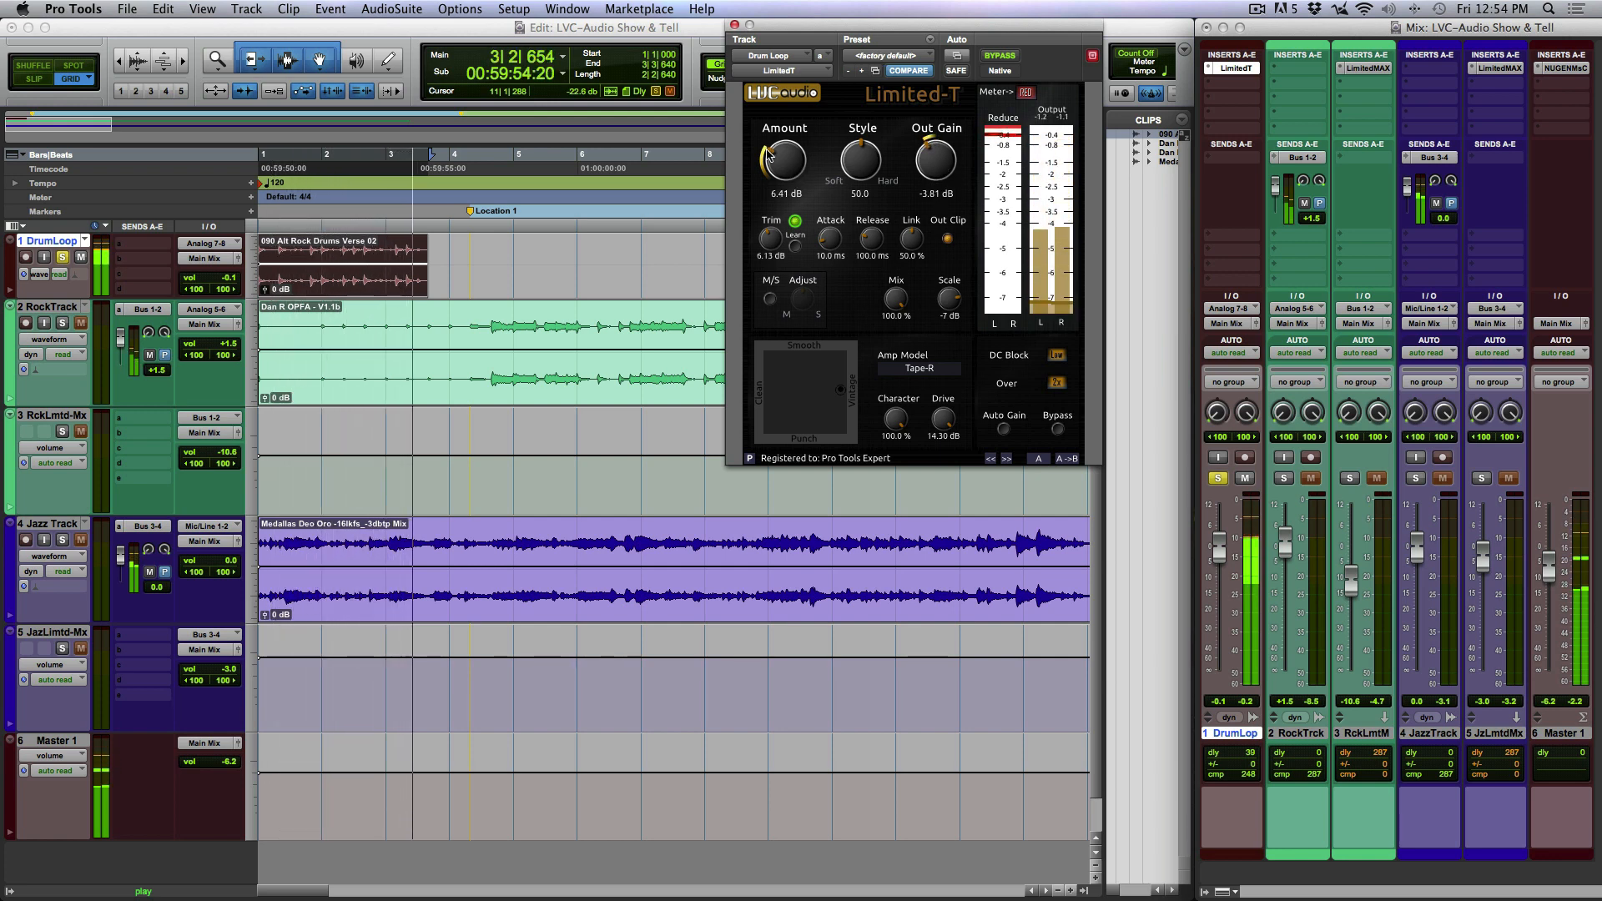
{"action": "left_click_drag", "start_coordinate": [784, 163], "coordinate": [783, 126]}
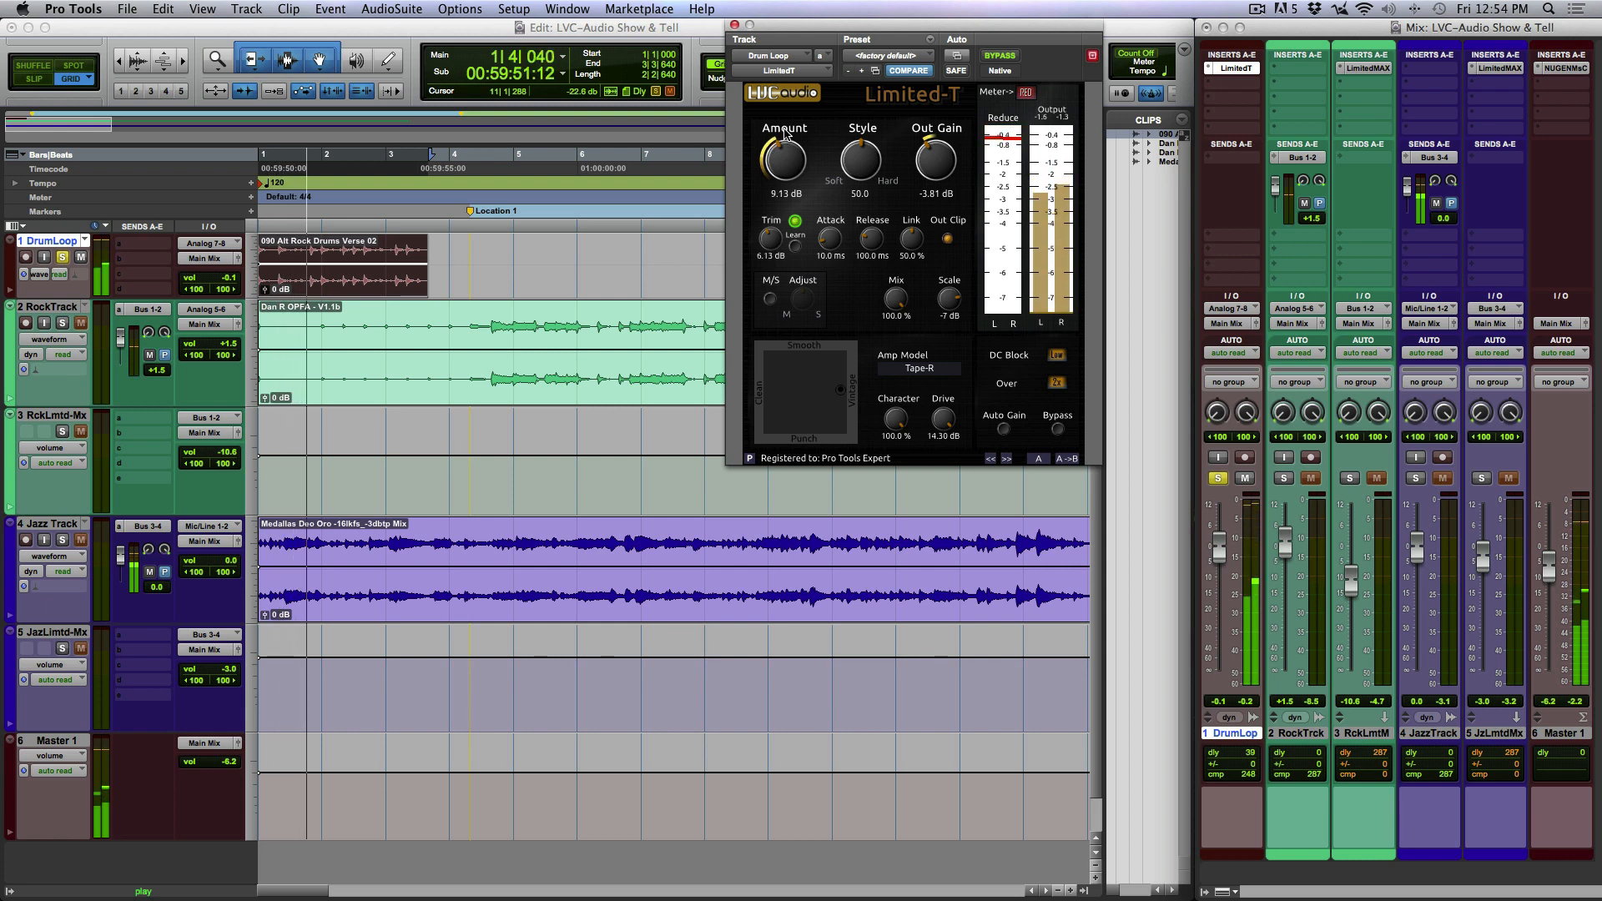
Audition the Limited-T and Modern amp models on the drum loop, and lower the Drive with Modern selected
{"action": "left_click", "coordinate": [913, 369]}
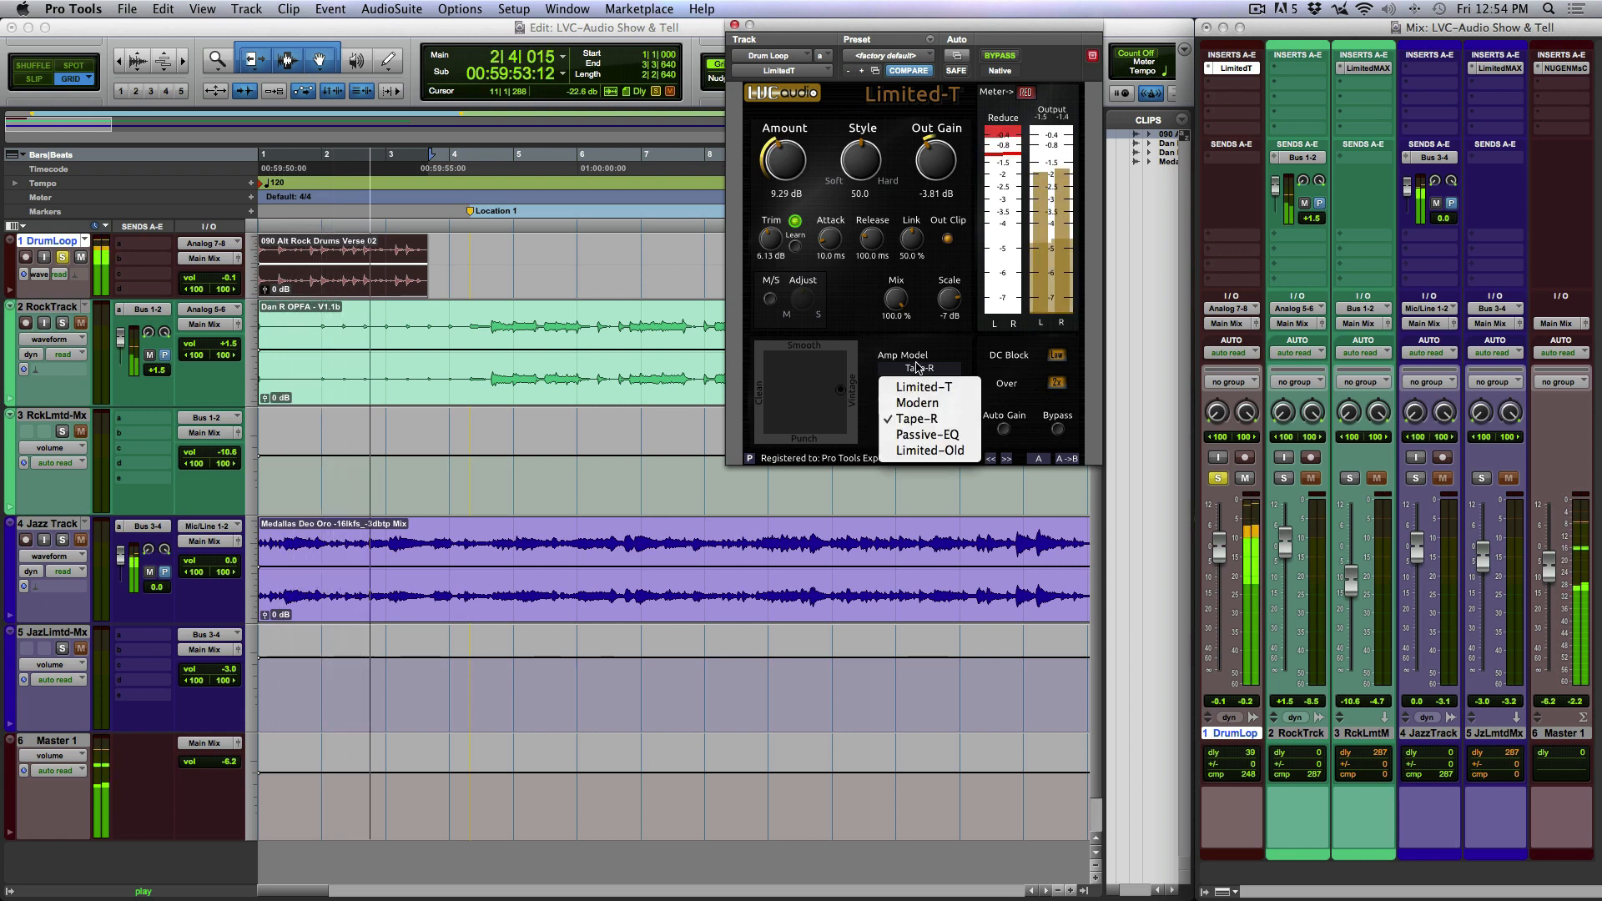
{"action": "left_click", "coordinate": [921, 388]}
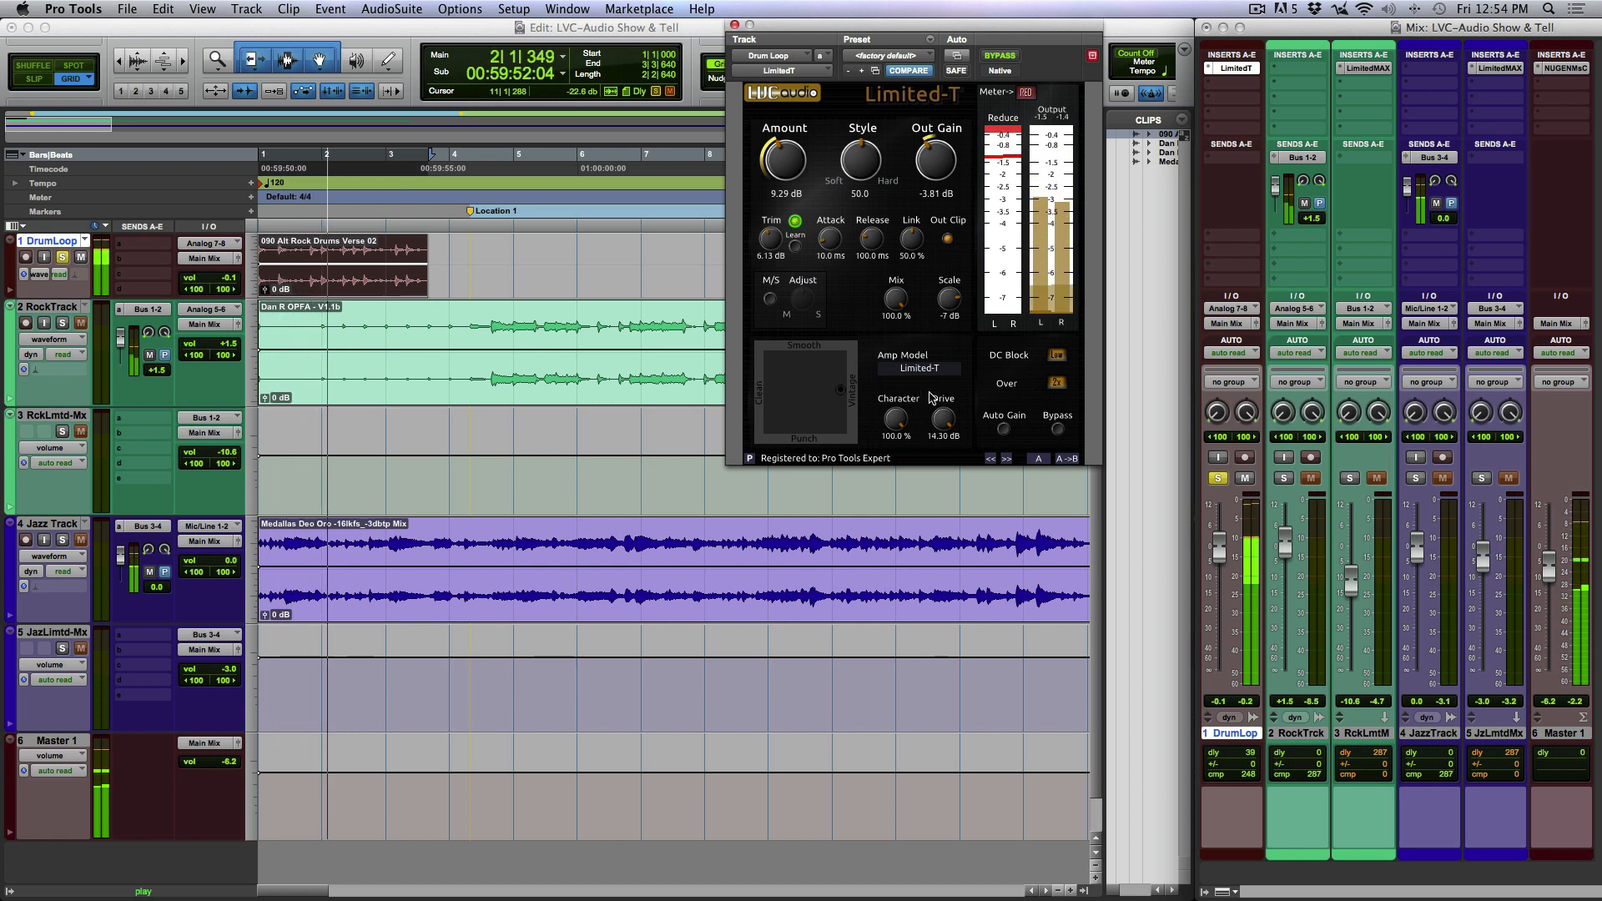
{"action": "left_click", "coordinate": [920, 369]}
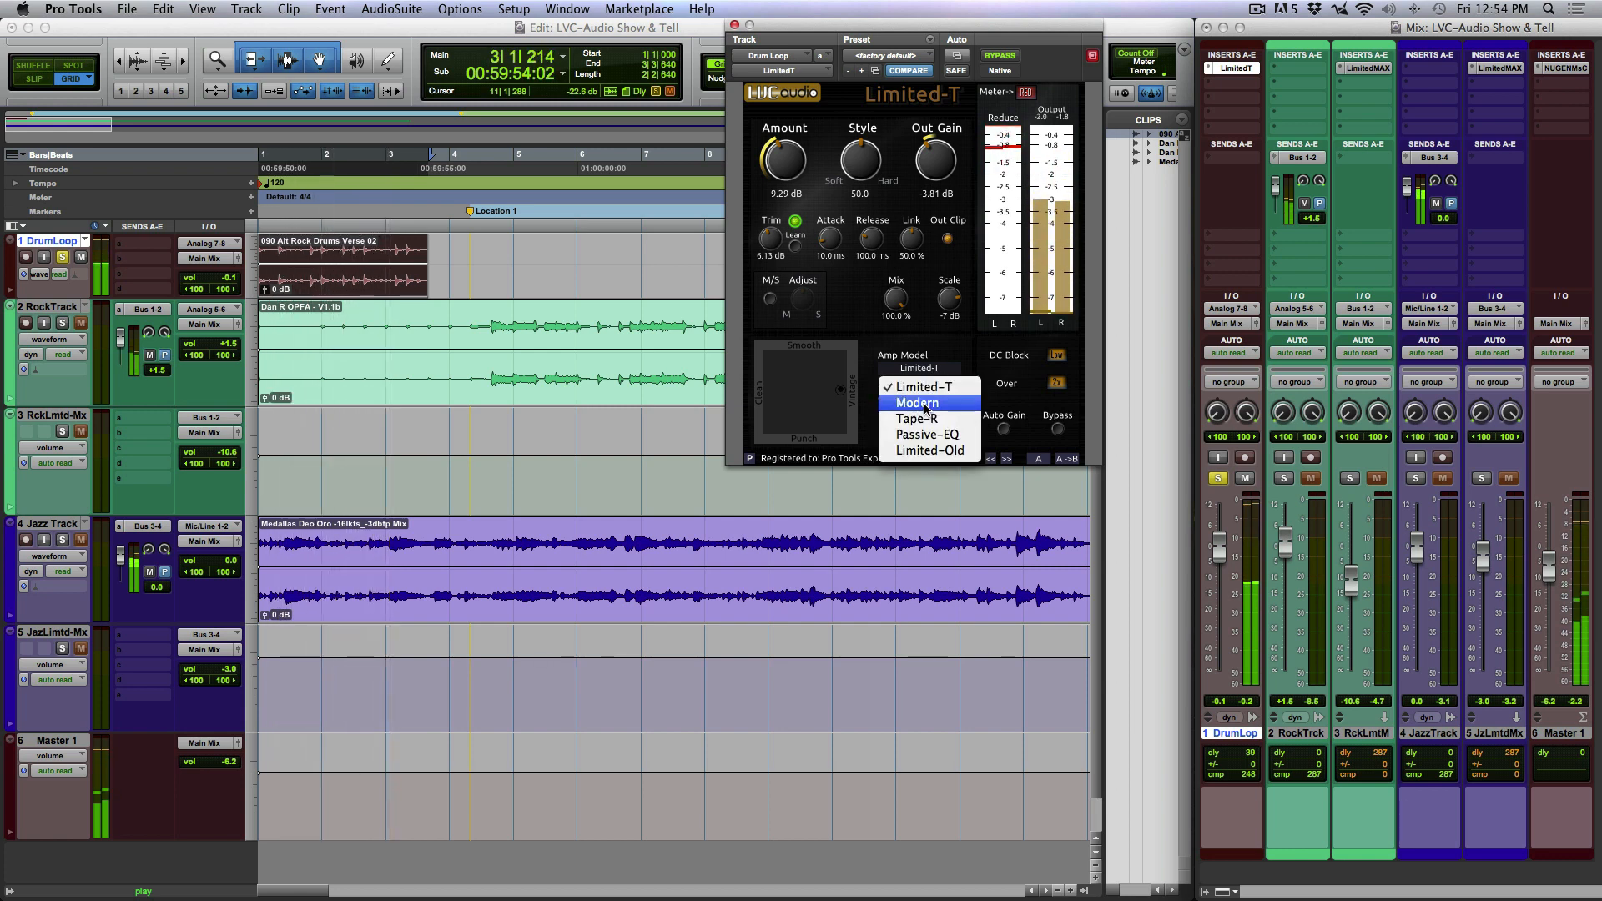
{"action": "left_click", "coordinate": [922, 402]}
{"action": "mouse_move", "coordinate": [942, 421]}
{"action": "left_mouse_down"}
{"action": "mouse_move", "coordinate": [942, 453]}
{"action": "mouse_move", "coordinate": [942, 440]}
{"action": "left_mouse_up"}
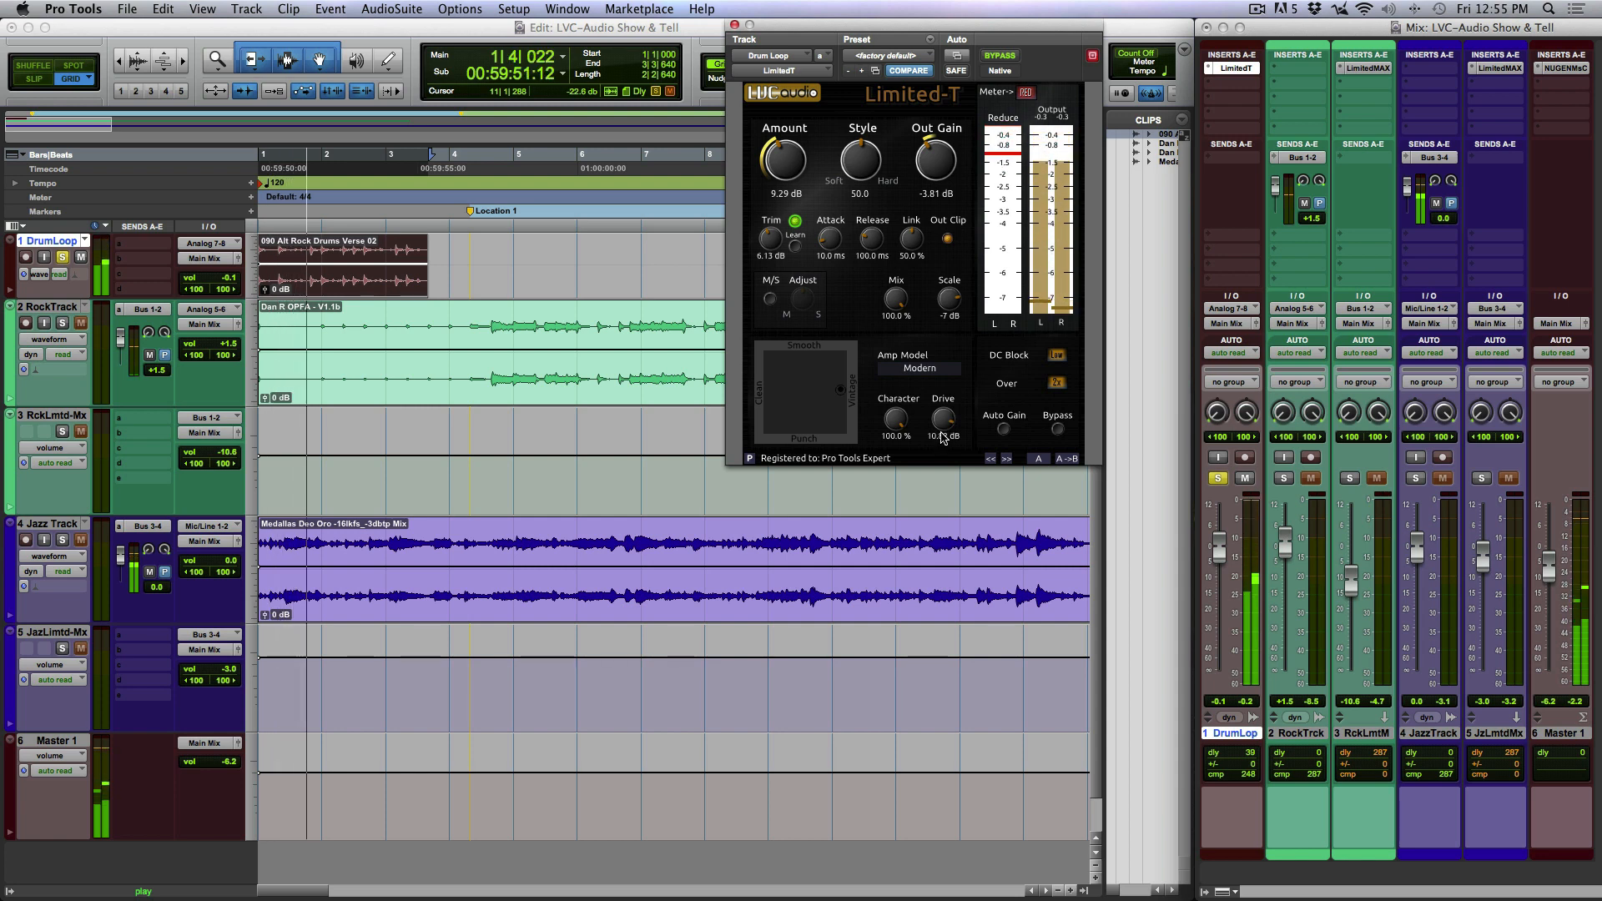
Audition the Tape-R amp model with Drive at 11.29 dB, and Passive-EQ with Drive raised to 15.00 dB
{"action": "left_click", "coordinate": [919, 368]}
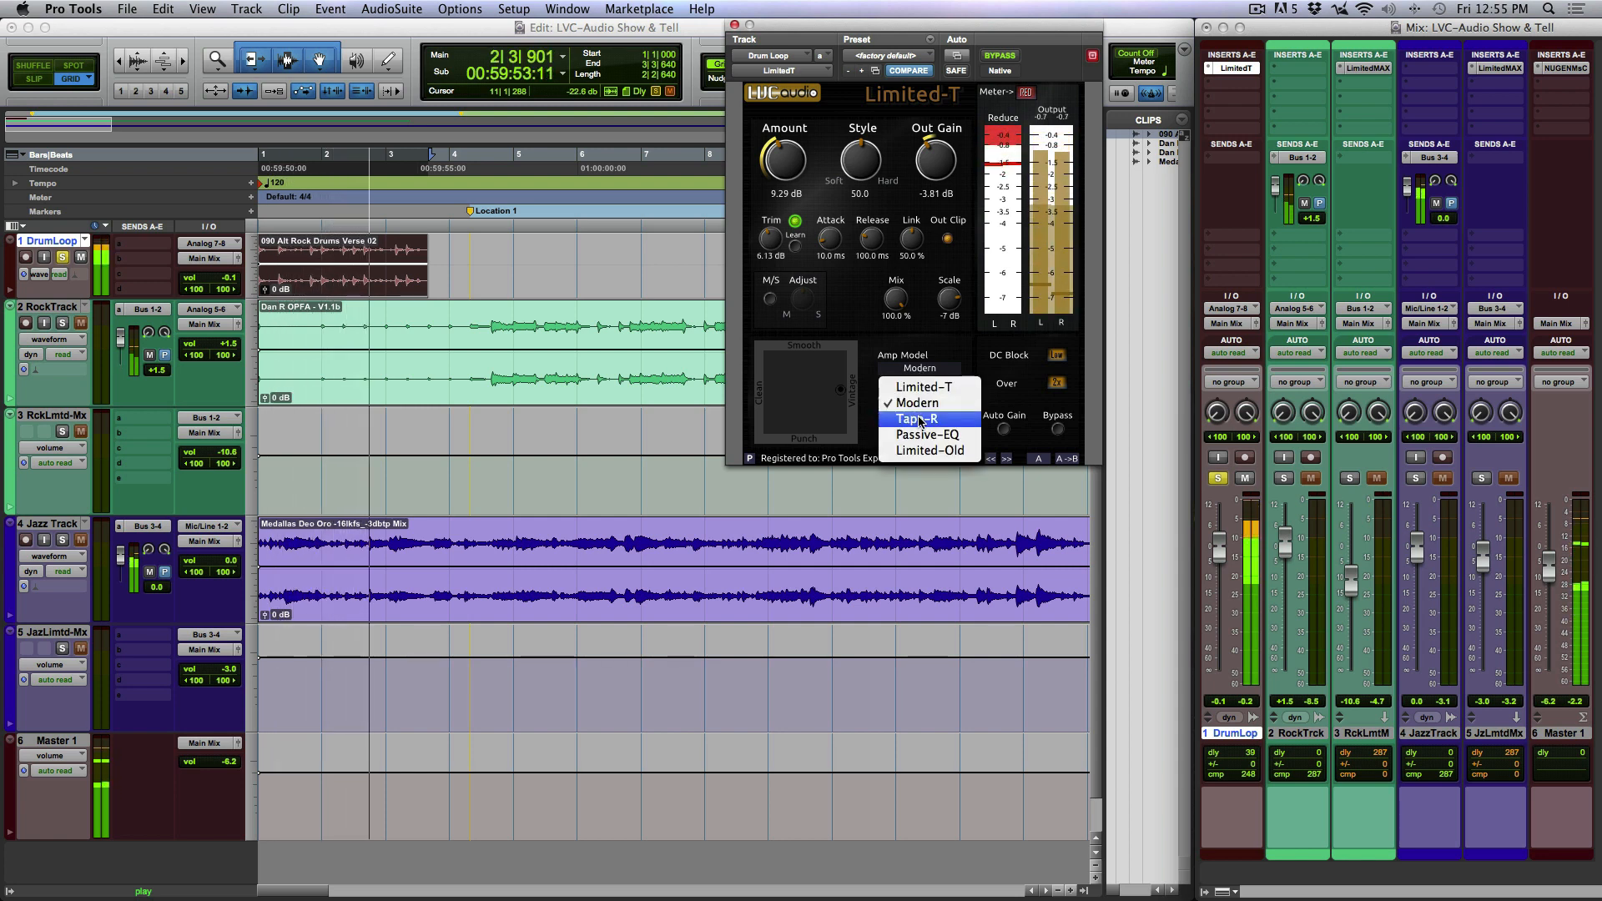
{"action": "left_click", "coordinate": [917, 418]}
{"action": "left_click_drag", "start_coordinate": [949, 425], "coordinate": [950, 422]}
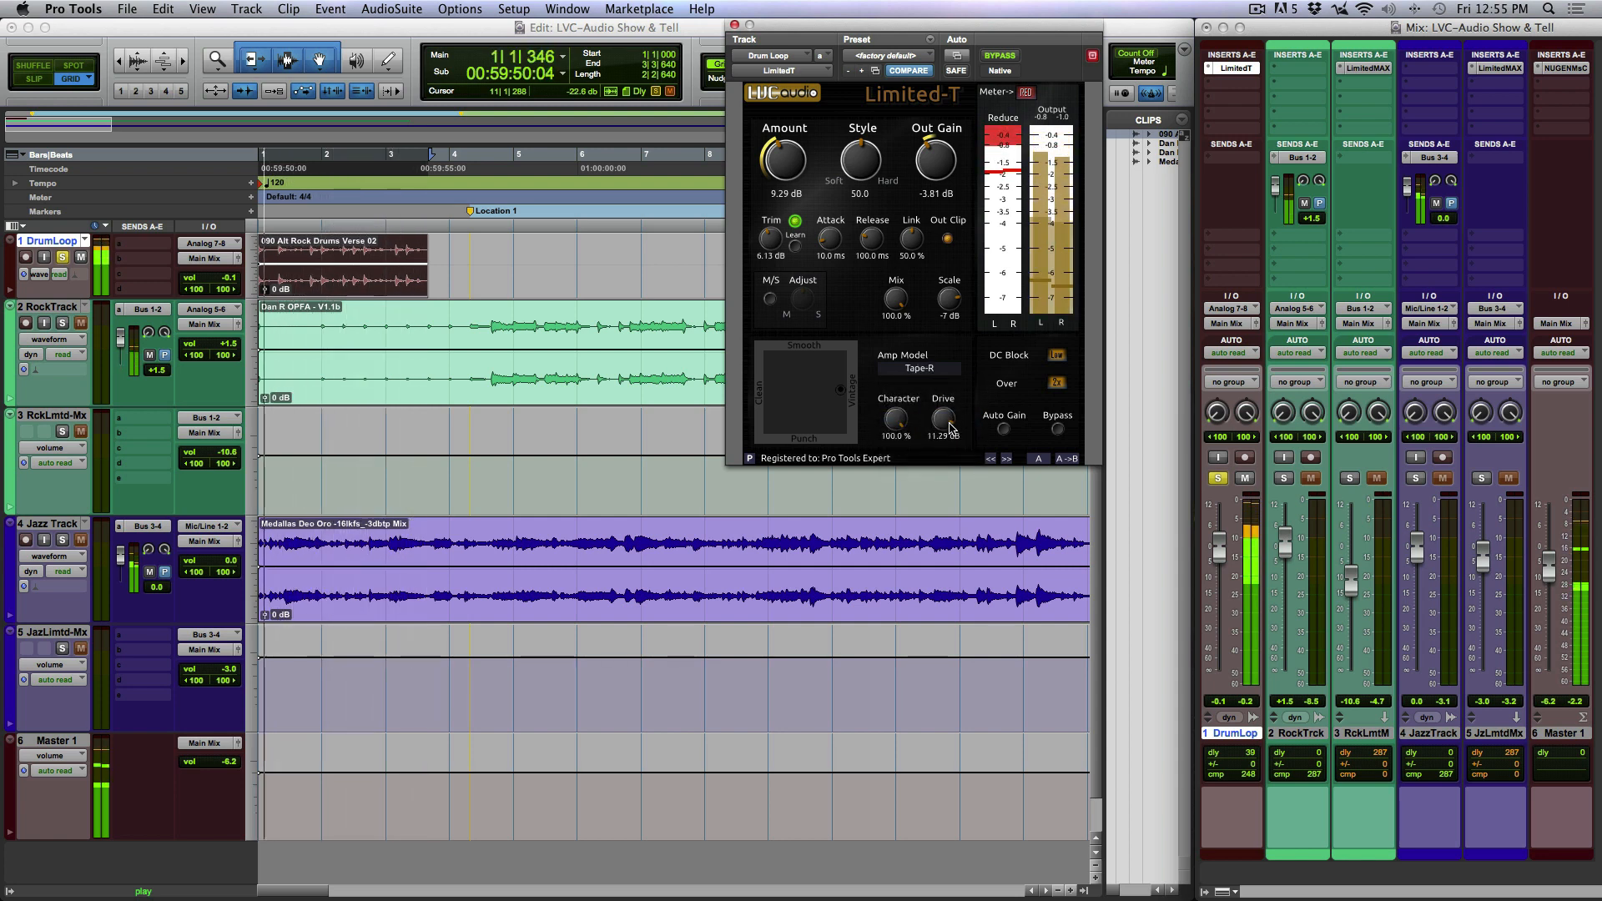
{"action": "left_click", "coordinate": [933, 377]}
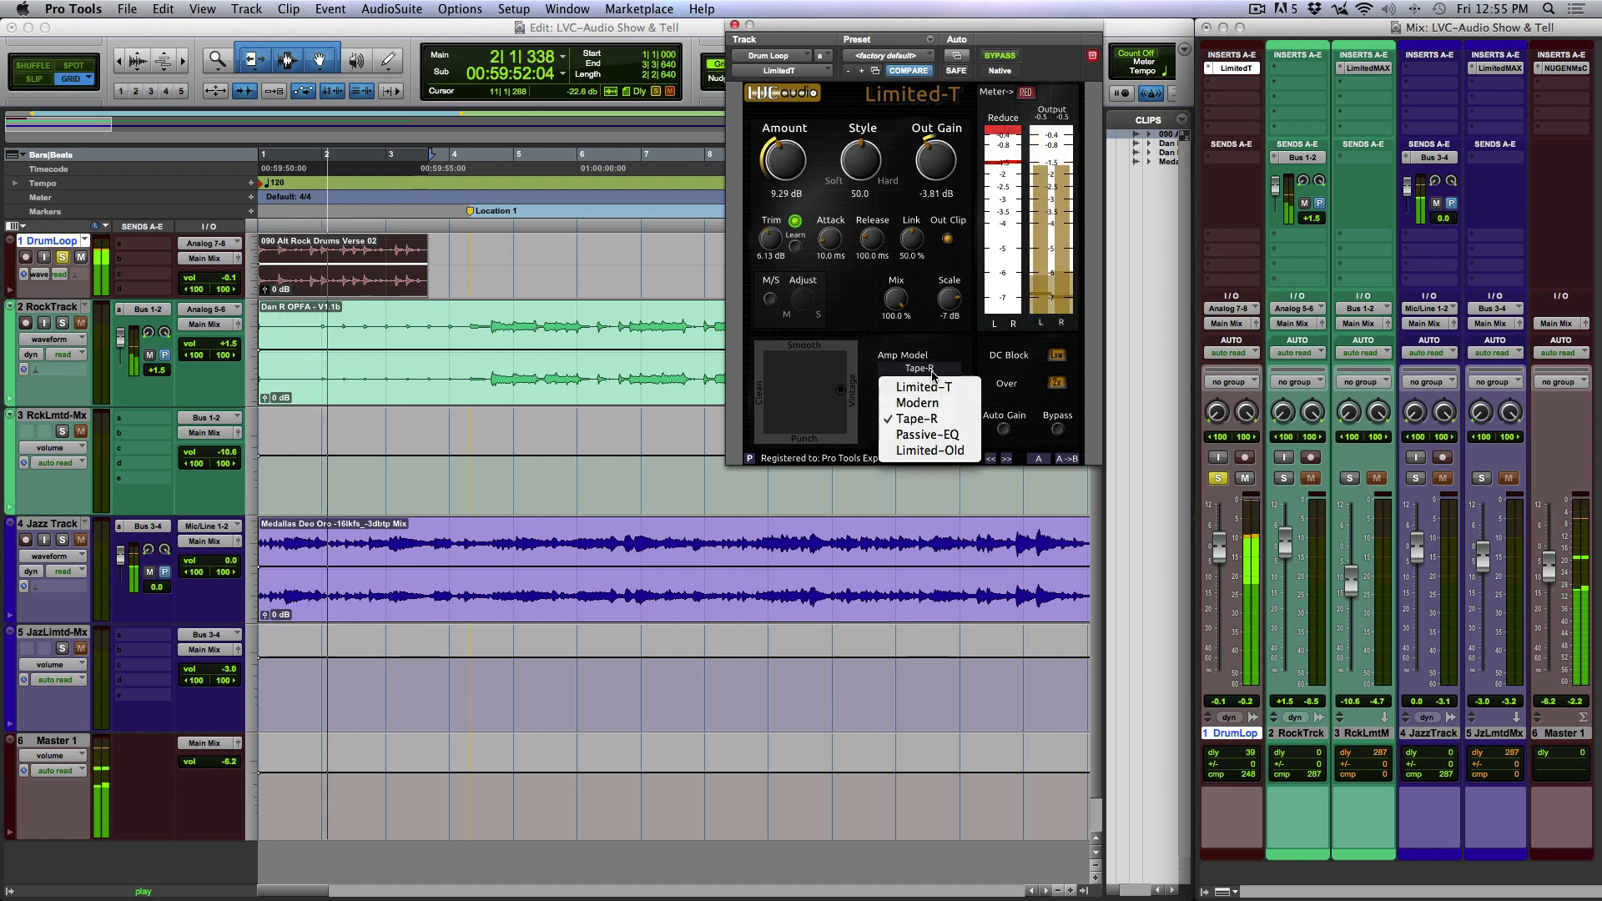
{"action": "left_click", "coordinate": [934, 433]}
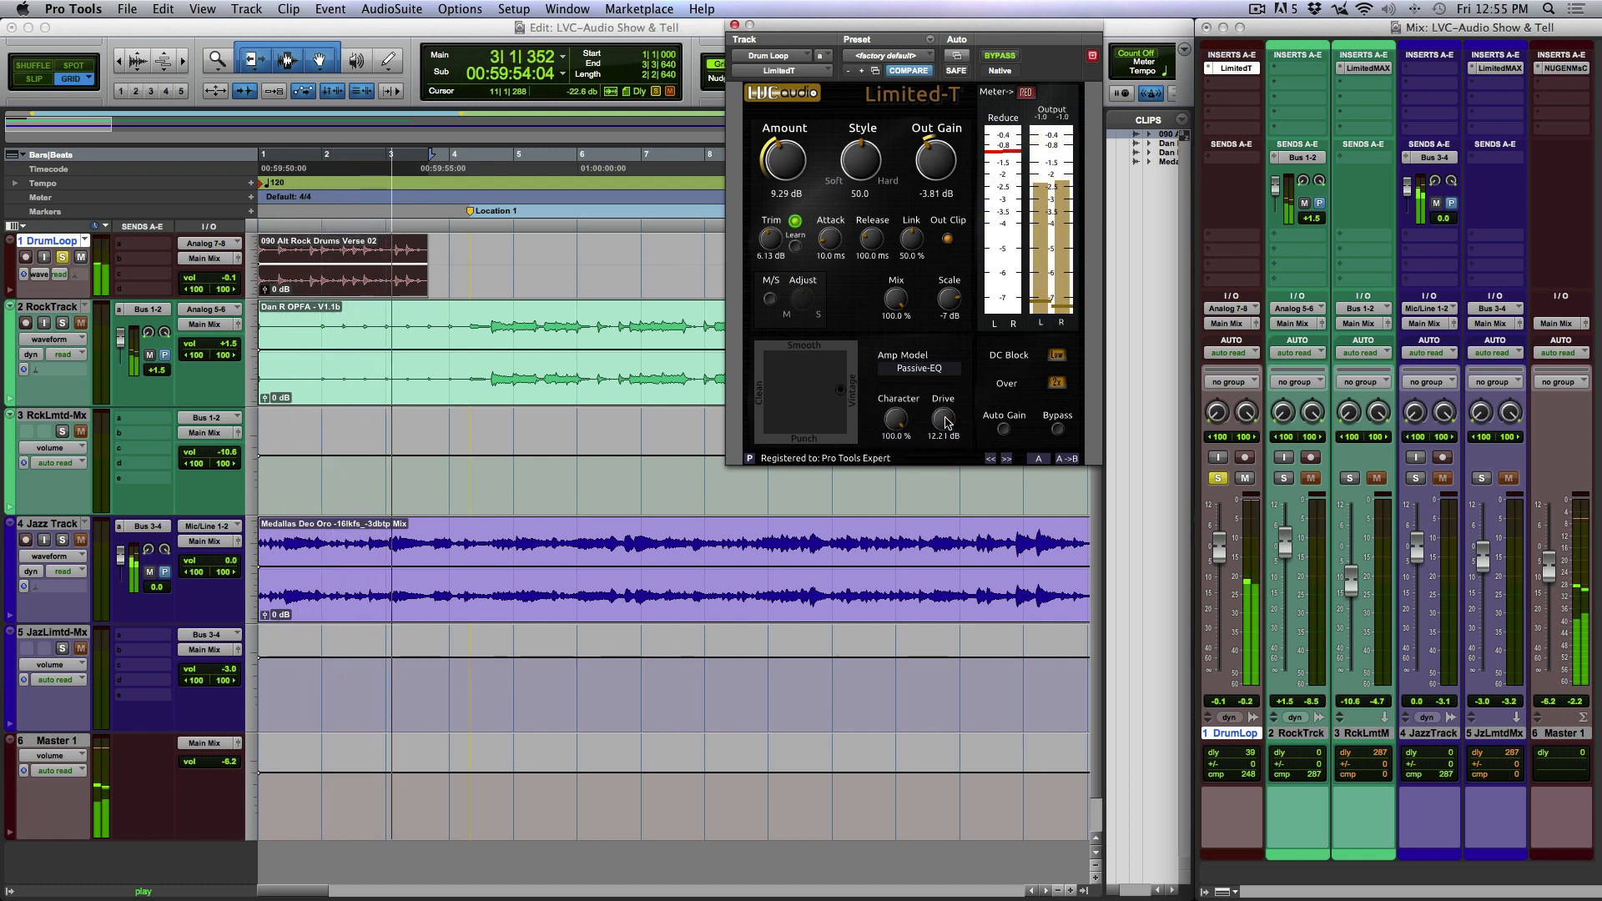
{"action": "left_click_drag", "start_coordinate": [946, 422], "coordinate": [946, 395]}
Select the Limited-Old amp model and set its Drive to 11.29 dB
{"action": "left_click", "coordinate": [933, 376]}
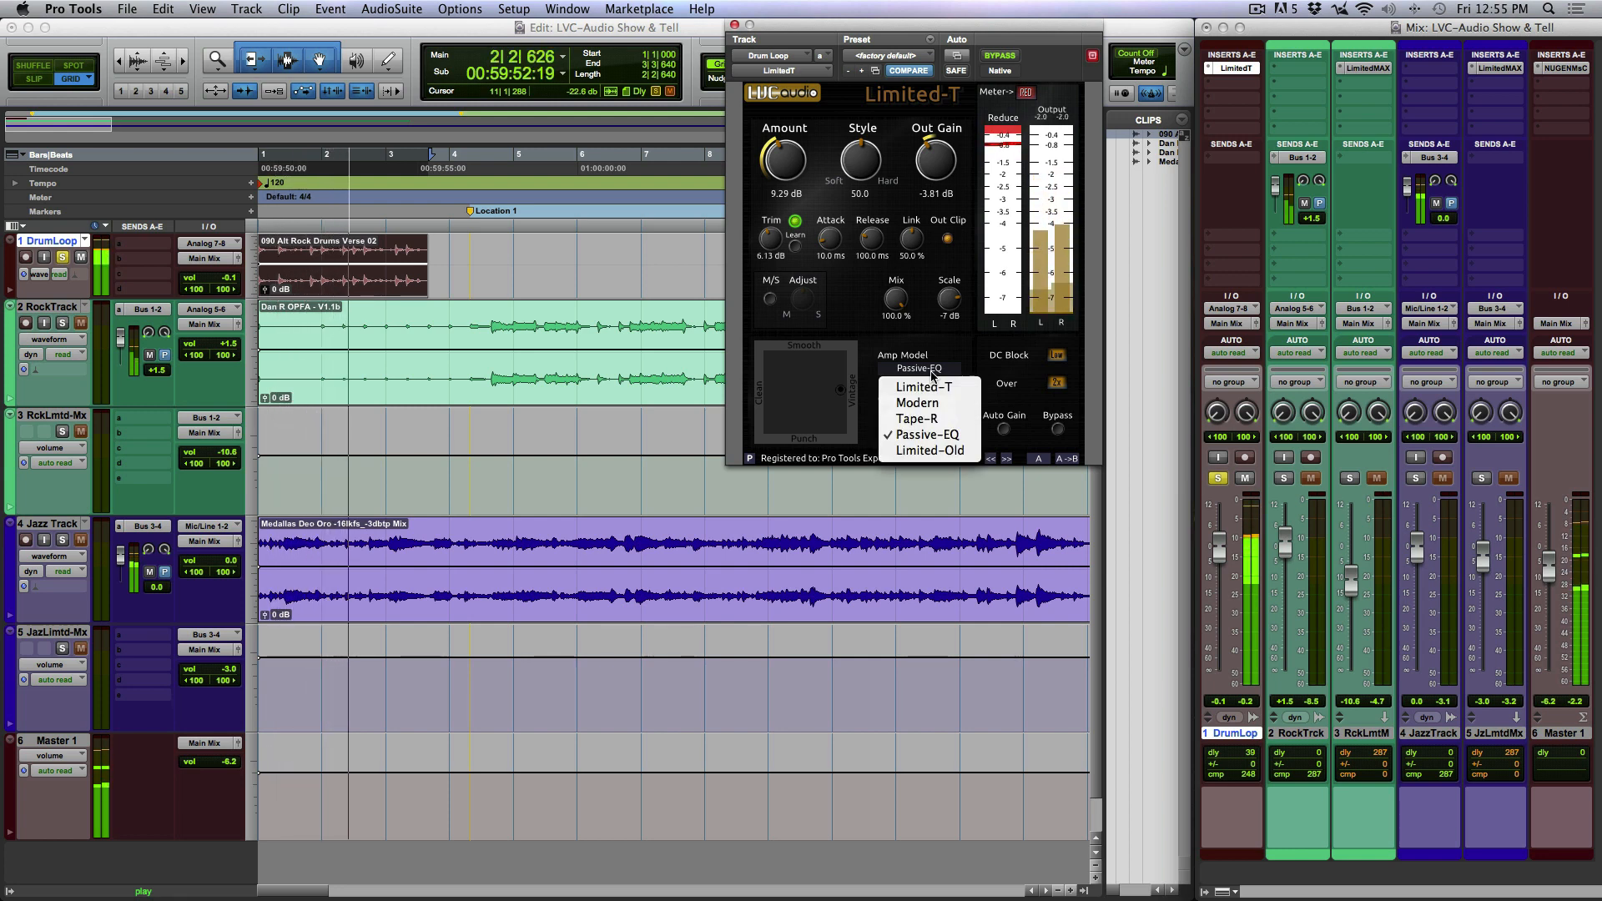
{"action": "left_click", "coordinate": [928, 450]}
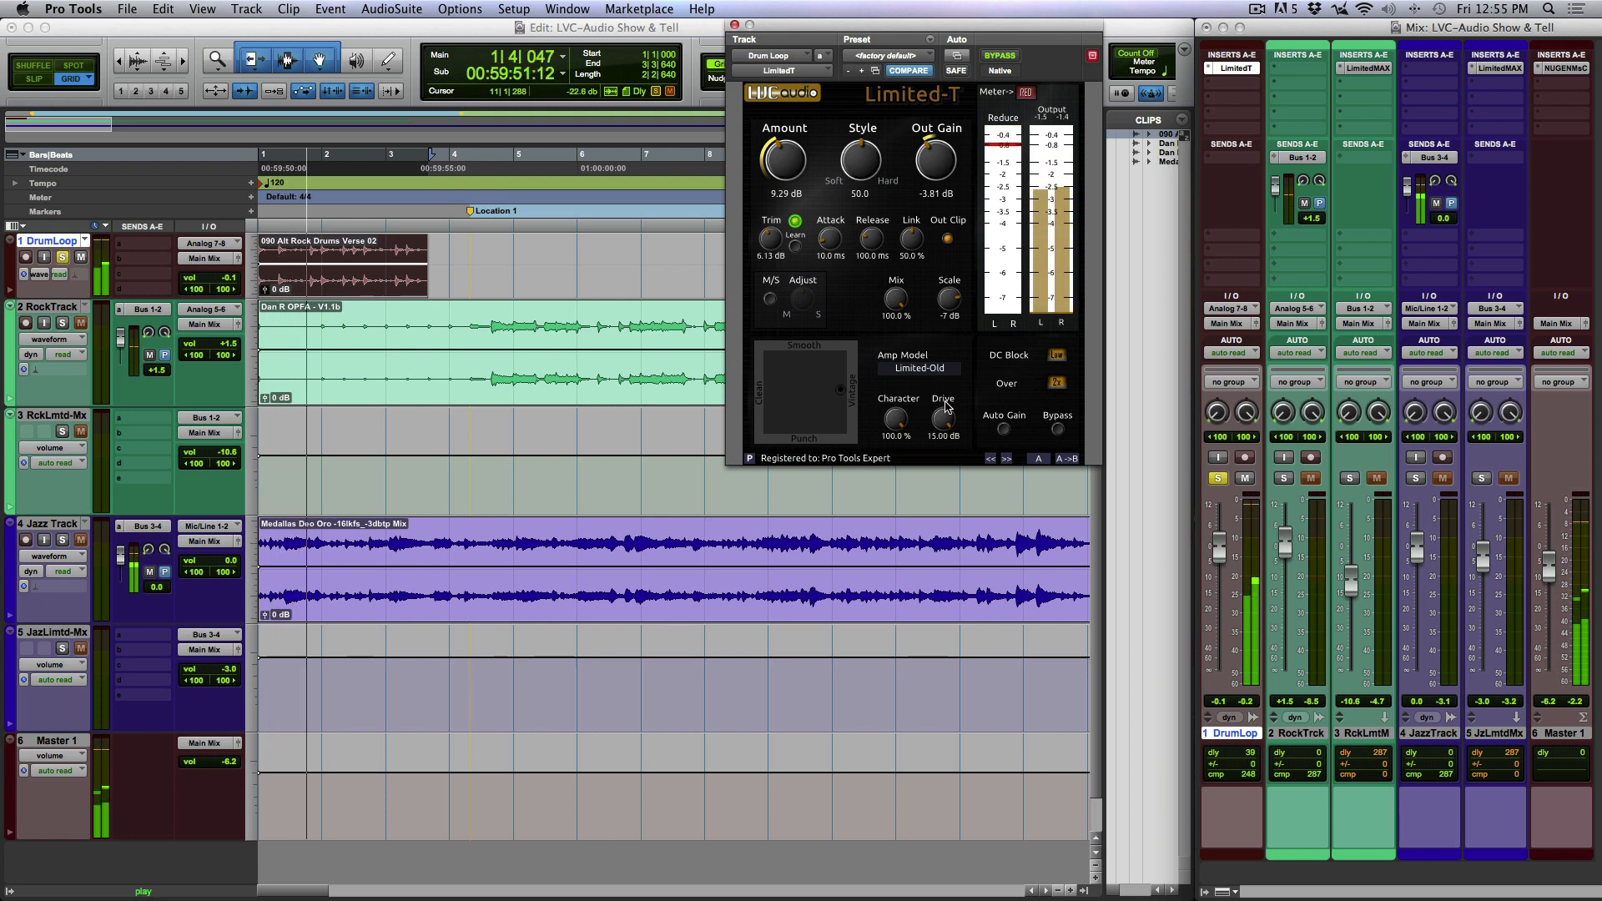
{"action": "left_click_drag", "start_coordinate": [941, 426], "coordinate": [941, 437]}
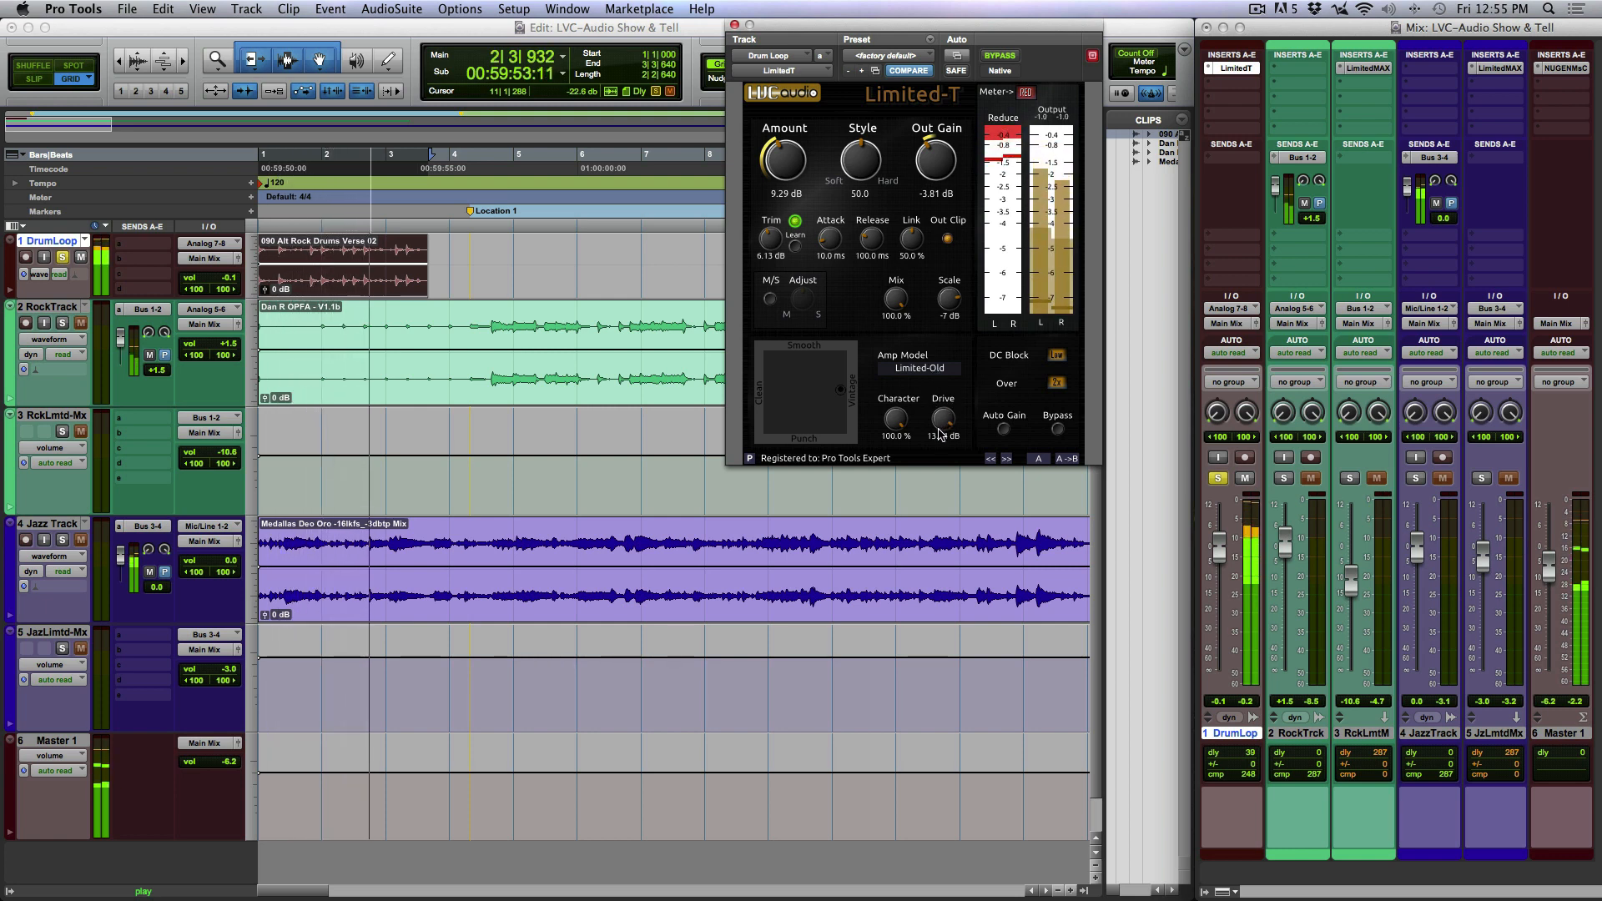
Compare the drum loop bypassed and processed in Limited-T with Auto Gain on, and switch Auto Gain back off
{"action": "left_click", "coordinate": [1004, 430]}
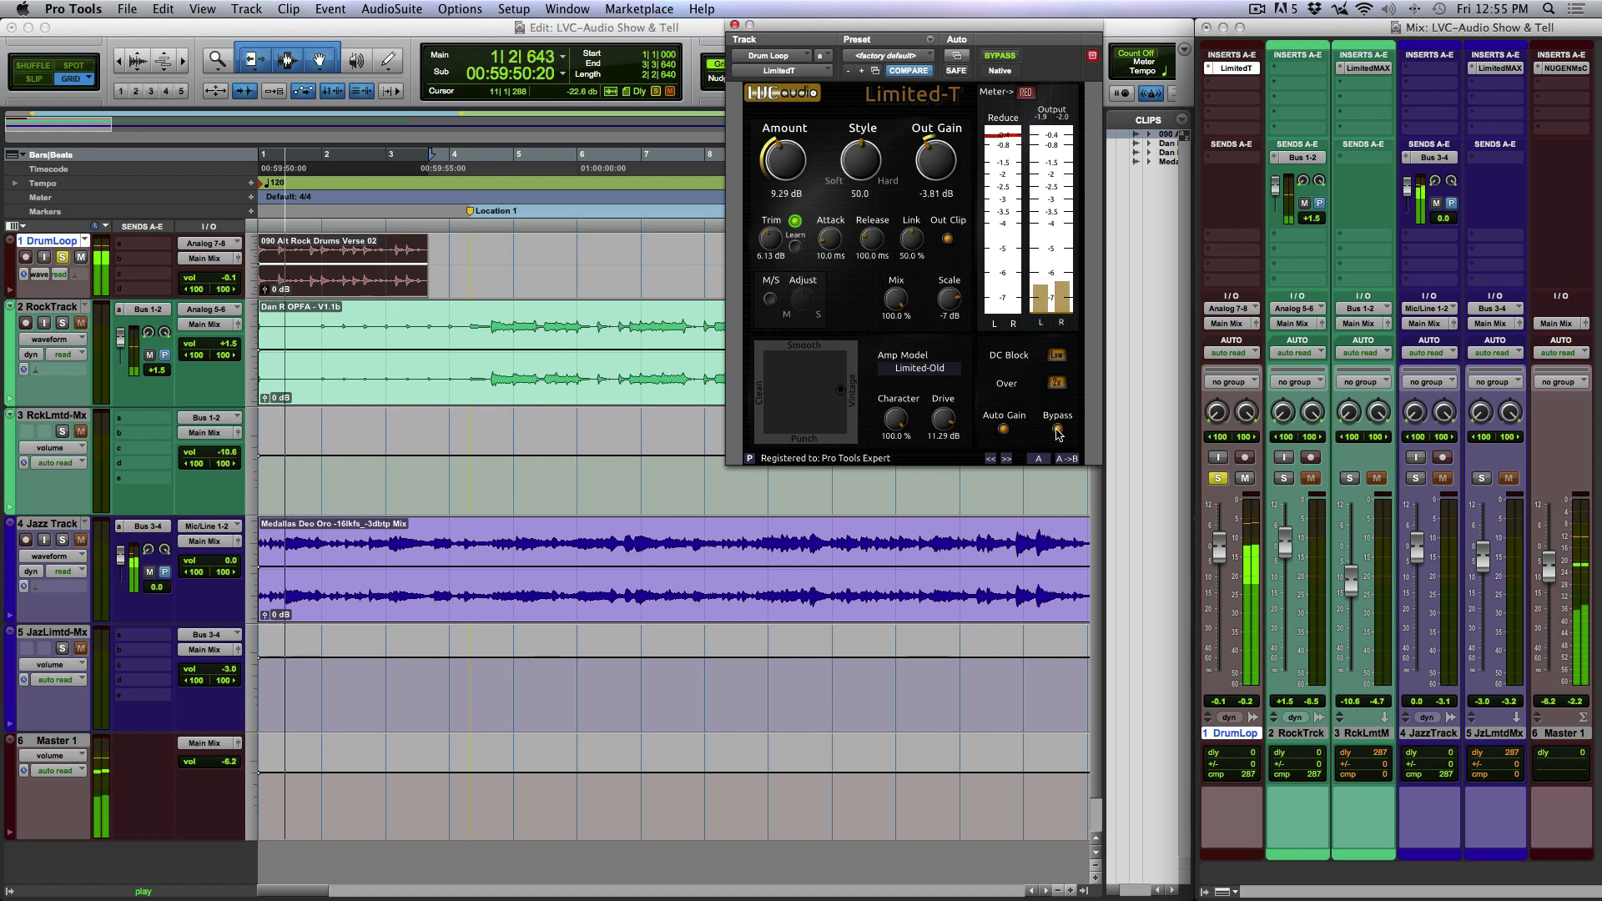
{"action": "left_click", "coordinate": [1057, 430]}
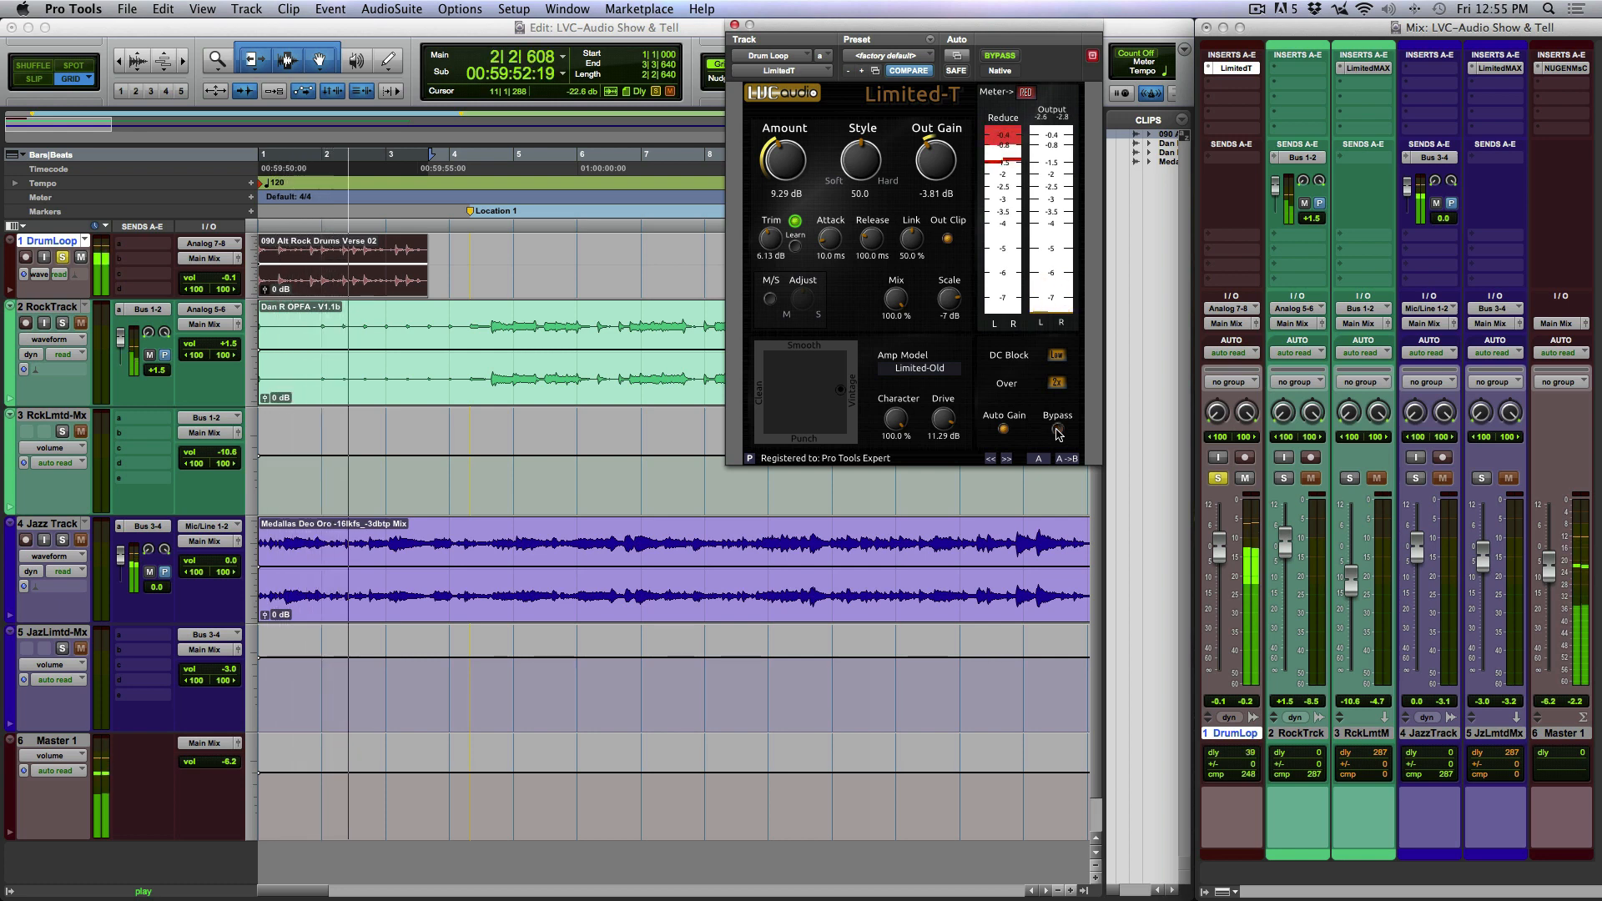
{"action": "left_click", "coordinate": [1004, 430]}
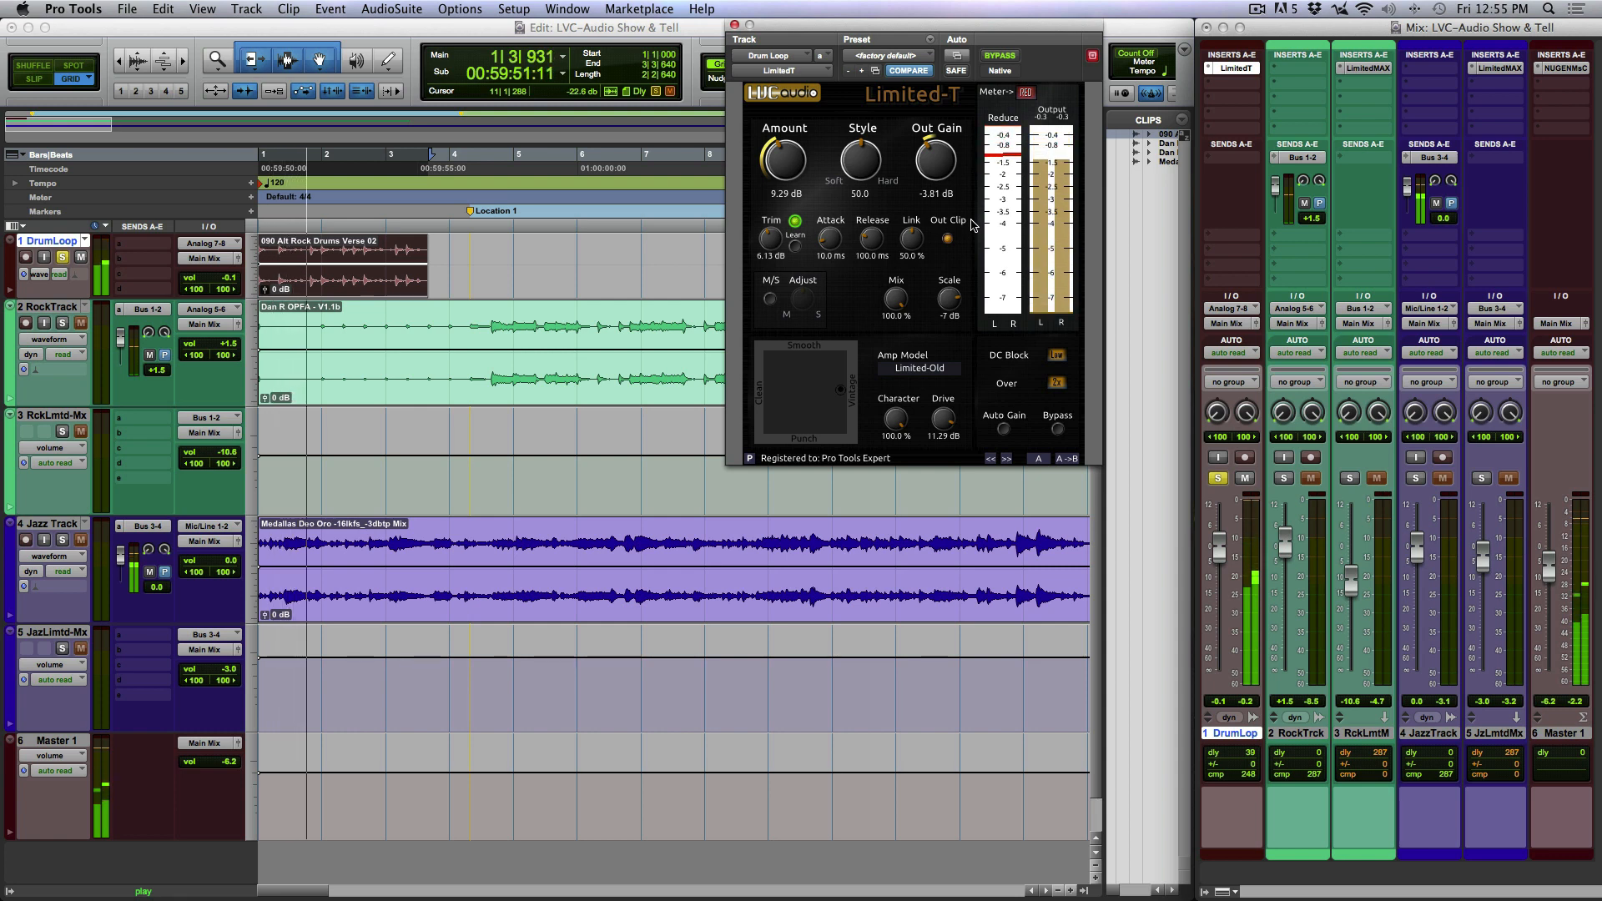
Move the point on the Limited-T tone pad to the corner between Vintage and Punch, and stop playback
{"action": "left_click_drag", "start_coordinate": [839, 389], "coordinate": [860, 430]}
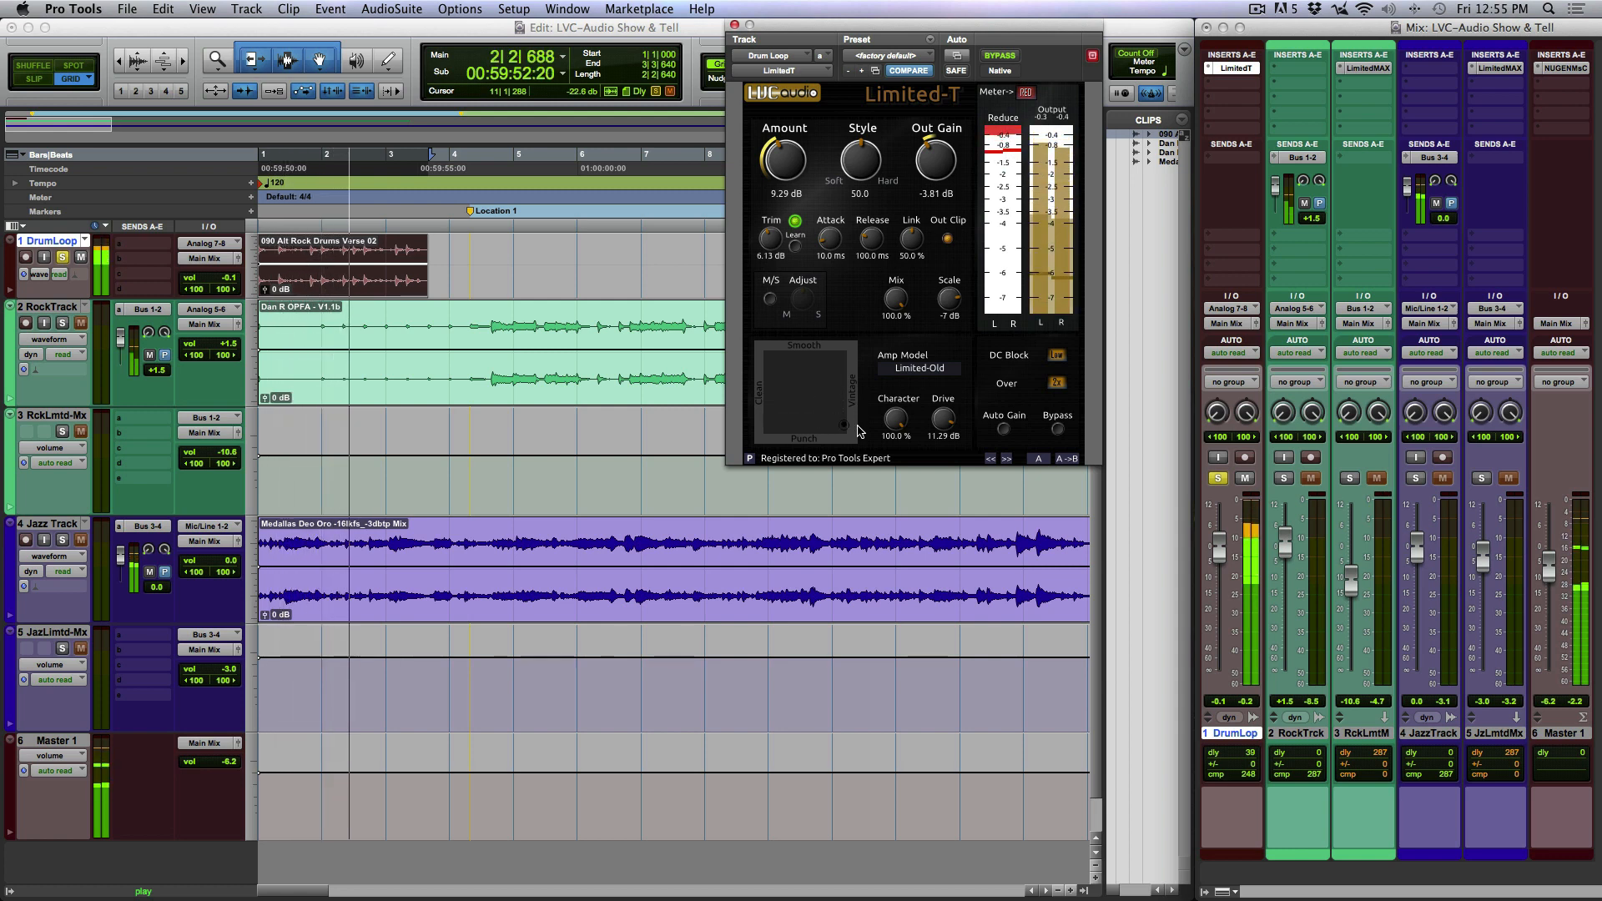
{"action": "key", "text": "space"}
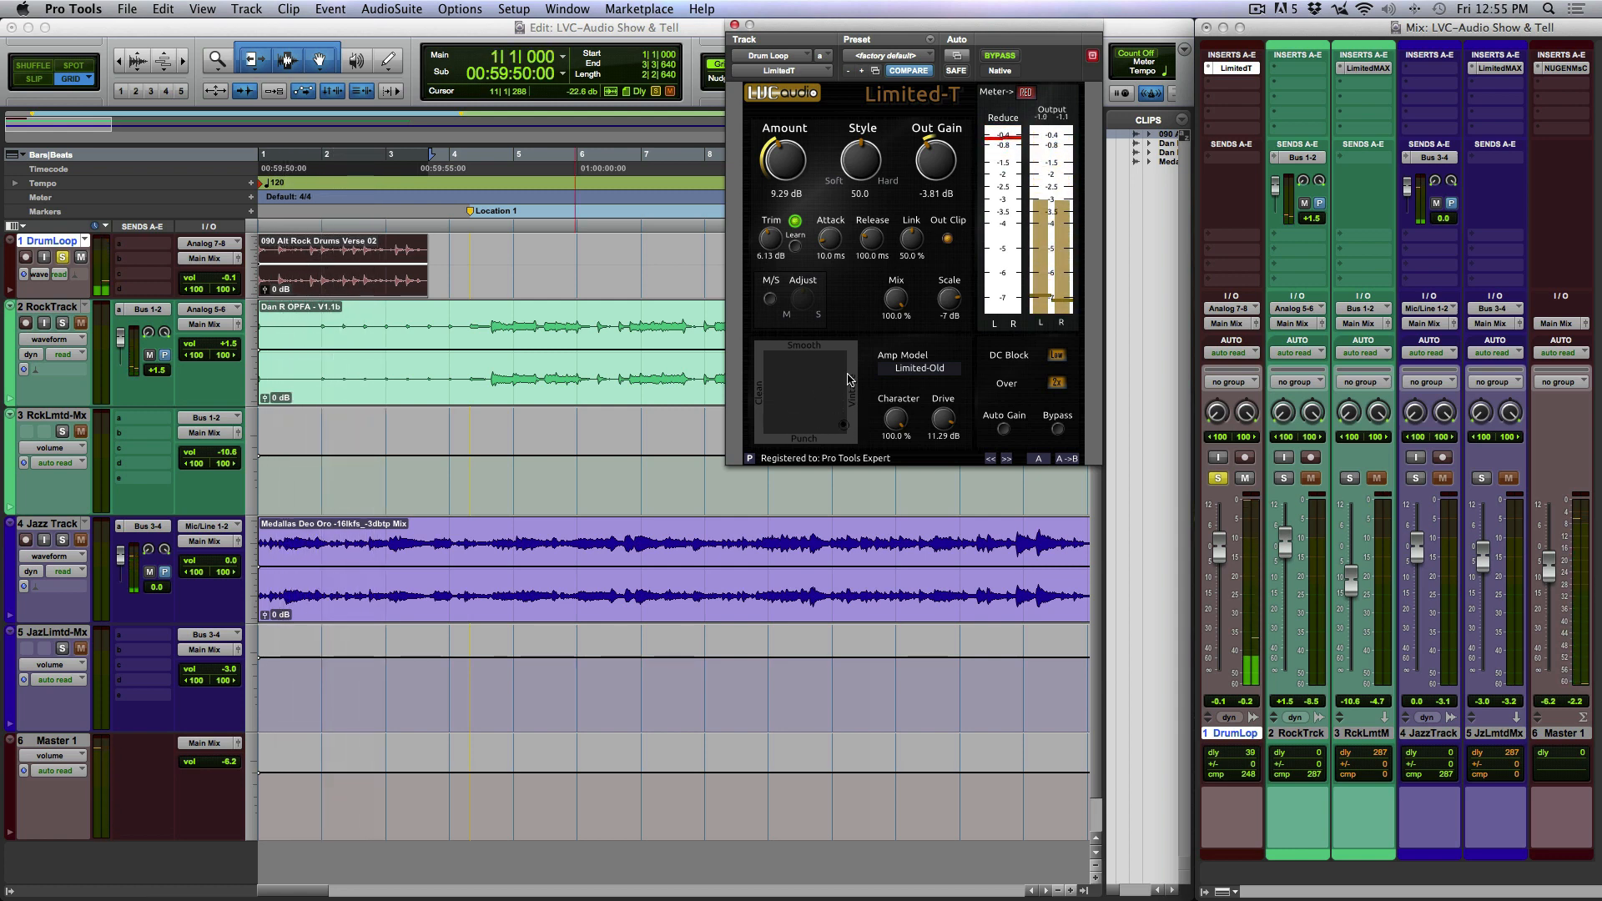